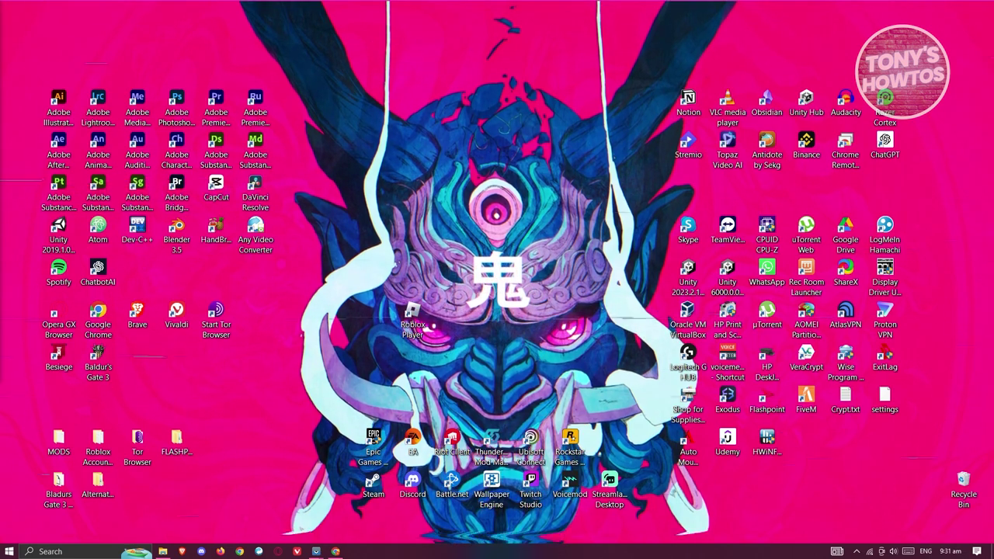
Restore the Chrome window showing the ChatGPT tab from the taskbar.
left_click(337, 551)
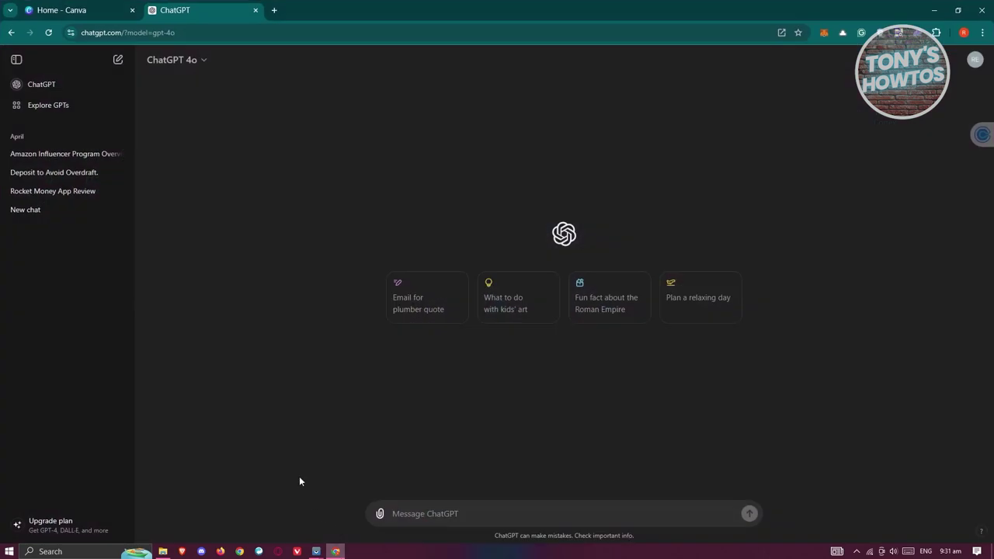
Glance at the Canva home tab, then return to the ChatGPT conversation.
left_click(91, 11)
mouse_move(253, 83)
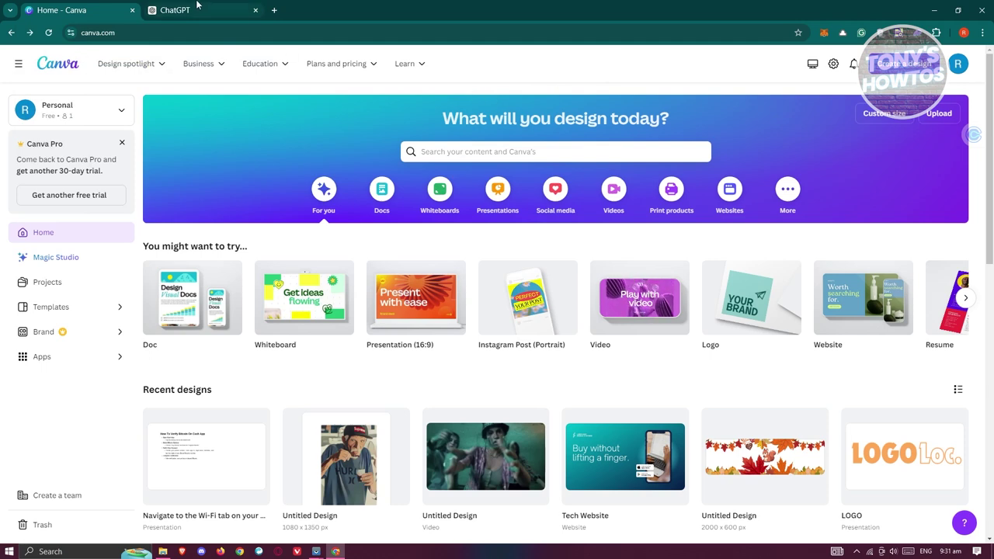
mouse_move(197, 5)
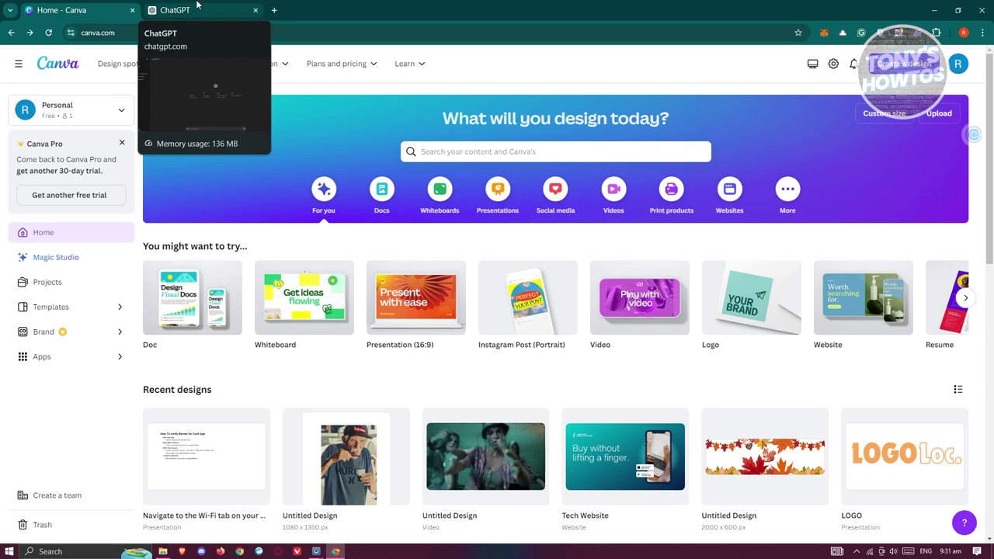
left_click(177, 7)
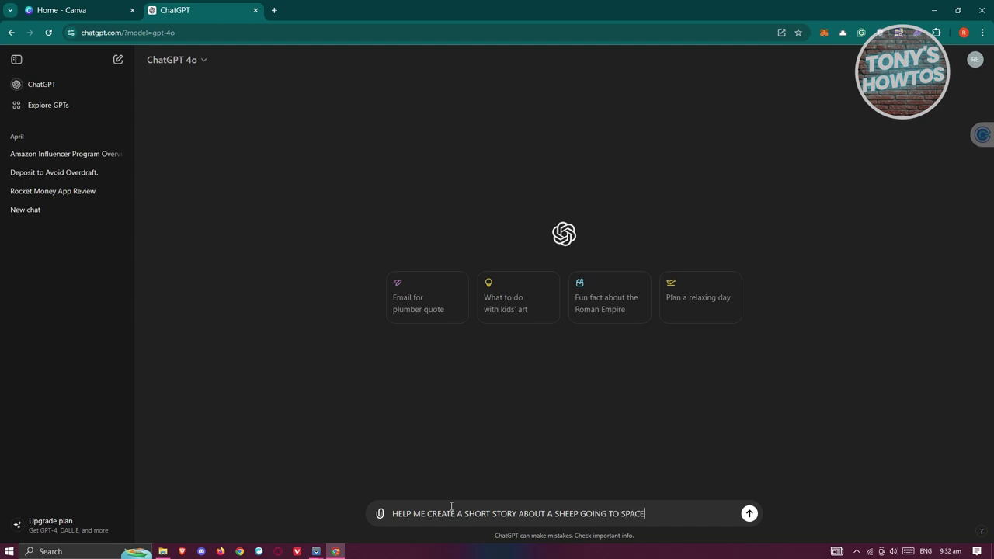
Send the prompt for a short story about a sheep going to space and read the reply.
key("Return")
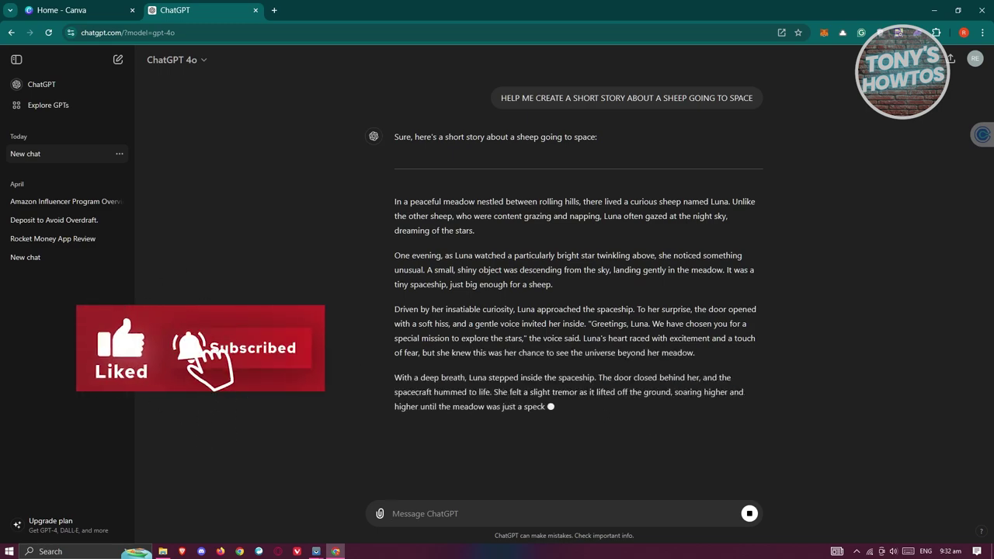
scroll(634, 264, "down", 2)
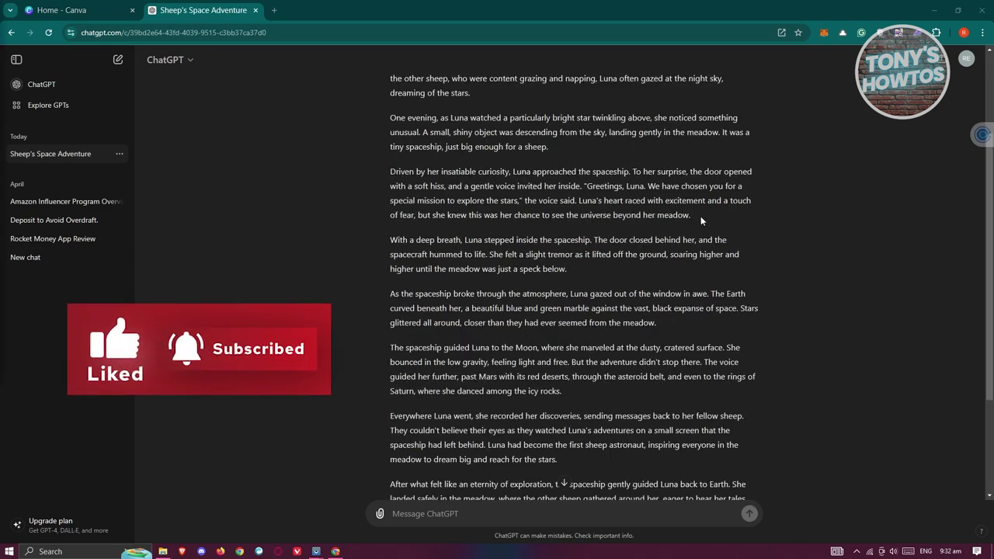
scroll(715, 220, "up", 2)
scroll(723, 228, "down", 4)
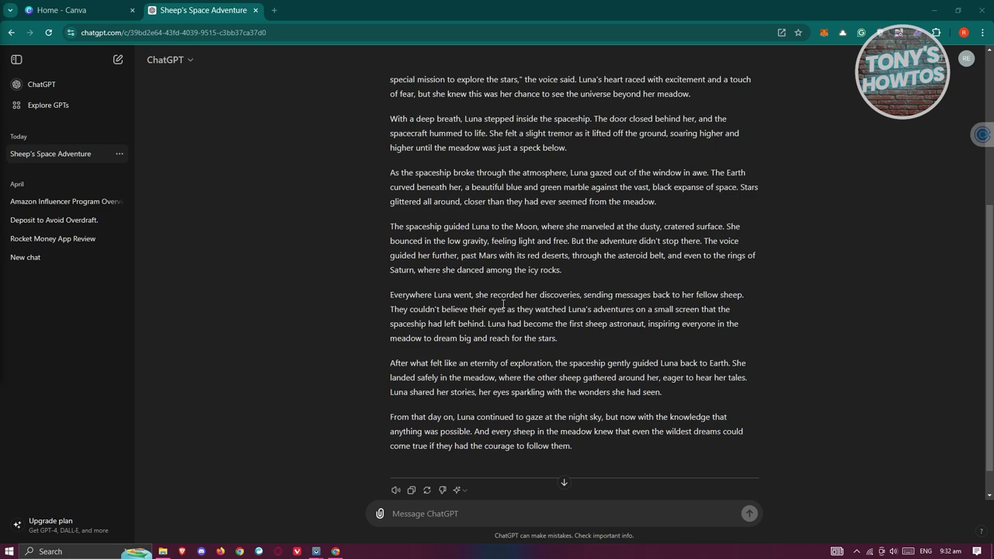
scroll(503, 304, "up", 3)
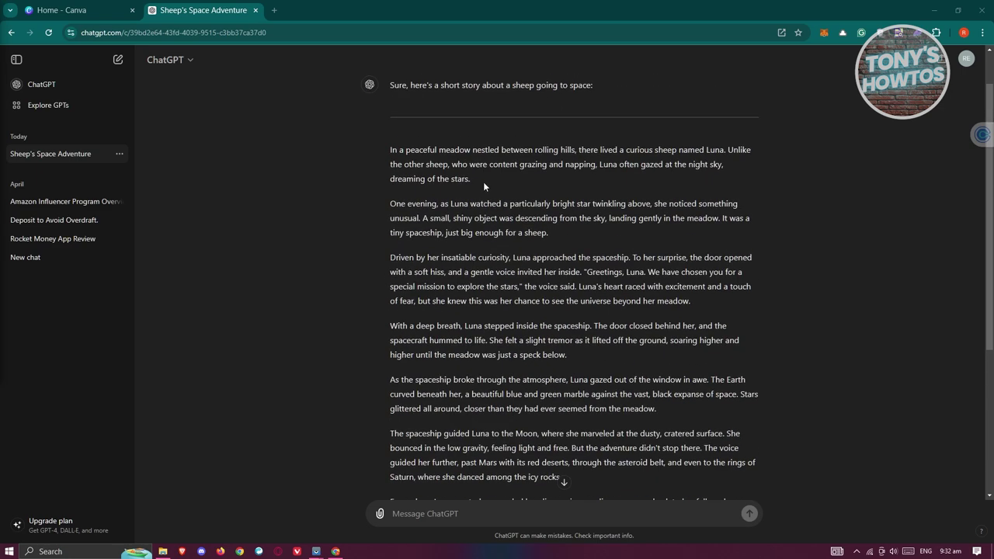
Select the story's opening paragraphs, then go back to the Canva home page.
left_click_drag(486, 177, 707, 300)
left_click(515, 218)
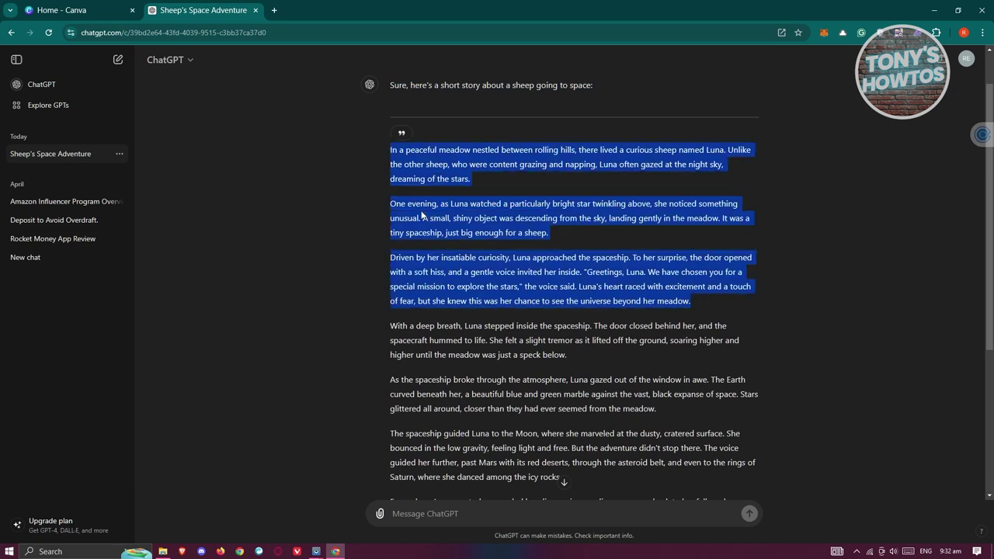
left_click(82, 10)
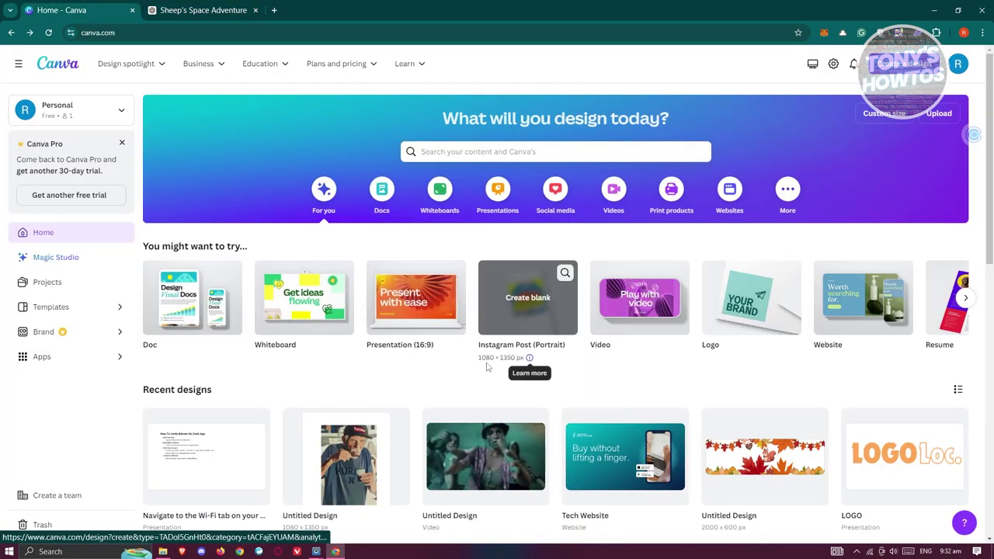
Search 'story book' templates and preview the 'My Little Company' storybook template.
left_click(536, 151)
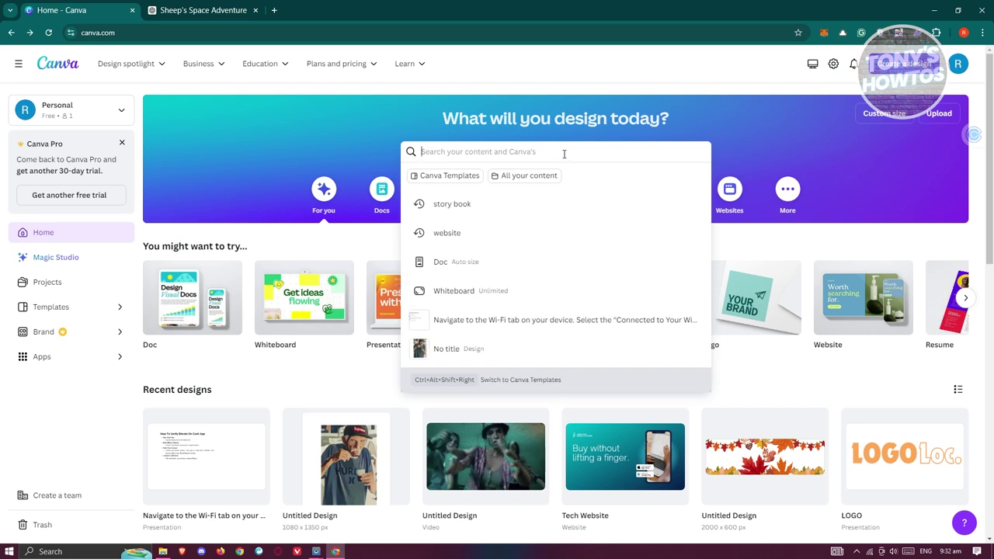
left_click(482, 207)
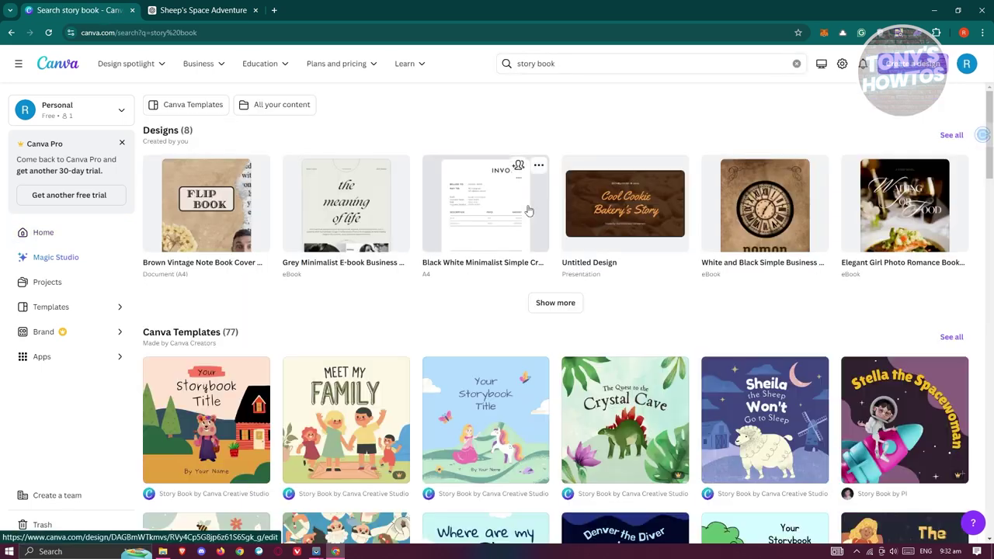
scroll(553, 301, "down", 3)
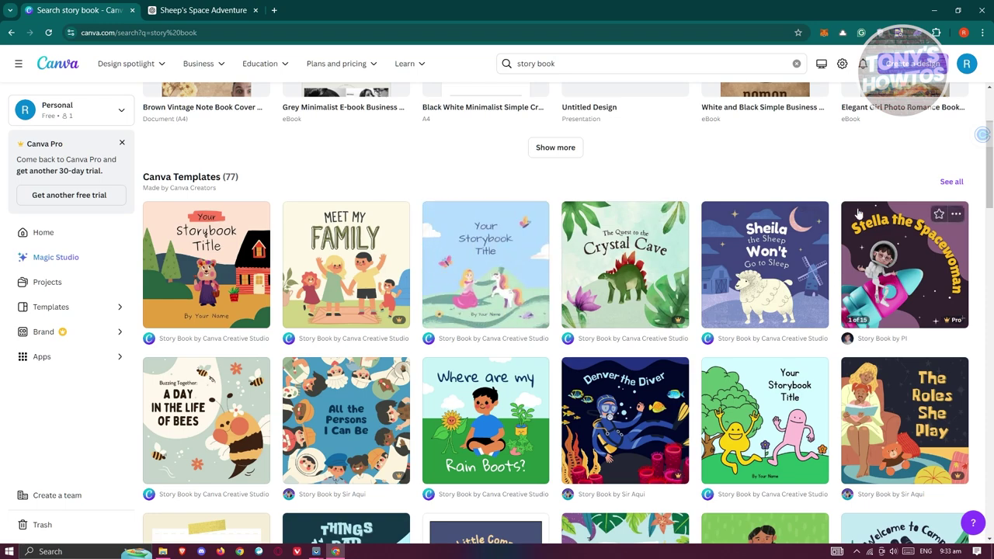
scroll(357, 357, "down", 2)
scroll(363, 341, "down", 2)
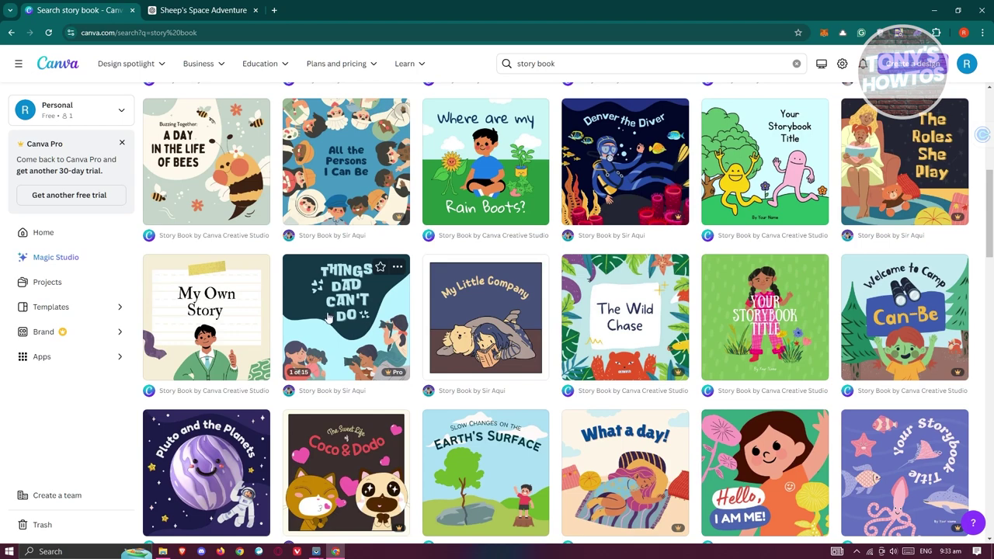
left_click(479, 321)
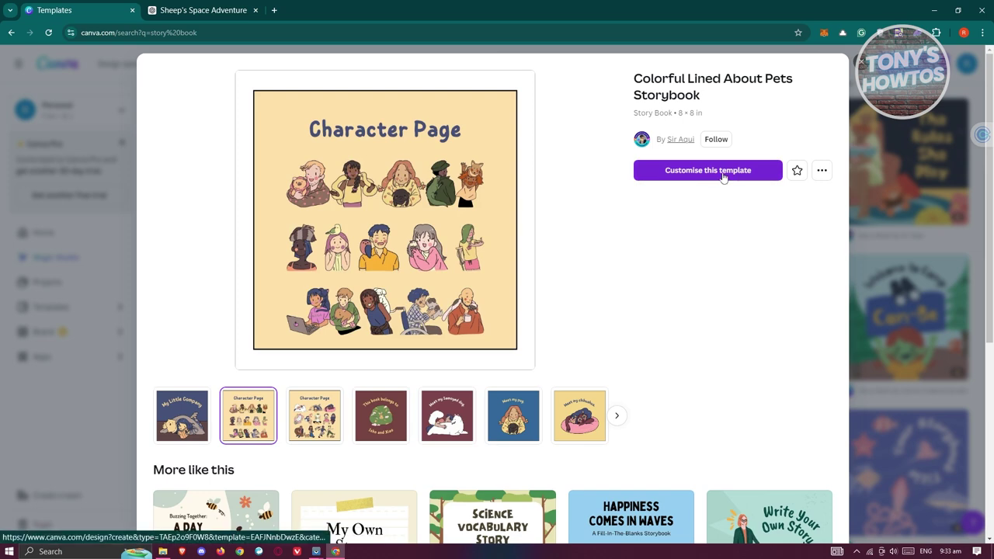
Customise the Colorful Lined About Pets Storybook template and select its cover title.
left_click(722, 171)
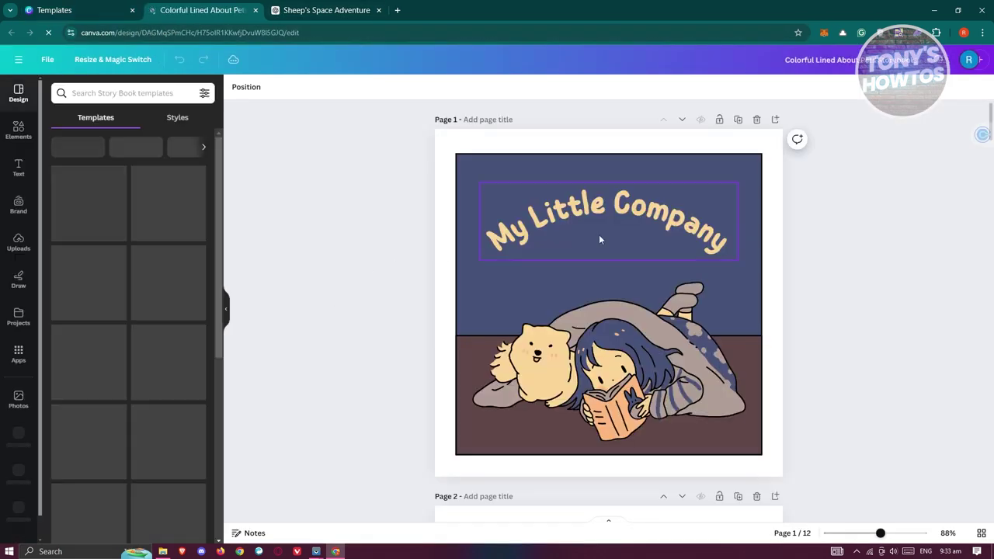
scroll(399, 337, "down", 6)
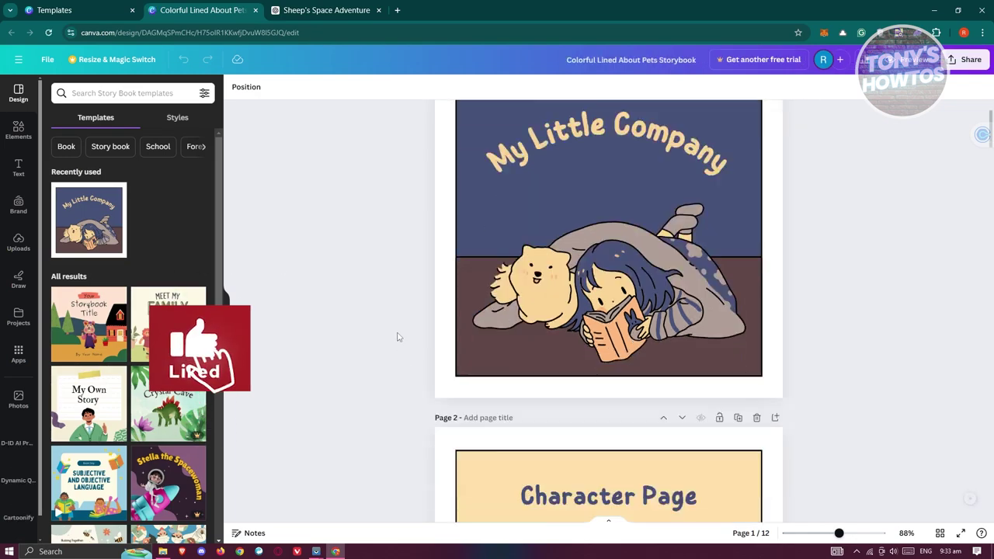
scroll(419, 330, "up", 6)
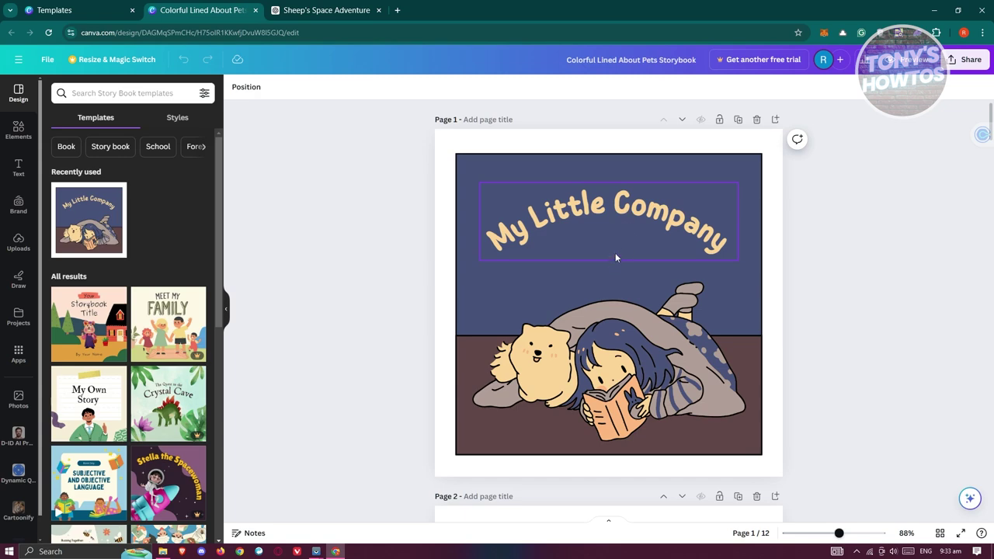
left_click(599, 217)
Check the sheep story in ChatGPT against the design, ending back in the editor.
left_click(326, 11)
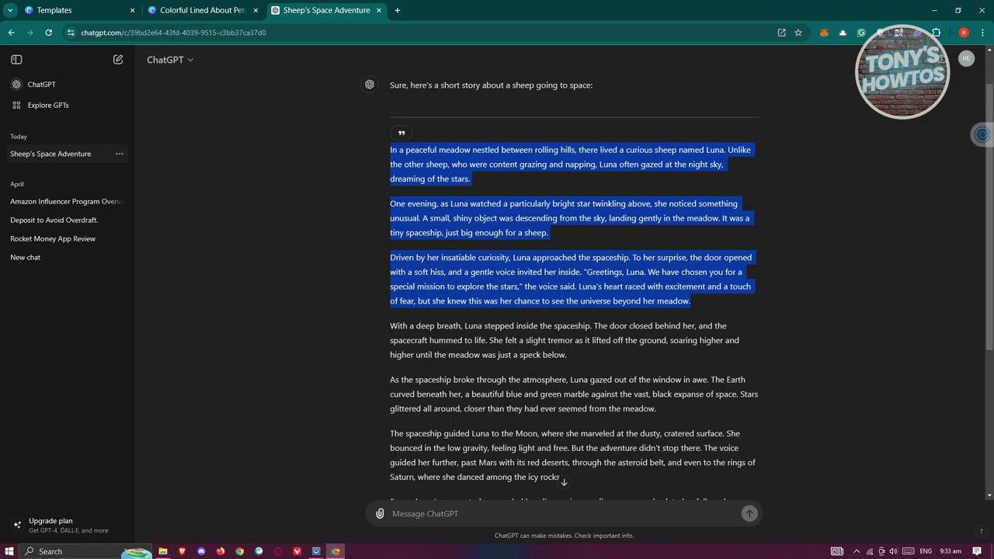
left_click(177, 5)
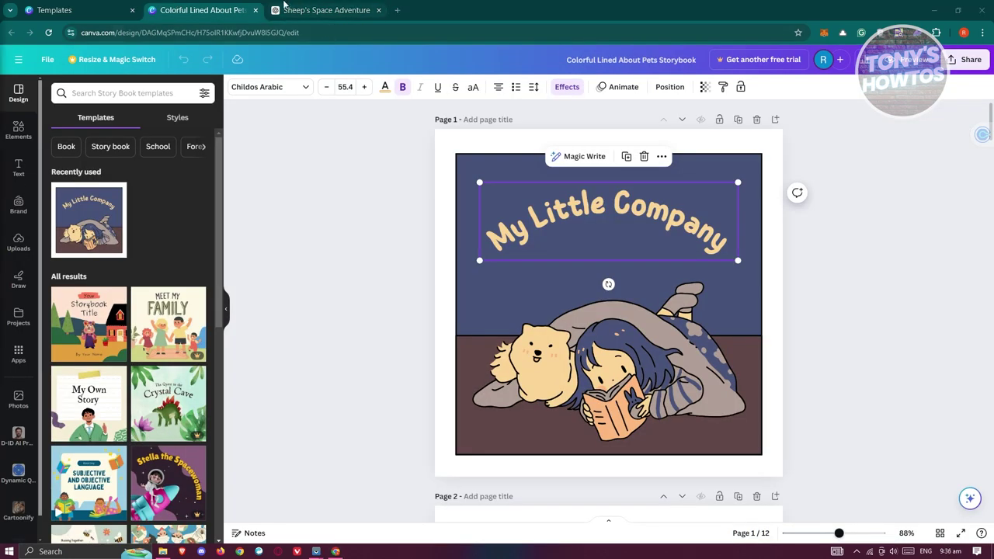
left_click(322, 4)
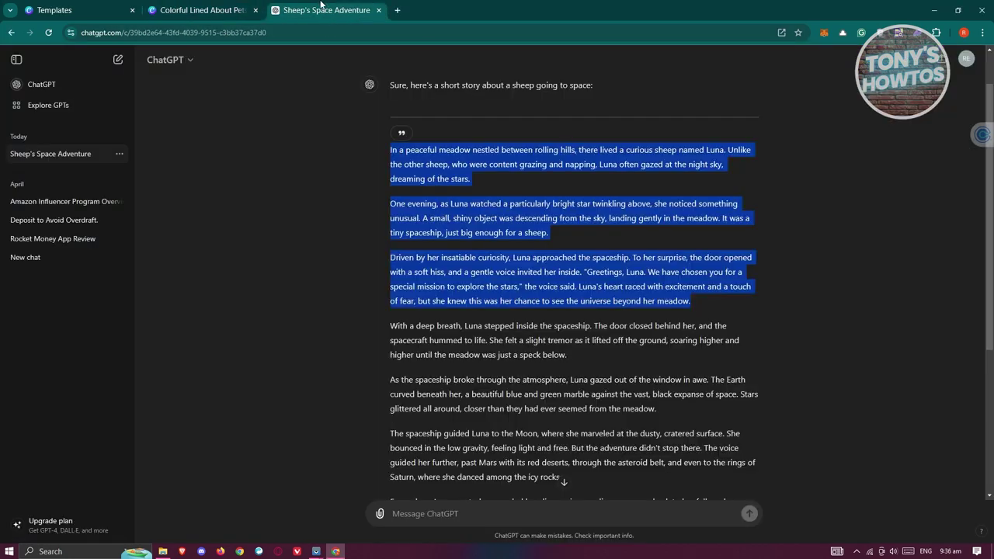
scroll(480, 230, "up", 2)
scroll(531, 261, "down", 5)
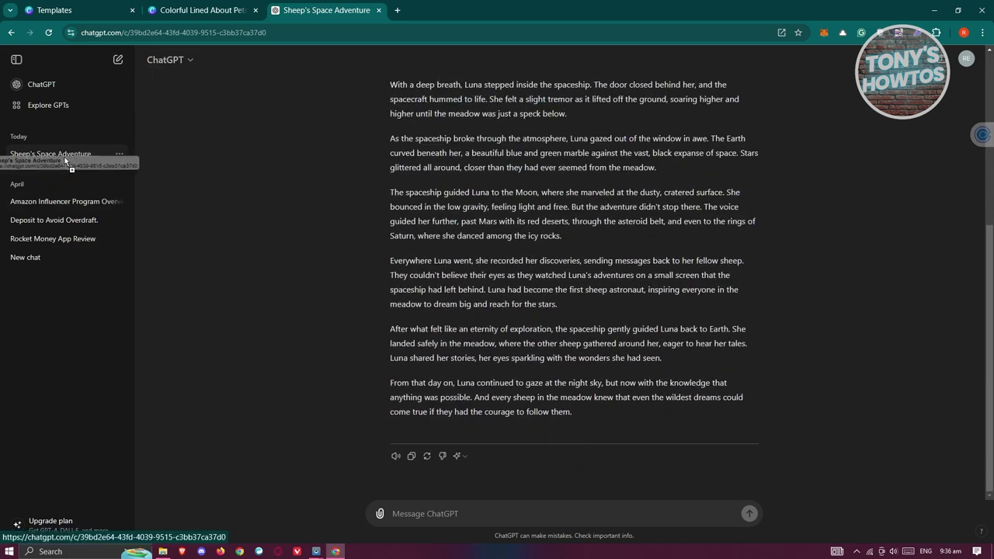
left_click(200, 10)
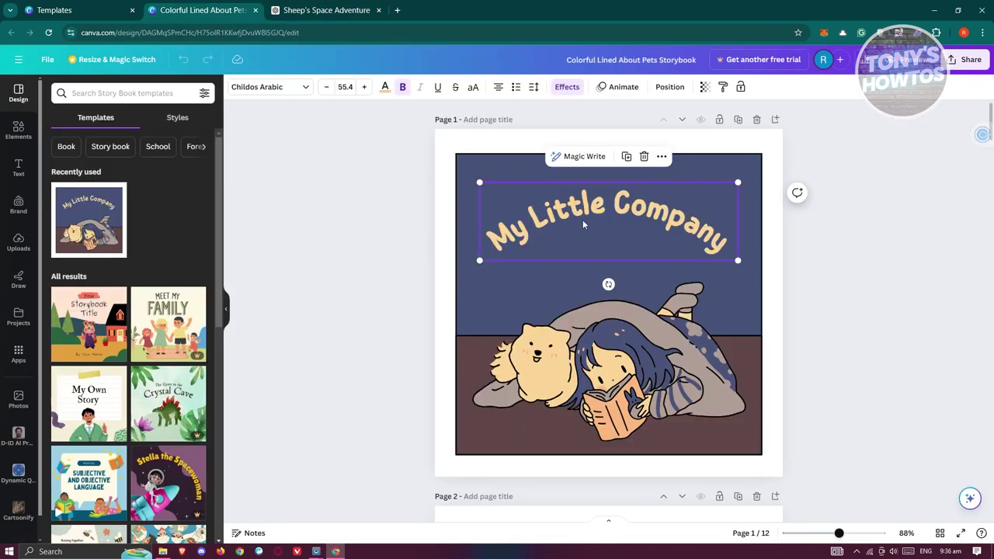
Change the cover title from My Little Company to SHEEP'S SPACE ADVENTURE.
double_click(613, 217)
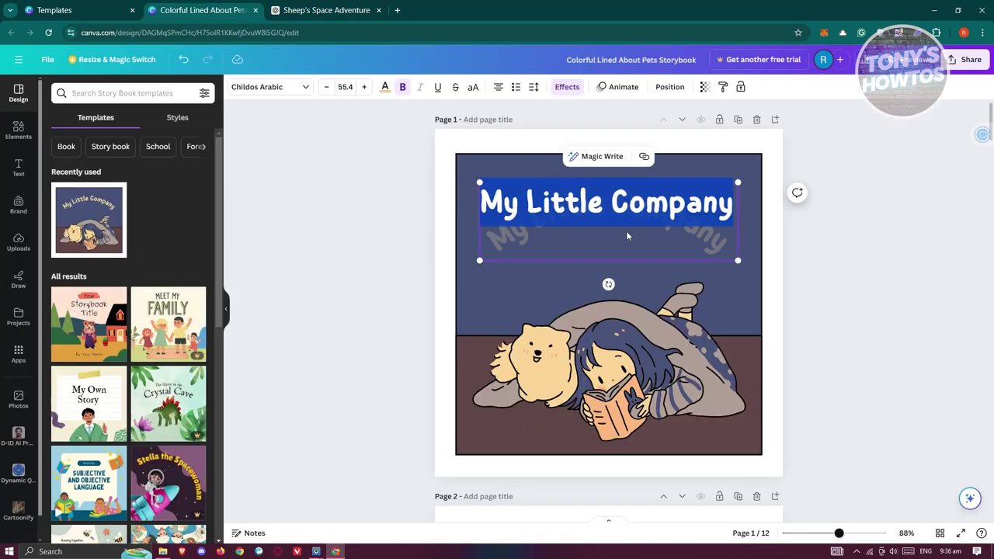
type("SH")
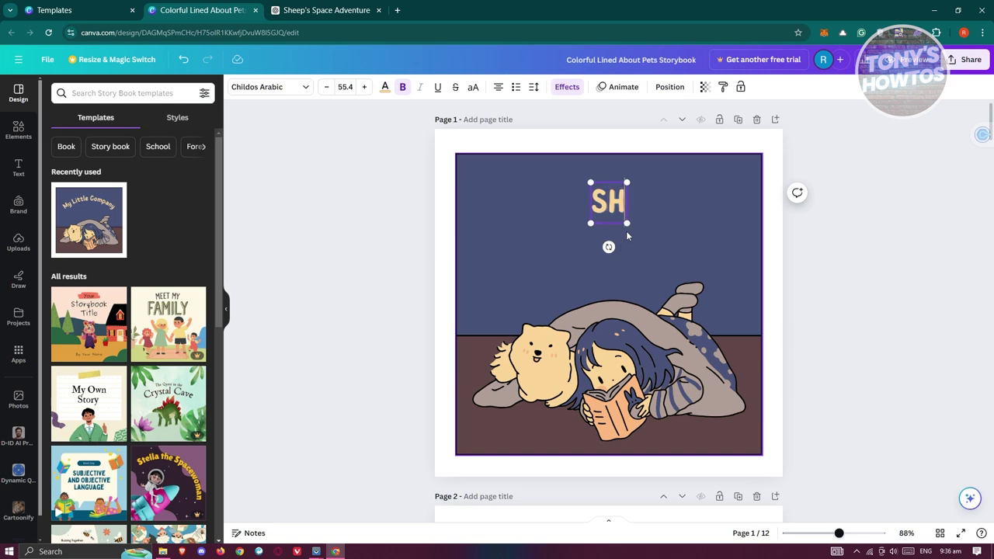
key("BackSpace")
type("HEE")
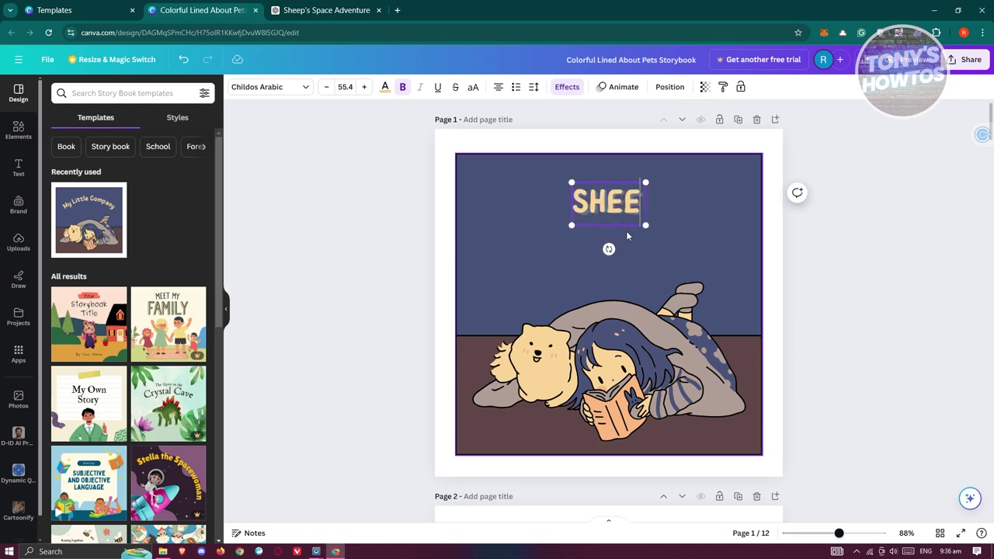
type("P'S SPACE A")
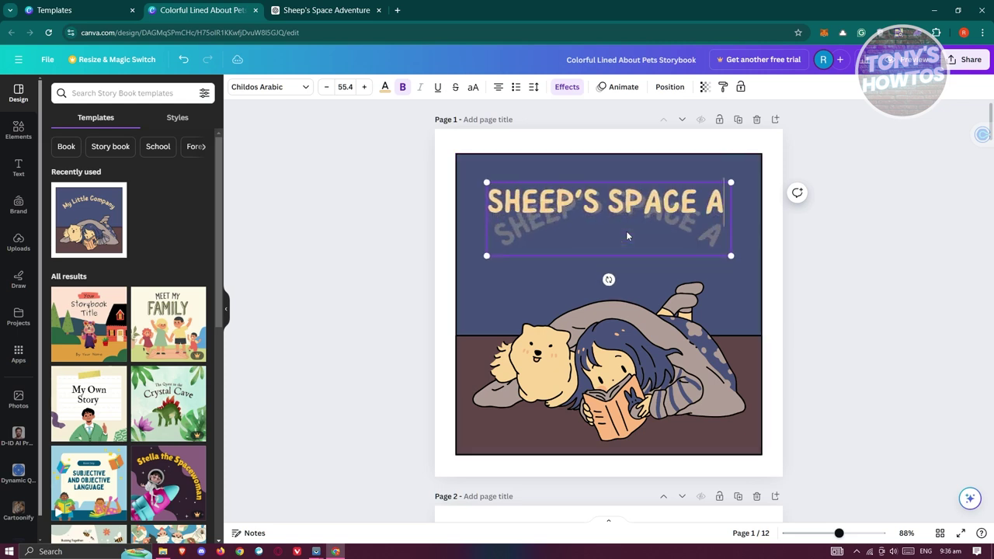
type("DVENTURE")
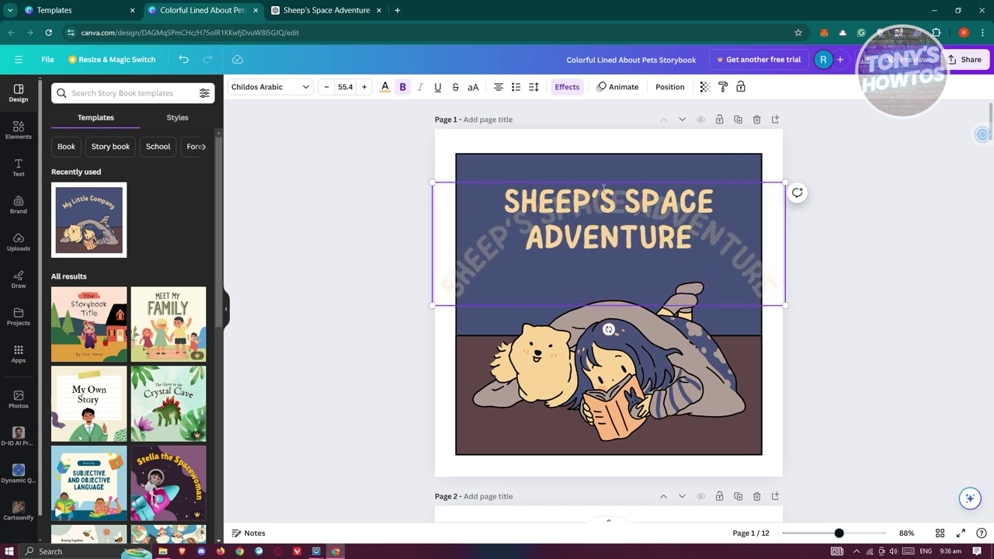
left_click(335, 267)
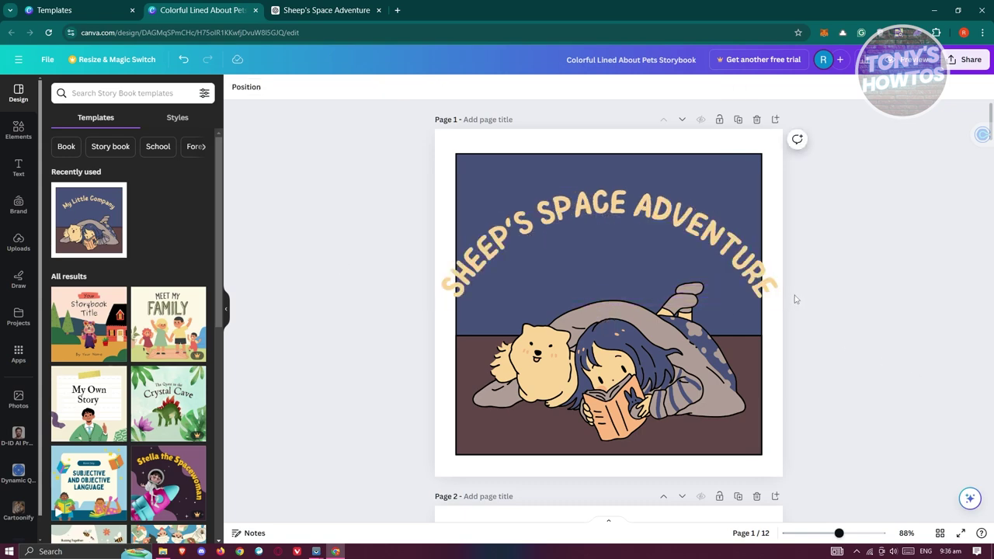
Shrink the curved title and centre it on the cover.
left_click(759, 289)
left_click_drag(784, 304, 681, 269)
left_click_drag(636, 233, 683, 231)
left_click(879, 286)
left_click(744, 410)
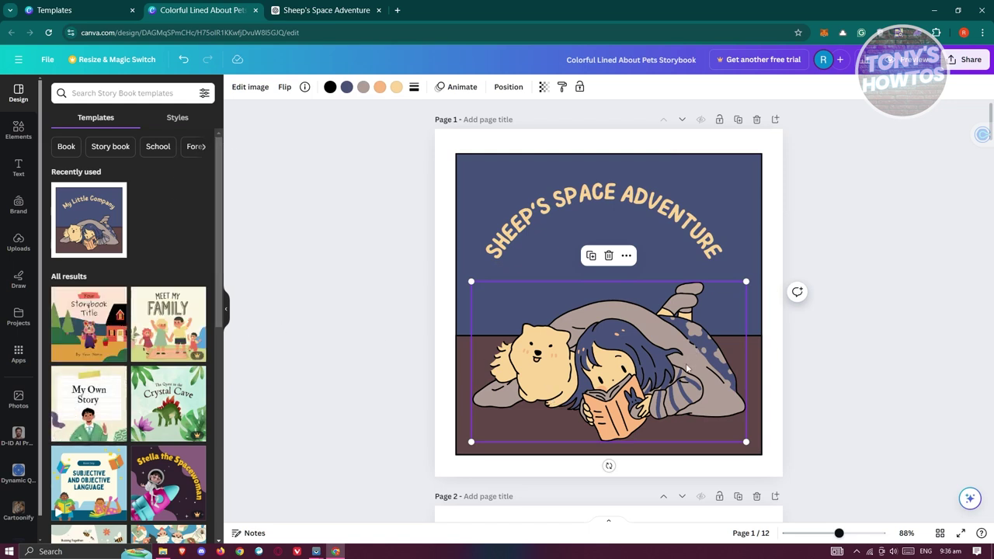
Search Elements for SHEEP and show all the sheep graphics.
left_click(142, 94)
type("S")
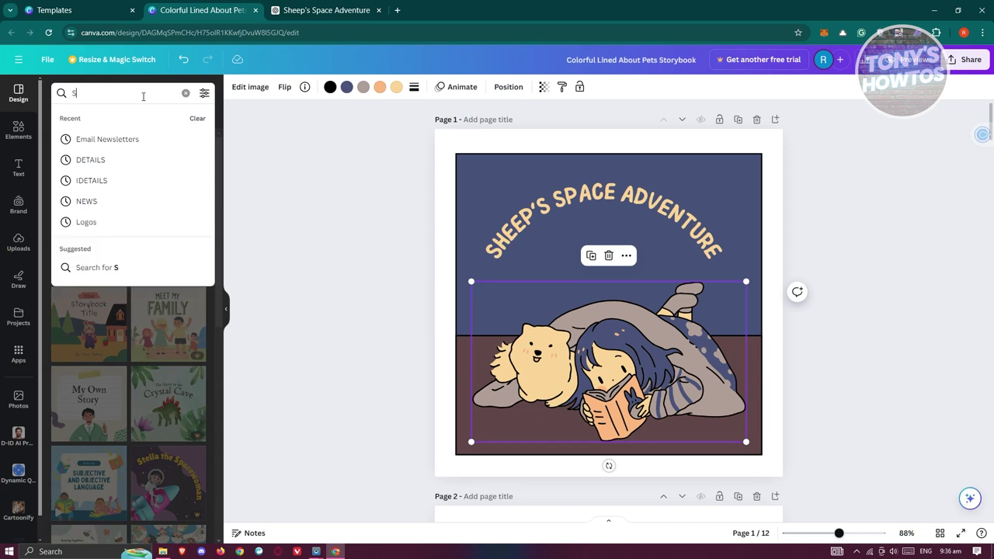
type("HEEP")
key("Return")
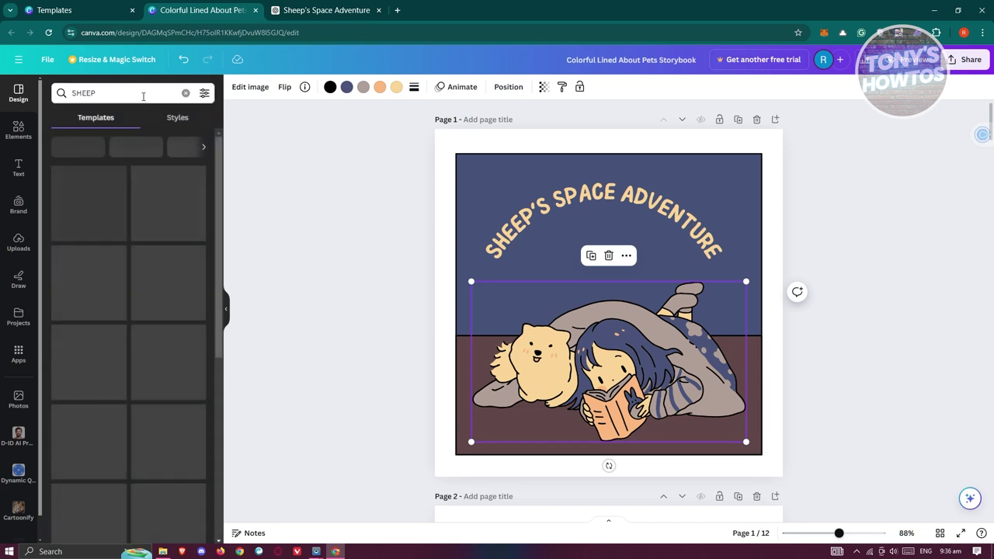
left_click(17, 128)
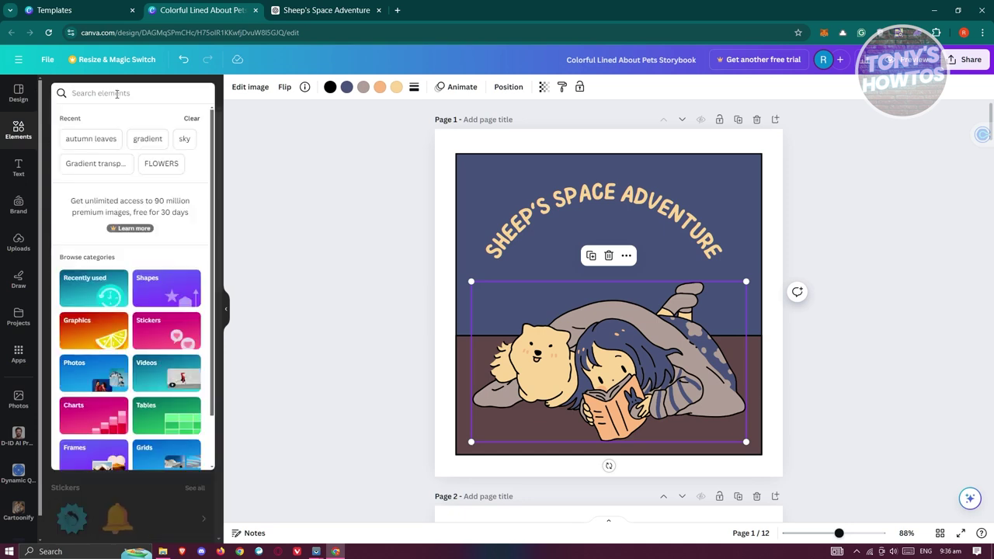
left_click(117, 93)
type("SHEEP")
key("Return")
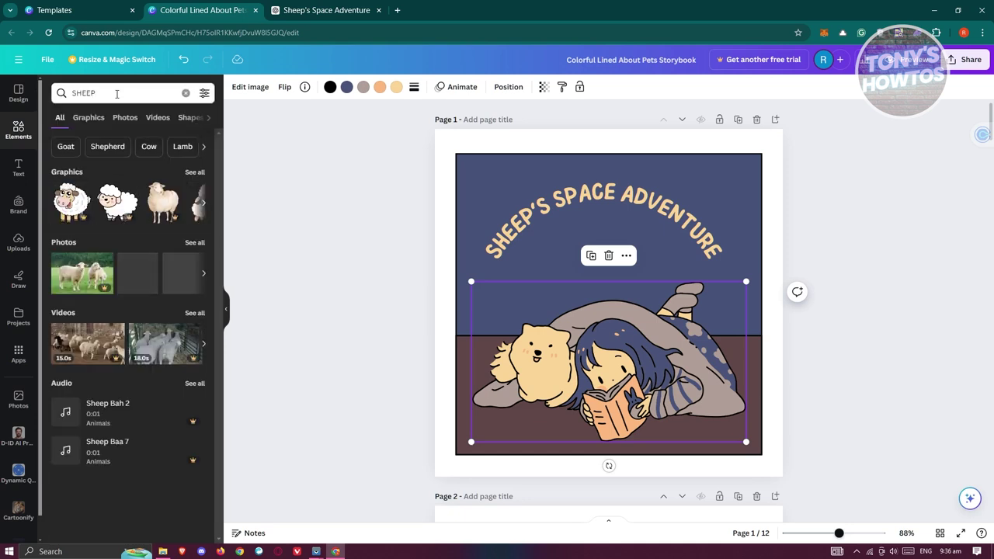
left_click(194, 172)
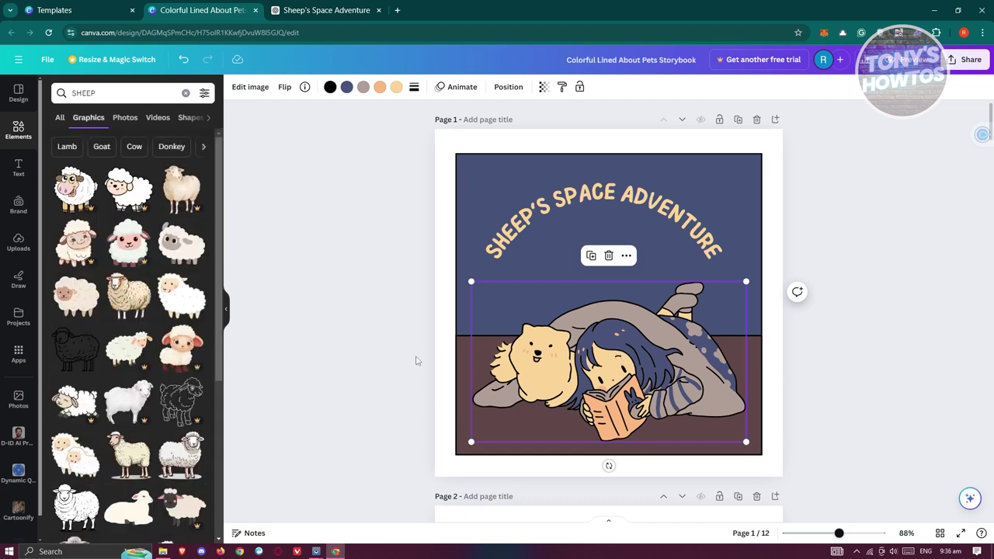
Delete the girl-and-dog illustration and place a cartoon sheep on the cover's lower right.
key("Delete")
left_click_drag(175, 304, 523, 281)
left_click_drag(509, 238, 588, 311)
left_click_drag(651, 407, 651, 377)
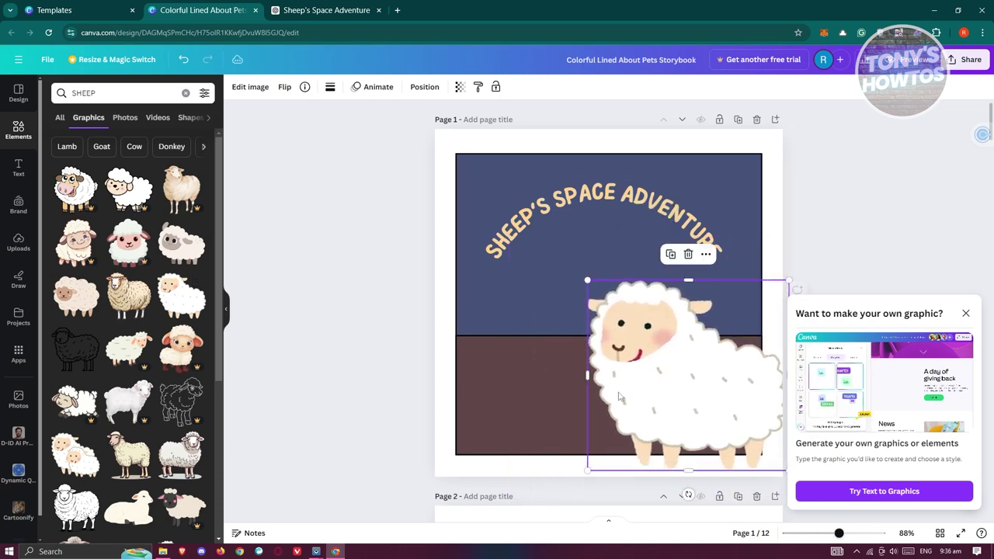
Shrink the sheep slightly and raise it higher on page 1.
left_click(333, 355)
left_click_drag(675, 382, 647, 359)
left_click_drag(559, 258, 583, 284)
left_click_drag(683, 389, 666, 356)
left_click(135, 94)
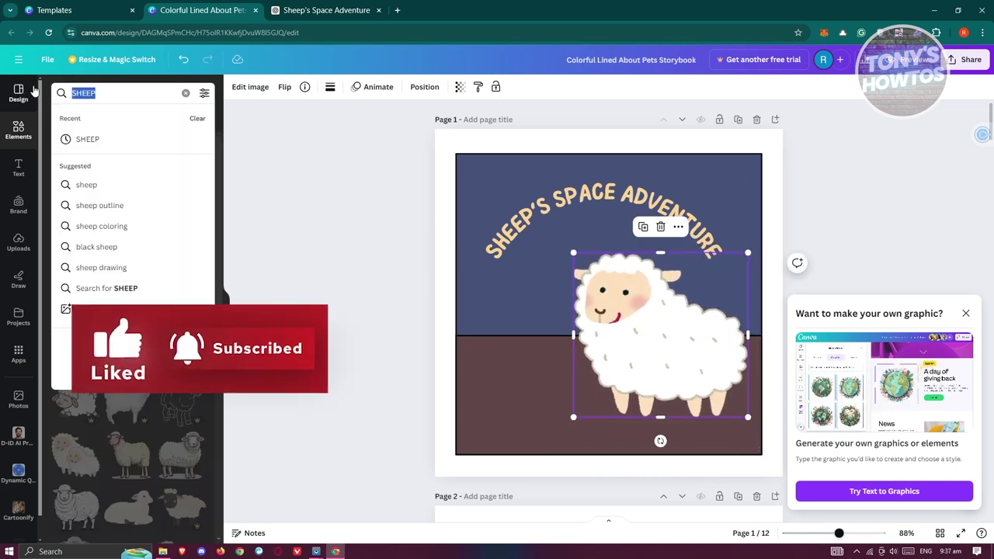
Search Elements for ROCKETSHIP and place the teal rocket on the cover.
type("ROCKETSHIP")
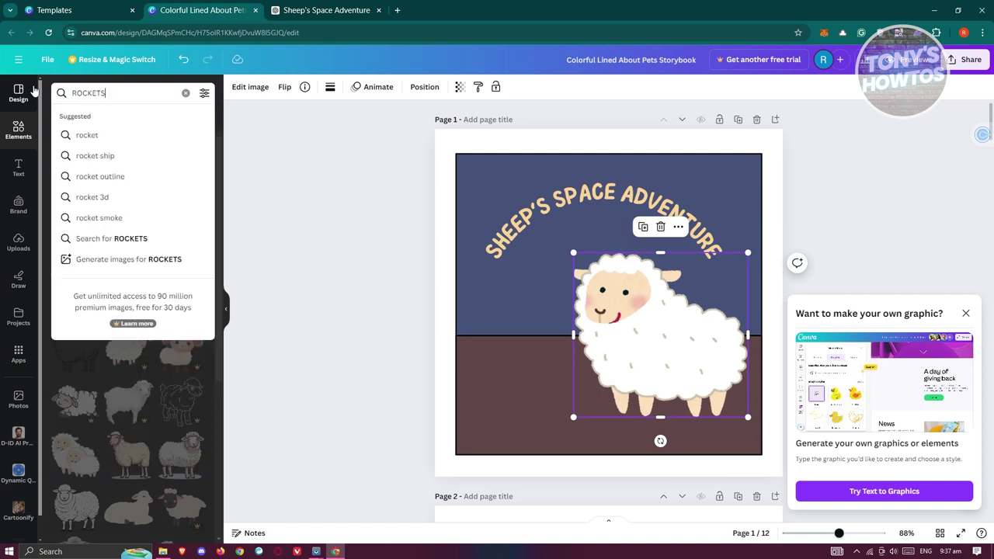
key("Return")
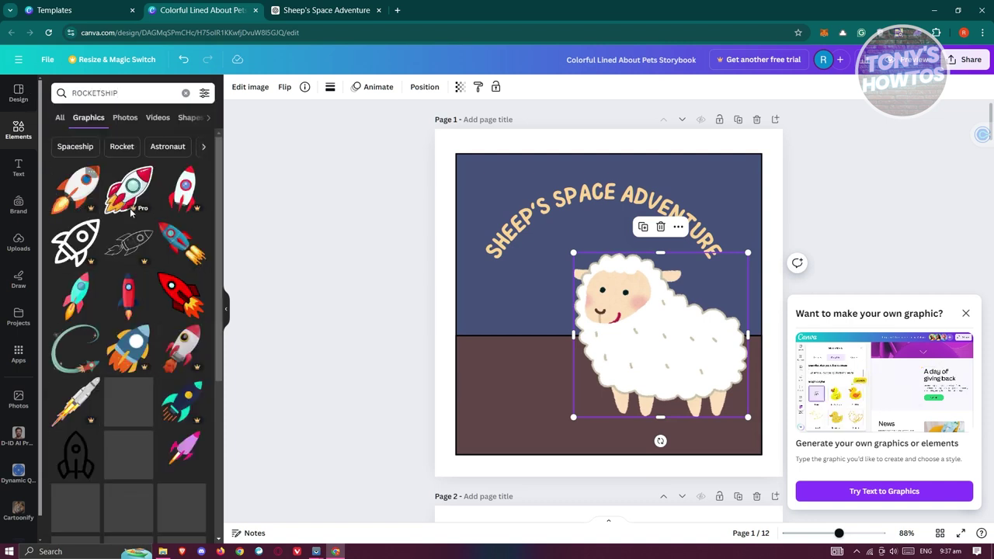
scroll(181, 441, "down", 3)
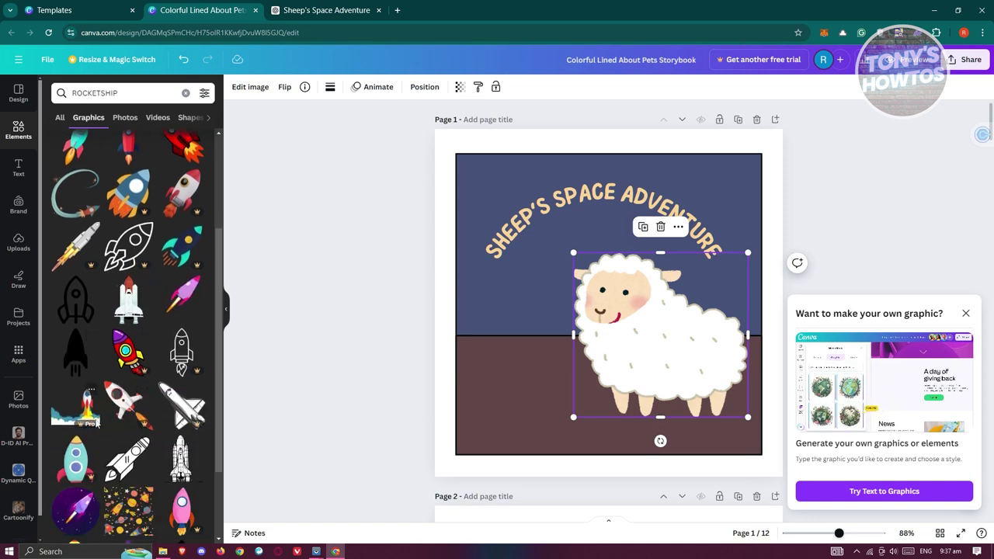
scroll(132, 466, "down", 2)
scroll(136, 471, "down", 1)
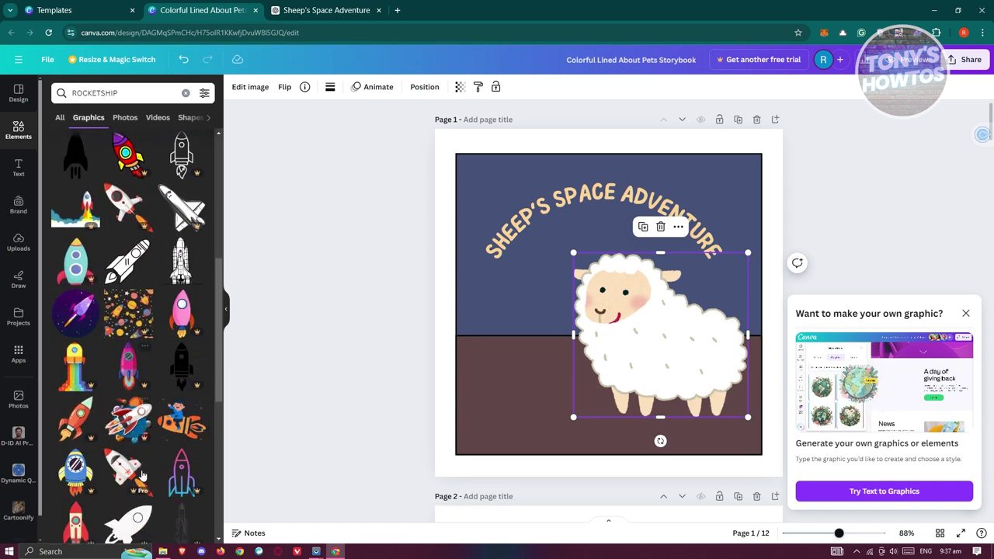
scroll(159, 422, "down", 3)
scroll(159, 421, "up", 3)
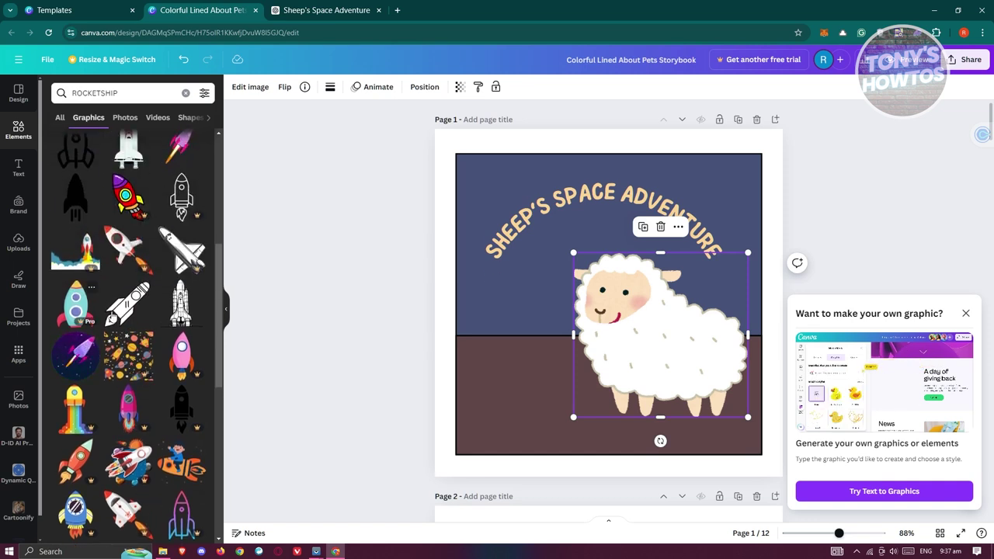
scroll(101, 311, "up", 3)
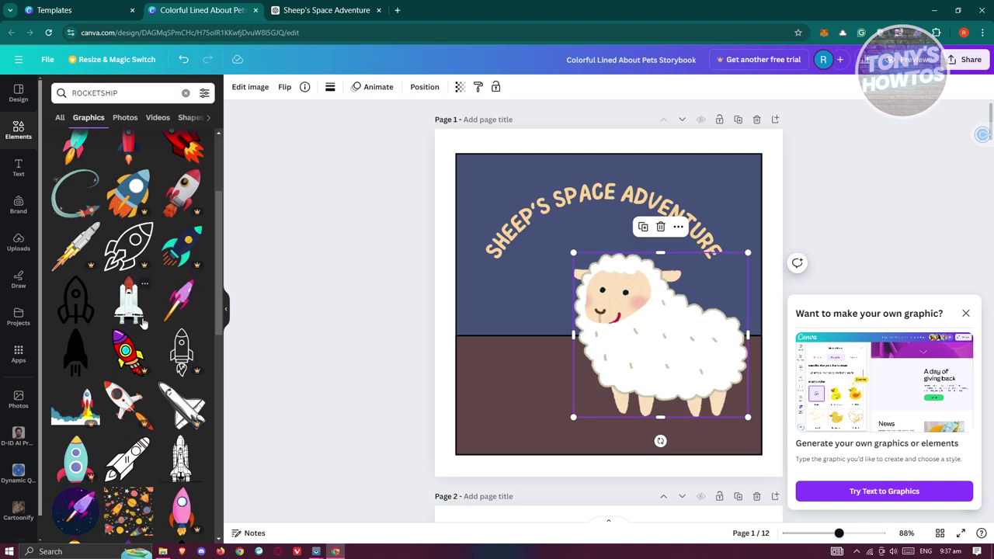
scroll(128, 378, "up", 2)
scroll(128, 378, "up", 2)
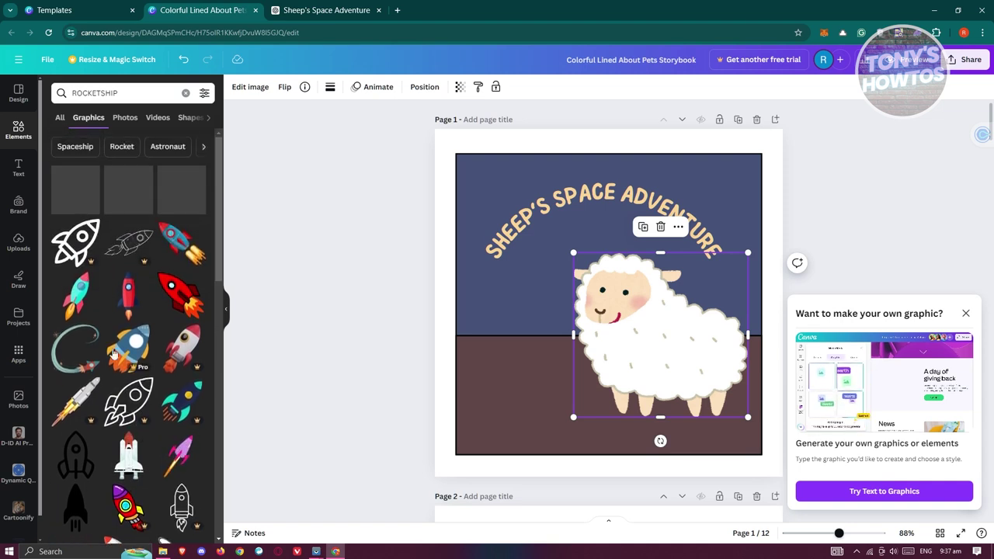
left_click_drag(75, 296, 489, 303)
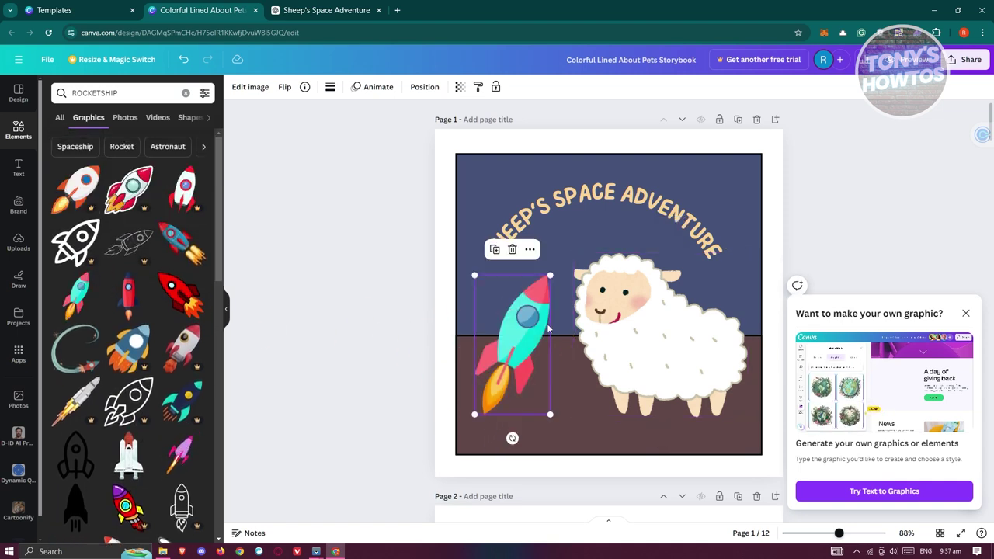
Enlarge the rocket and bring the sheep in front of it.
left_click_drag(550, 274, 602, 180)
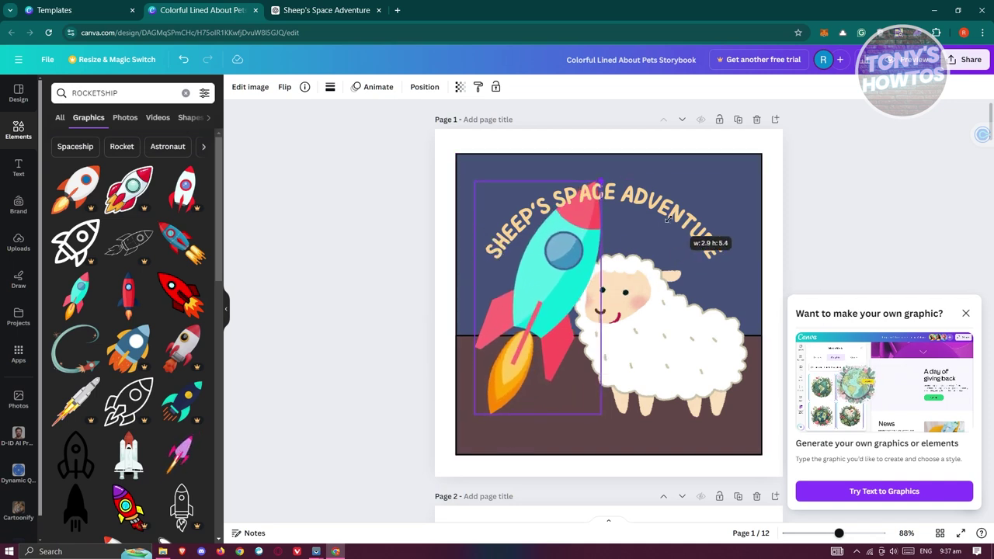
left_click_drag(552, 253, 593, 274)
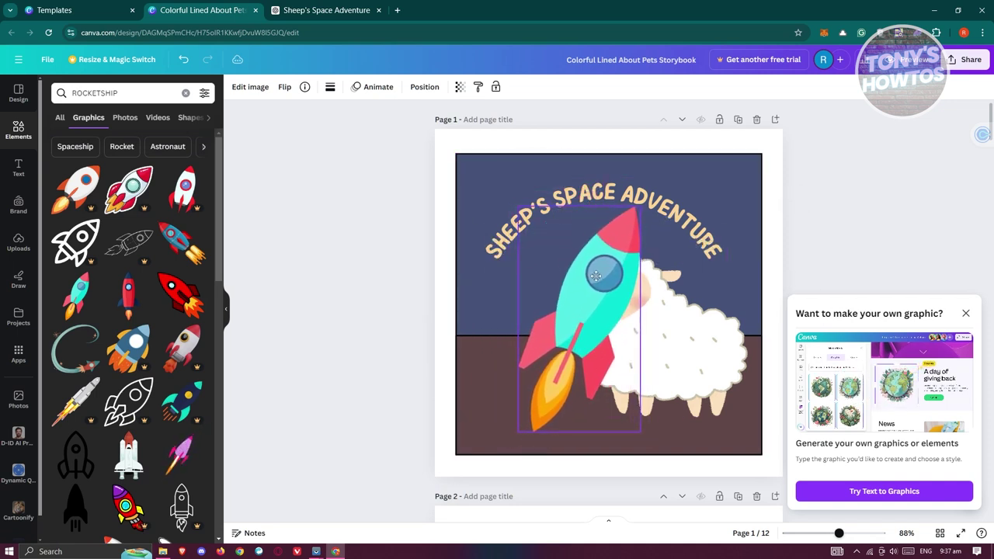
left_click_drag(735, 344, 618, 358)
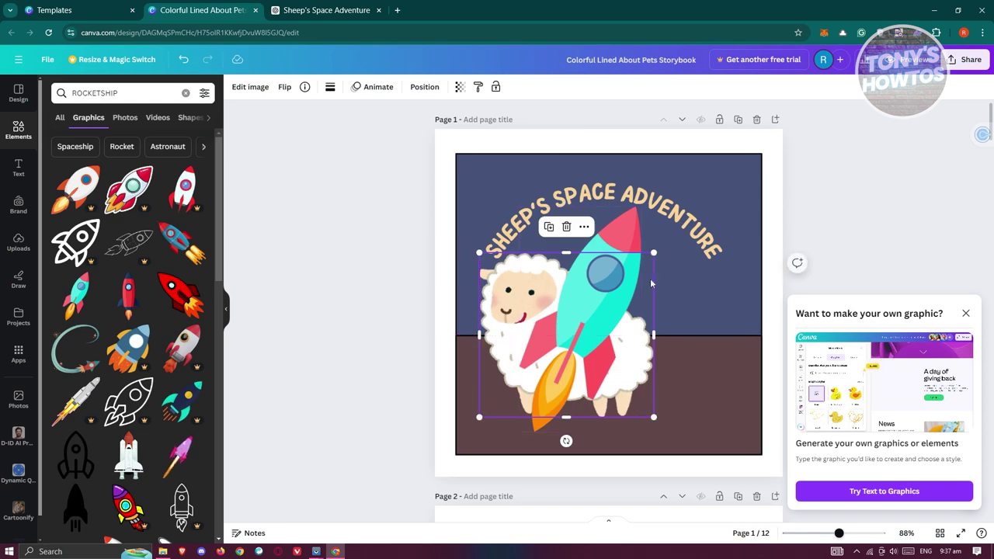
right_click(513, 326)
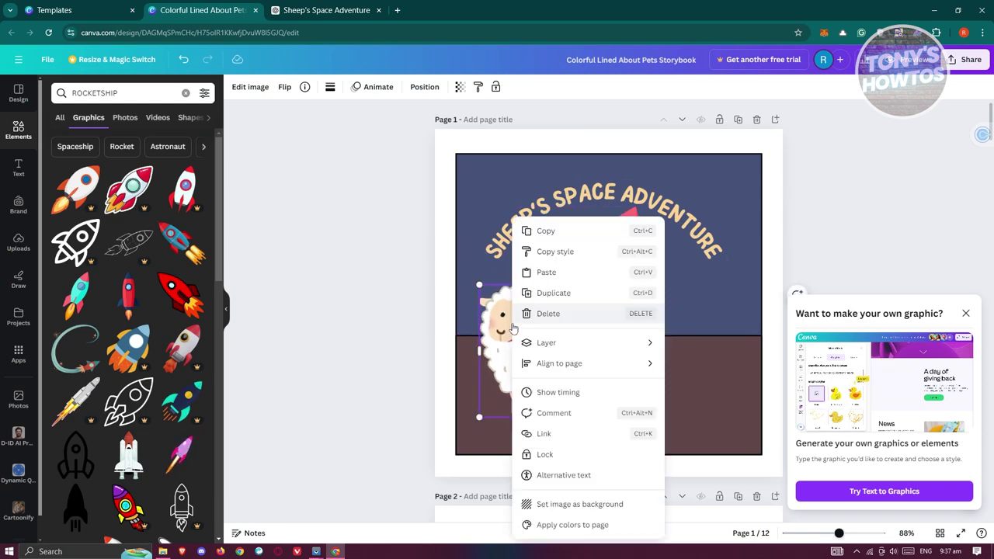
mouse_move(644, 344)
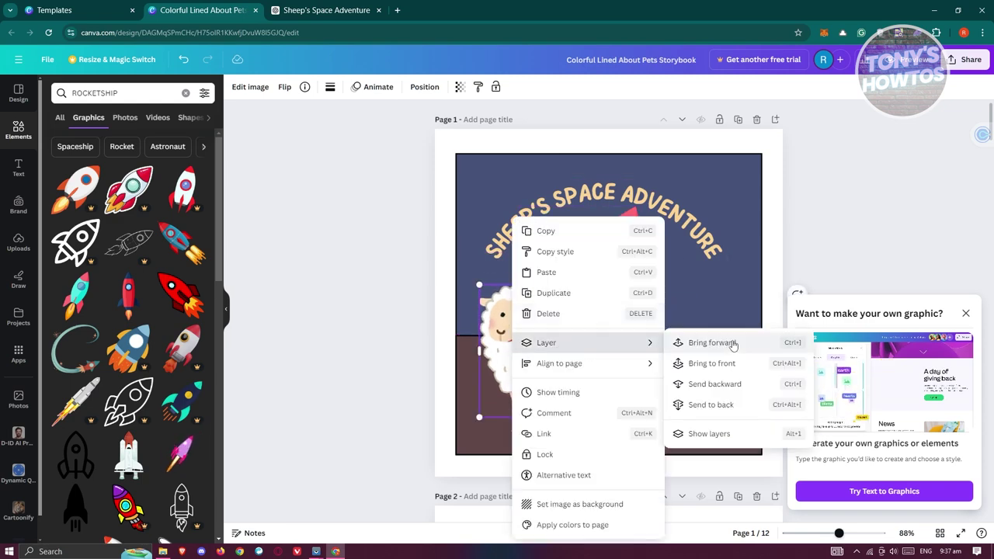
left_click(732, 364)
Nudge the title up and shift the rocket right and slightly down.
left_click_drag(617, 258, 611, 249)
left_click(619, 290)
left_click(622, 284)
left_click_drag(622, 285, 655, 303)
left_click(509, 362)
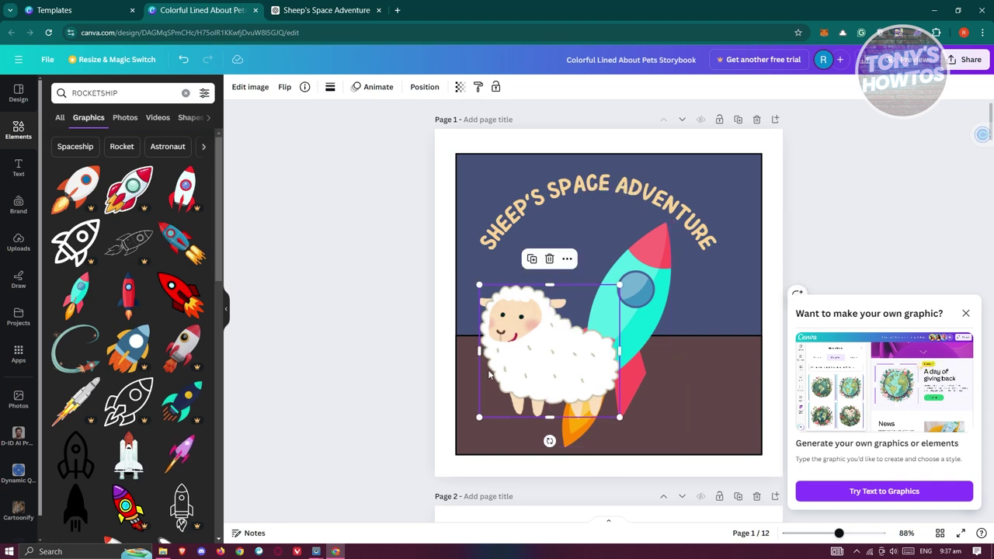
right_click(509, 364)
mouse_move(543, 364)
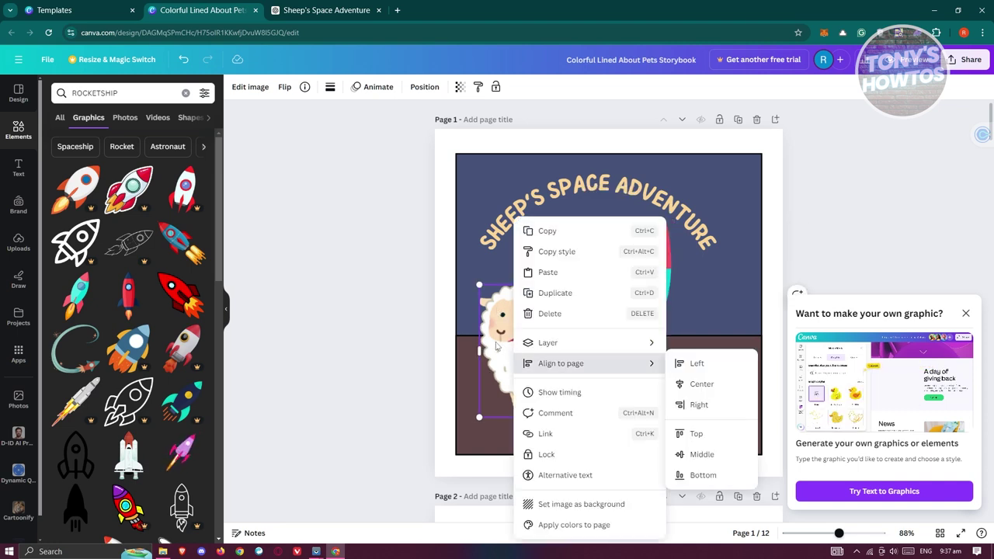
left_click(498, 347)
Shrink the sheep, set it beside the rocket and tilt it about -57°.
left_click_drag(619, 285, 582, 312)
left_click_drag(561, 376, 574, 315)
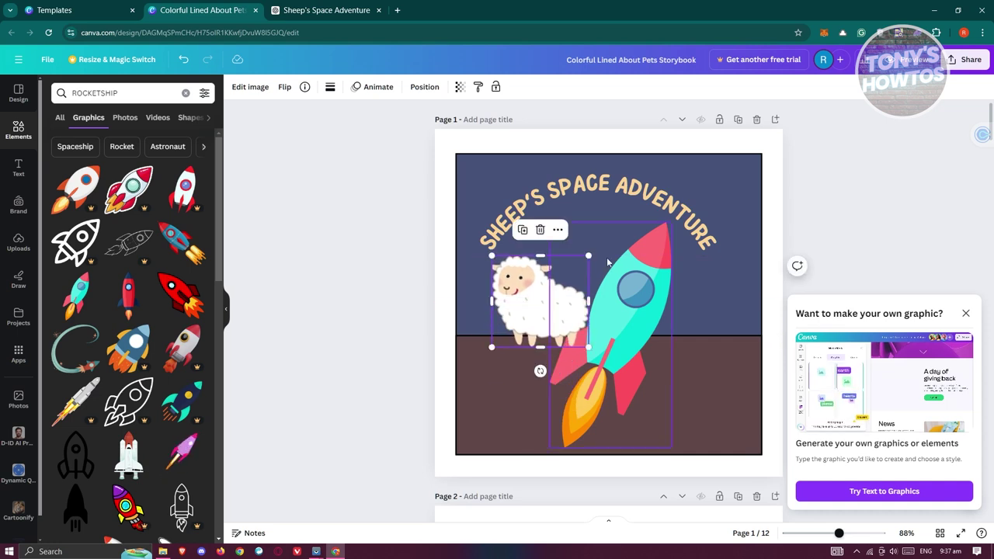
left_click_drag(539, 371, 567, 297)
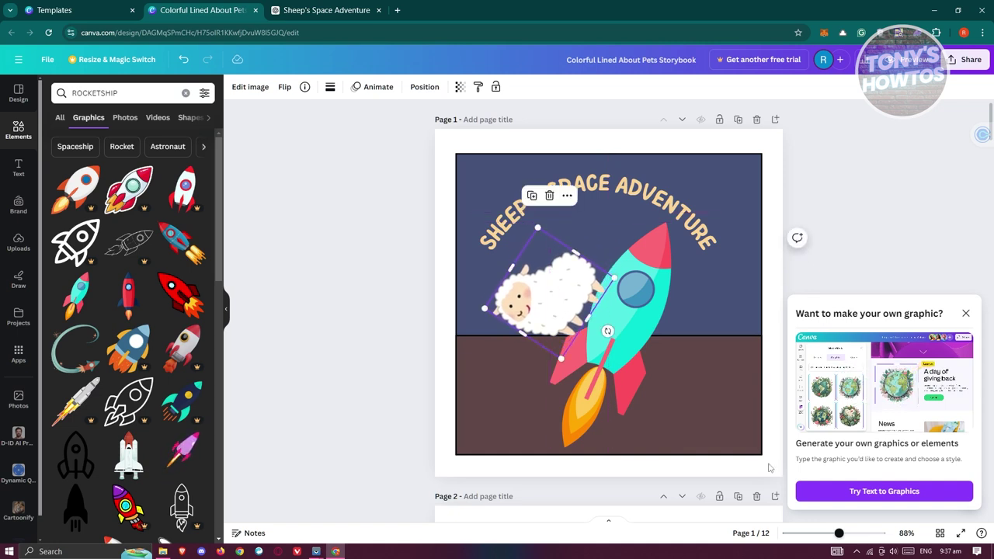
left_click(857, 238)
left_click(966, 313)
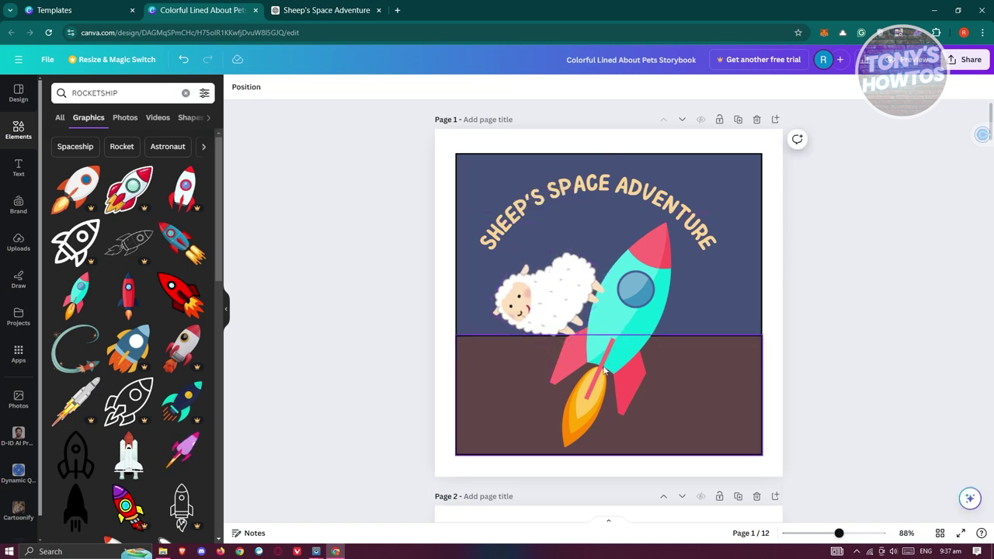
Delete the top and middle rows of characters on the Character Page.
scroll(490, 305, "down", 5)
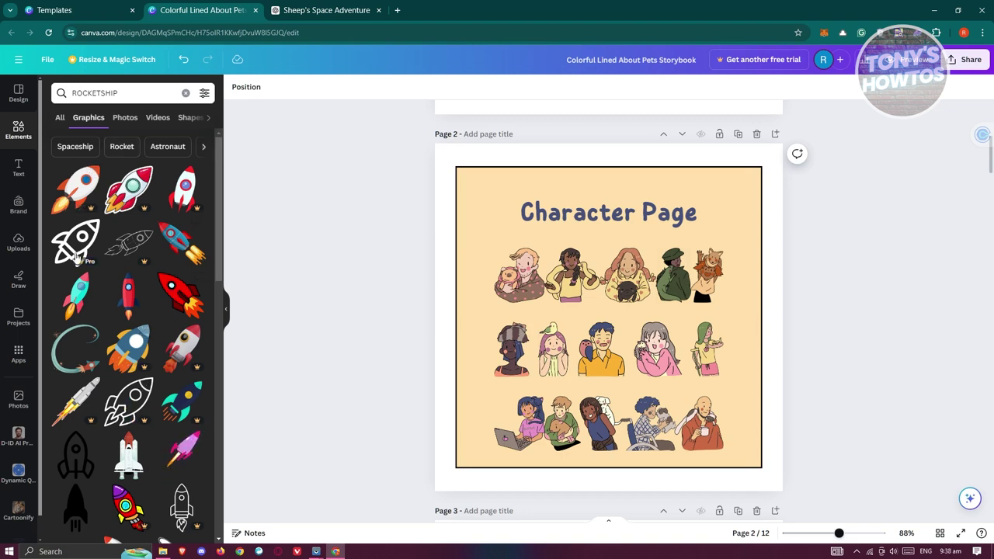
scroll(75, 256, "down", 1)
left_click(519, 275)
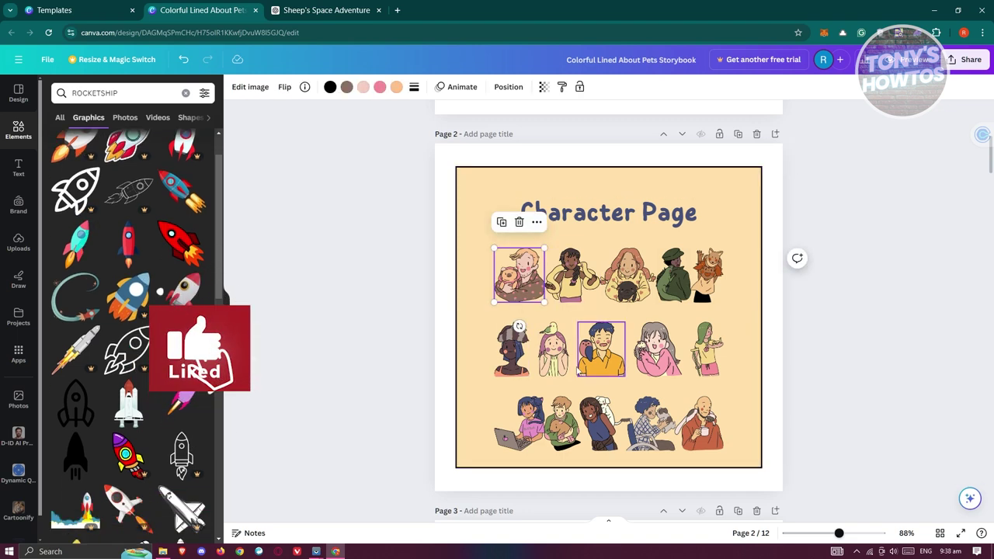
key("Delete")
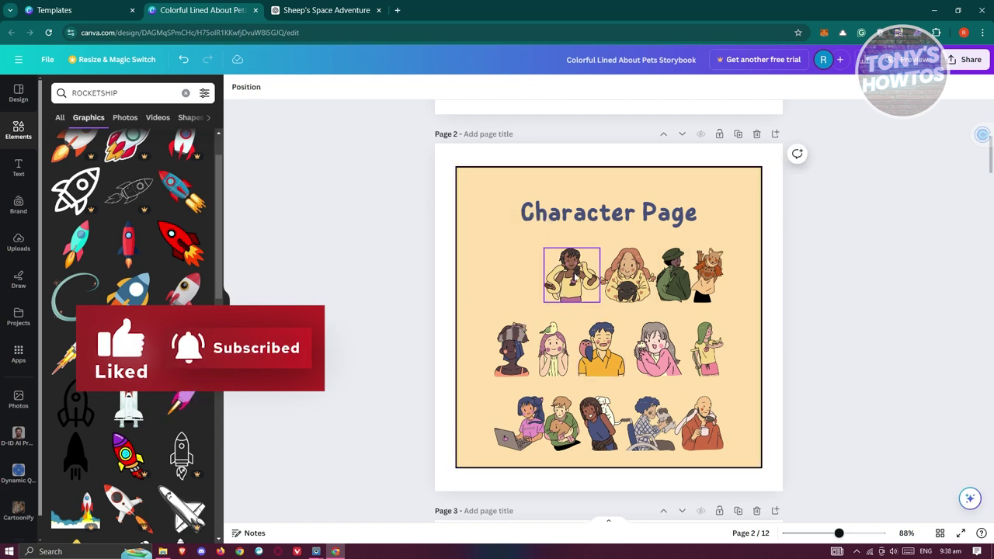
left_click(572, 274)
key("Delete")
left_click(628, 274)
key("Delete")
left_click(675, 275)
key("Delete")
left_click(707, 275)
key("Delete")
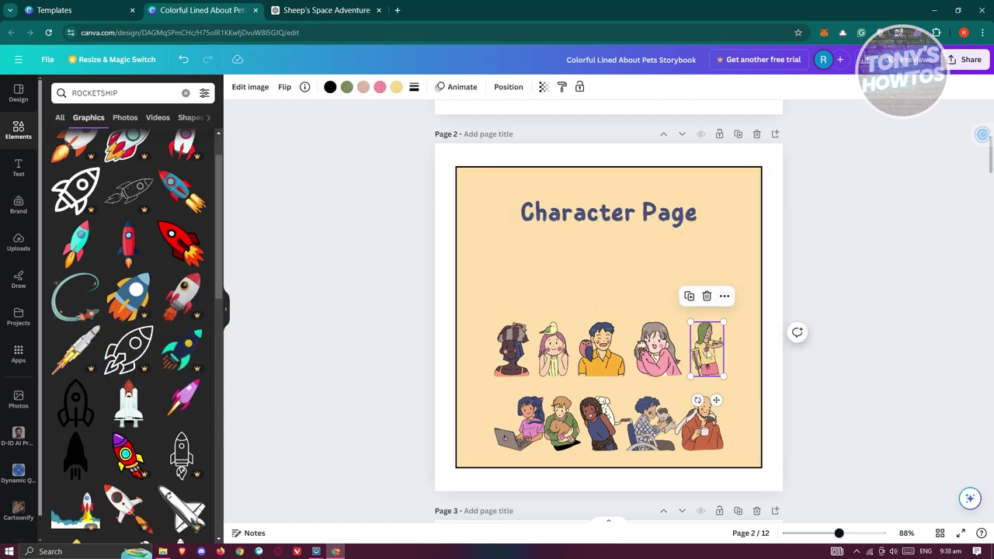
key("Delete")
left_click(659, 354)
key("Delete")
left_click(602, 353)
key("Delete")
left_click(553, 353)
key("Delete")
left_click(519, 358)
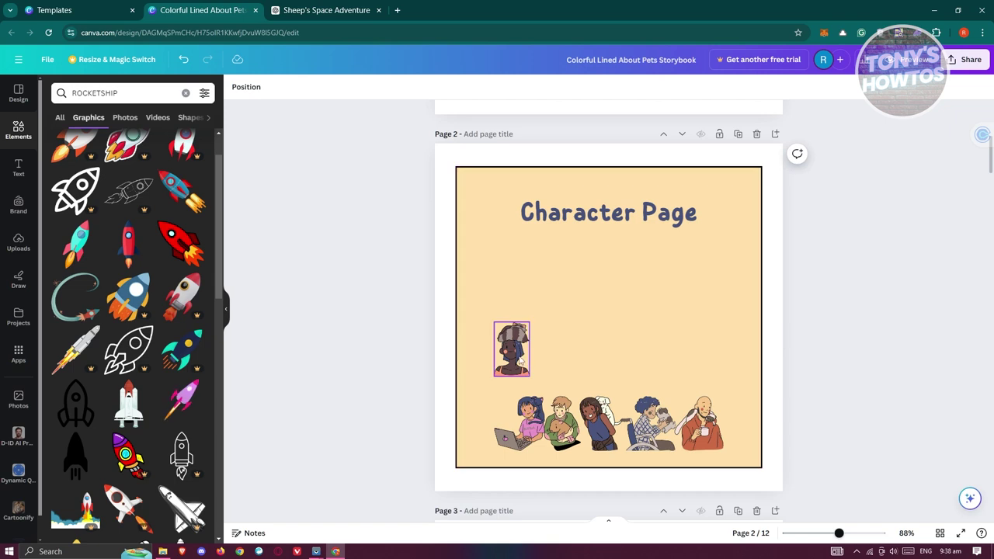
key("Delete")
Delete the bottom-row characters, leaving only the 'Character Page' title.
left_click(528, 424)
key("Delete")
left_click(561, 423)
key("Delete")
left_click(596, 423)
key("Delete")
left_click(647, 423)
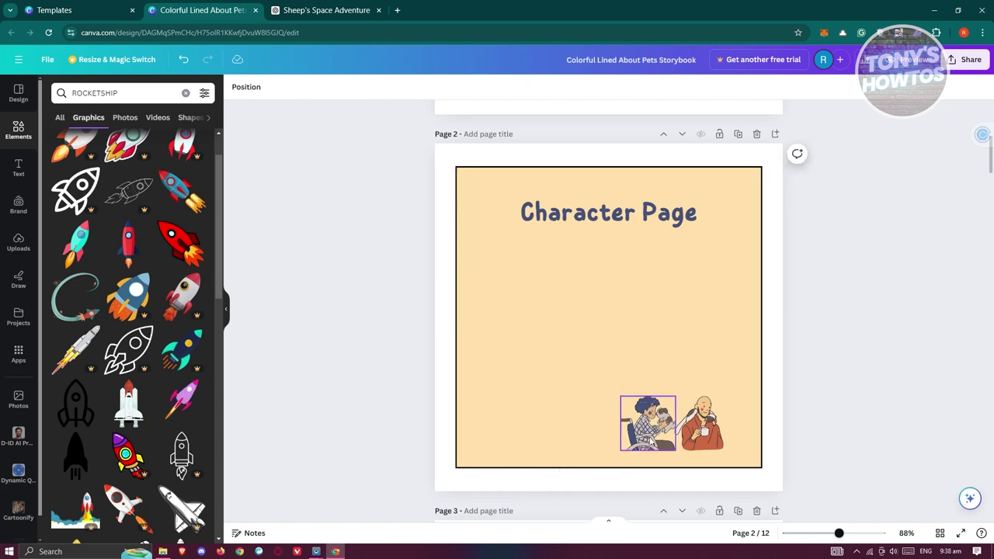
key("Delete")
left_click(701, 424)
key("Delete")
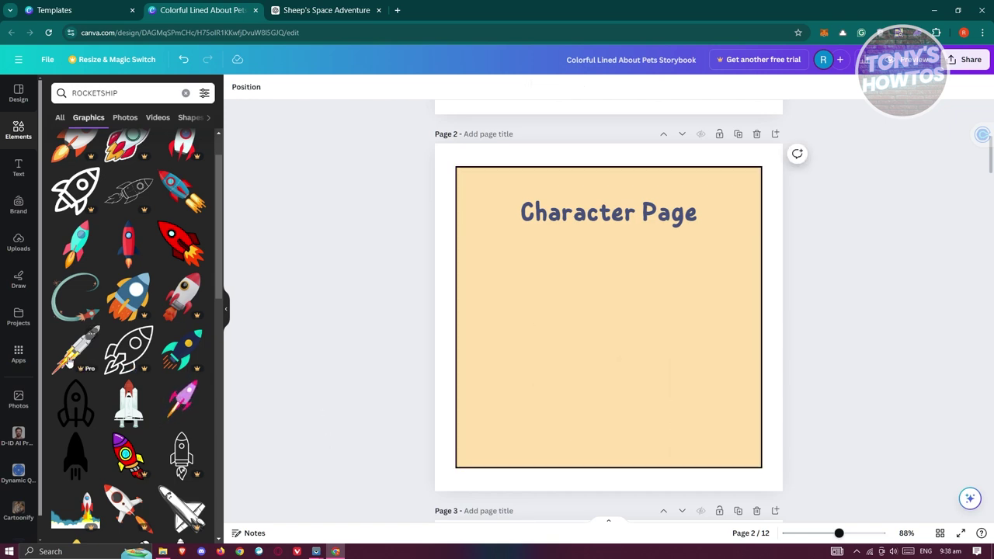
scroll(30, 375, "down", 1)
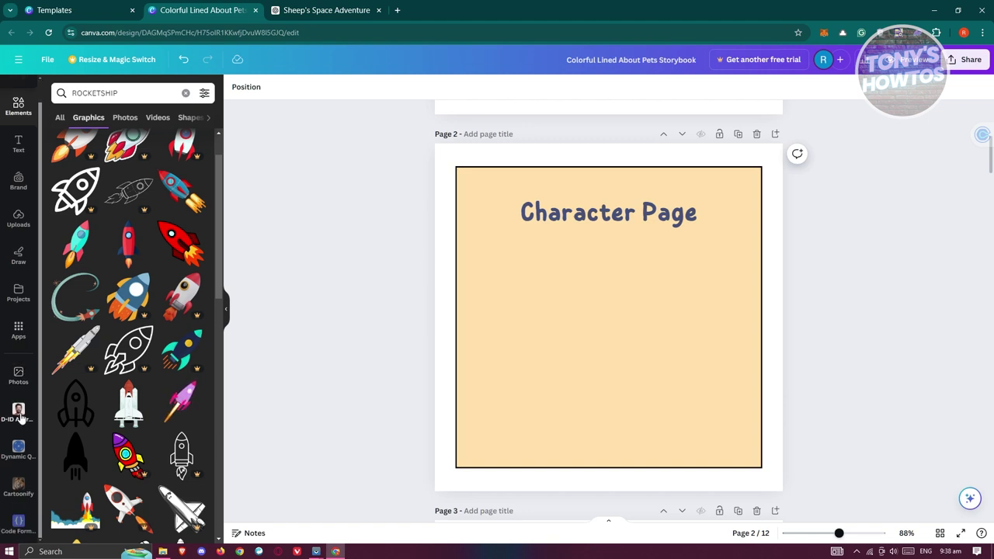
left_click(18, 330)
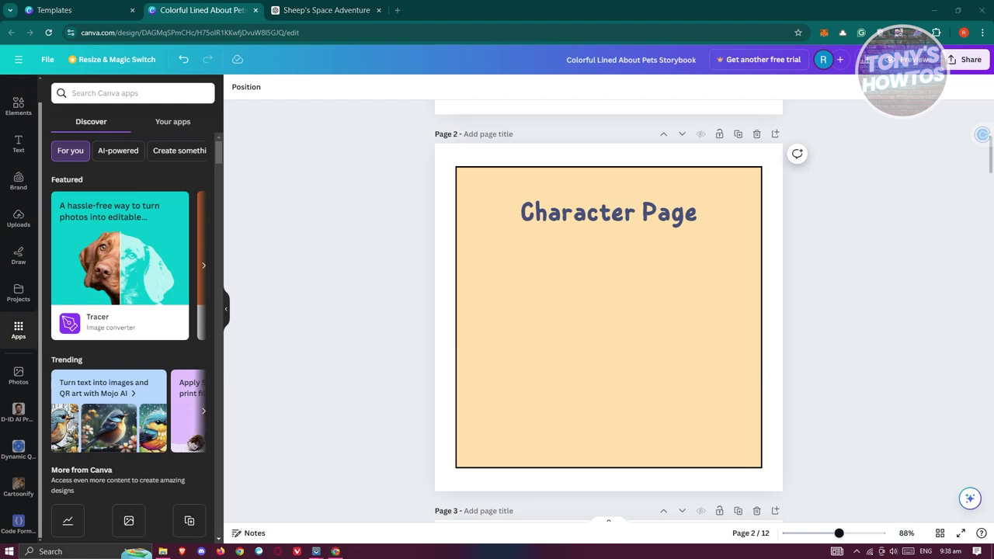
Search the apps for MADIC MEDIA, then clear the search.
left_click(134, 94)
type("MA")
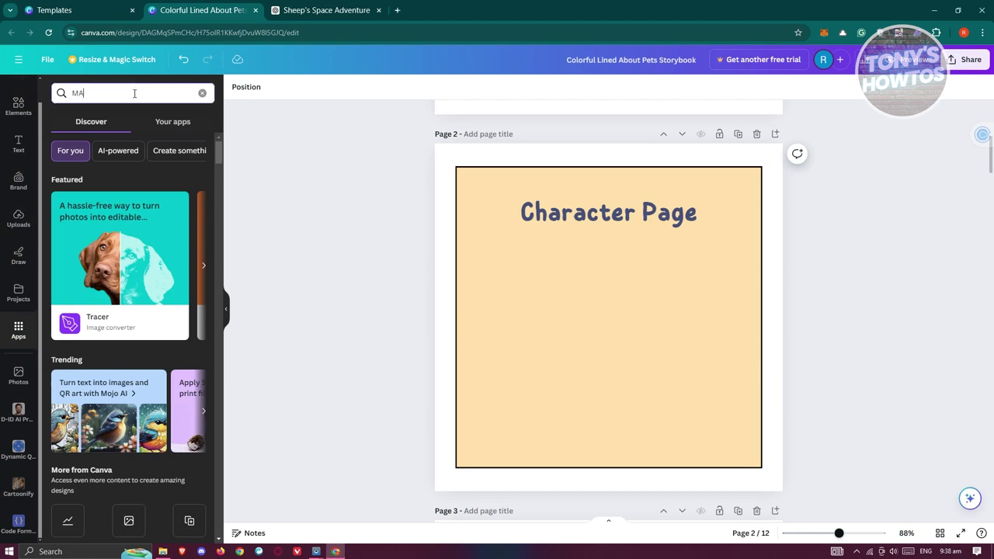
type("DIC")
key("Return")
key("Escape")
left_click(136, 98)
type("MADIC MEDIA")
key("Return")
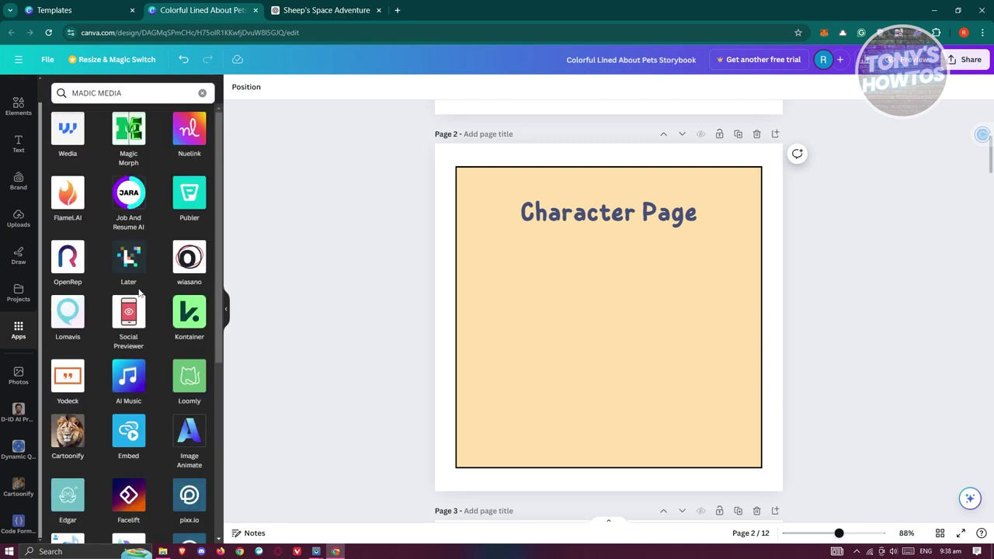
scroll(163, 311, "down", 4)
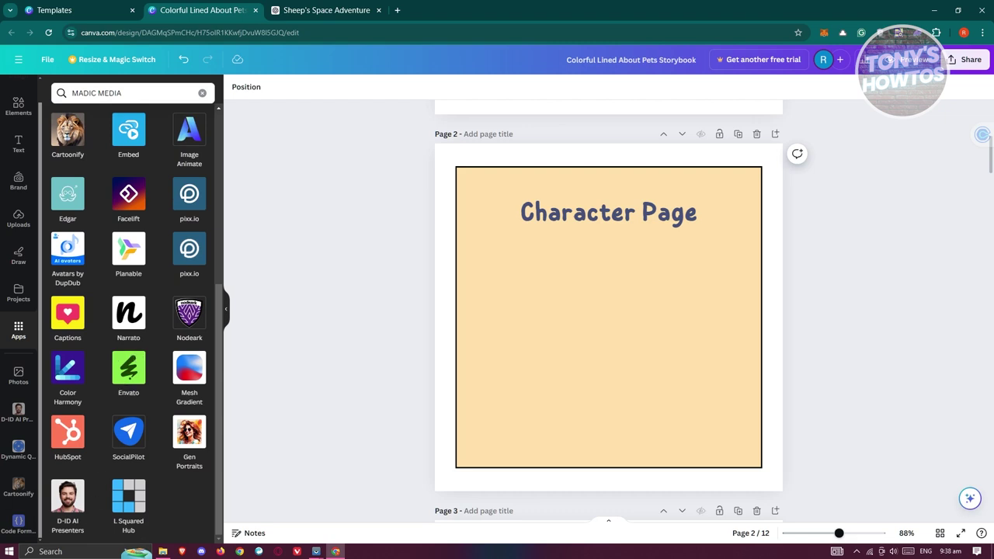
left_click(18, 330)
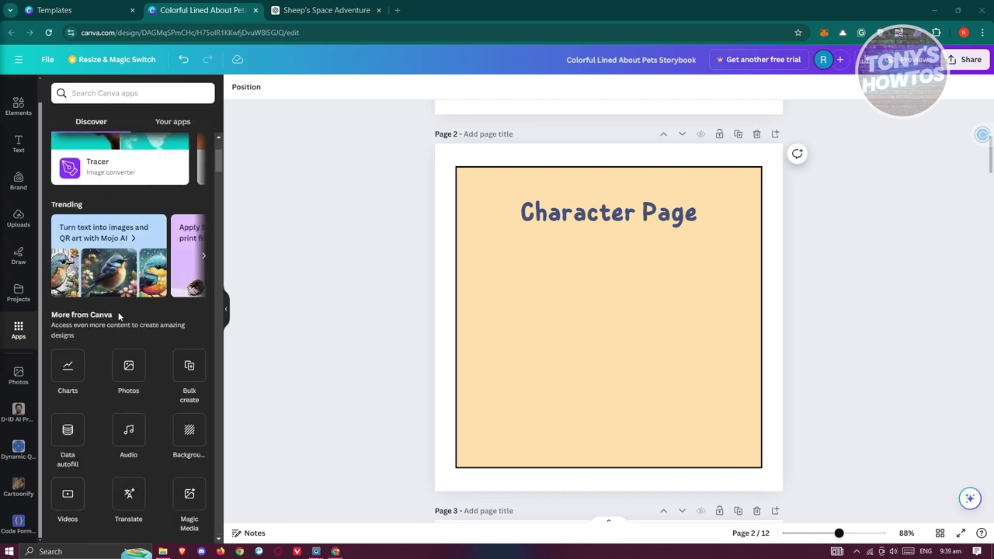
Open the Mojo AI app from the Trending recommendations alongside the design.
scroll(93, 320, "up", 2)
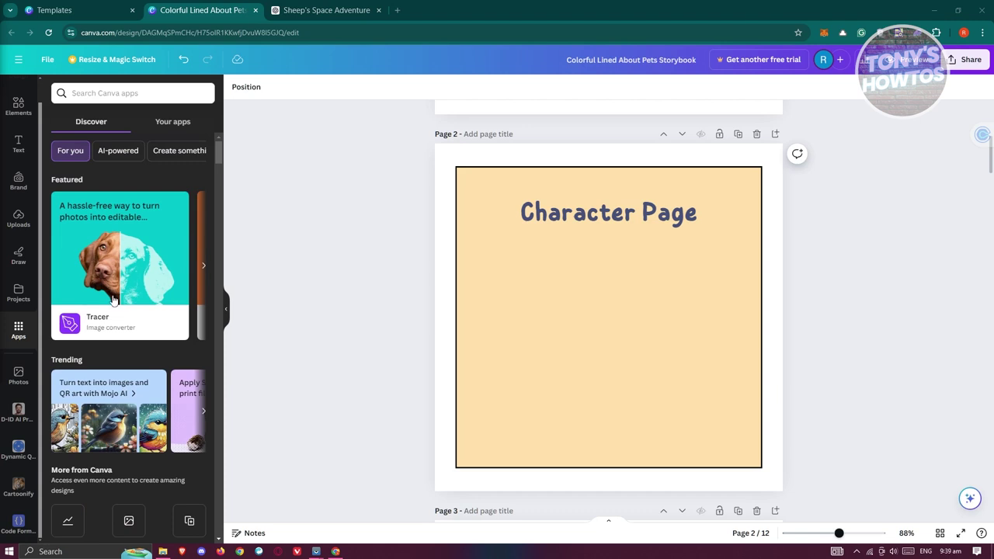
scroll(122, 188, "down", 2)
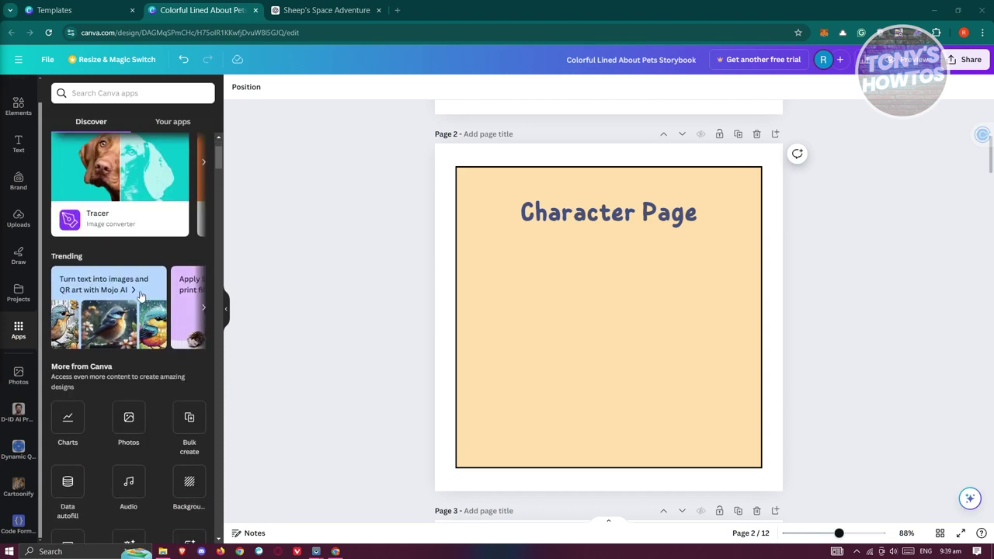
left_click(119, 337)
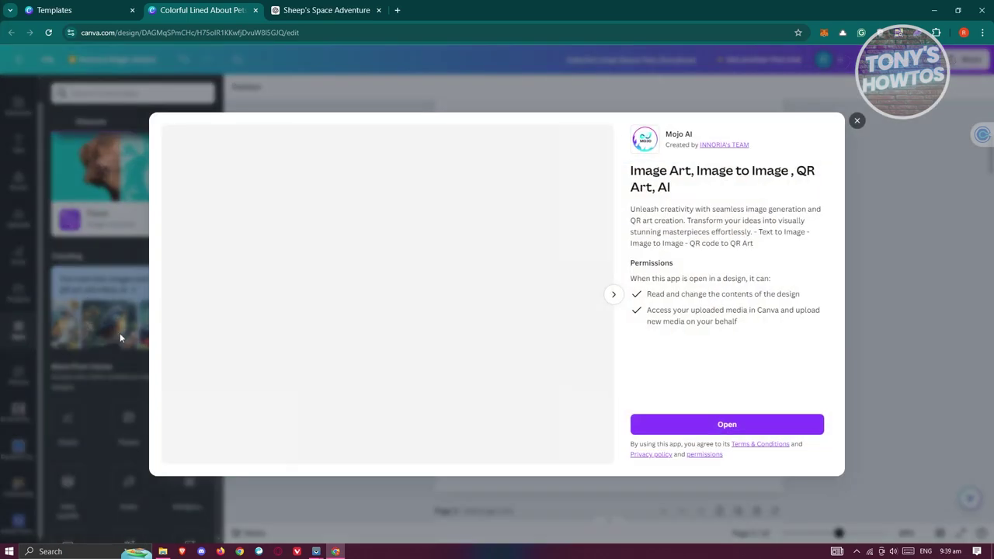
left_click(733, 424)
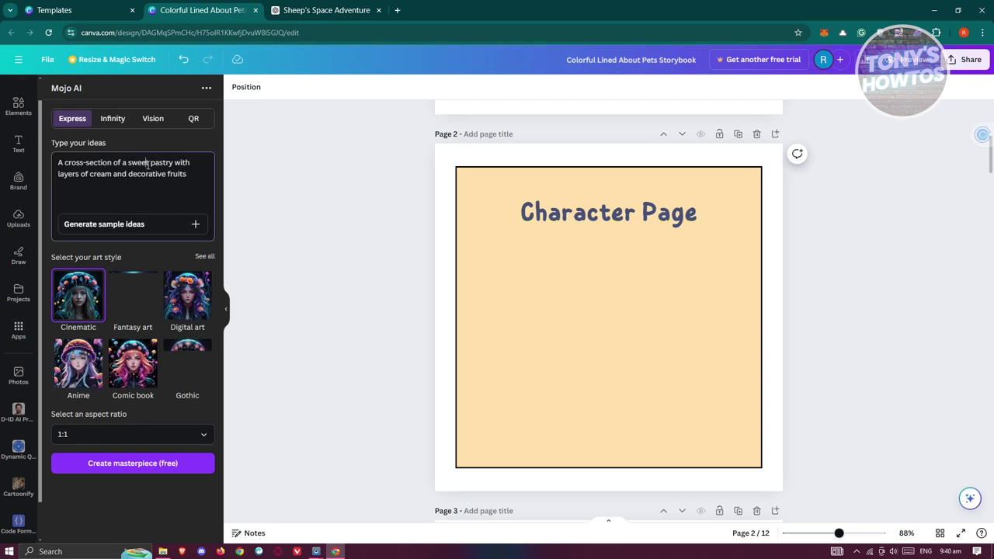
Replace the Mojo AI sample prompt with a cartoon sheep riding a spaceship, and generate the image.
left_click_drag(193, 179, 55, 161)
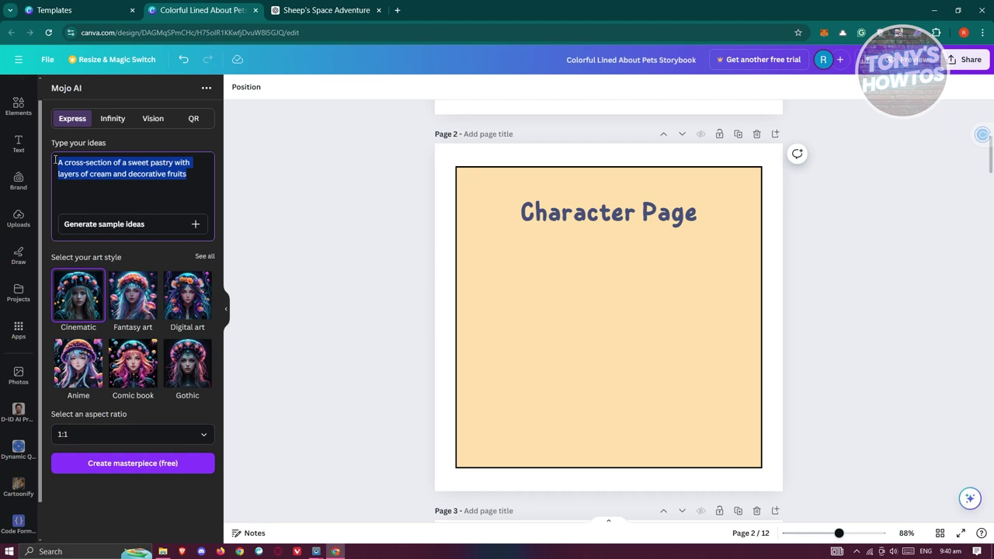
type("SHEEP IN A F")
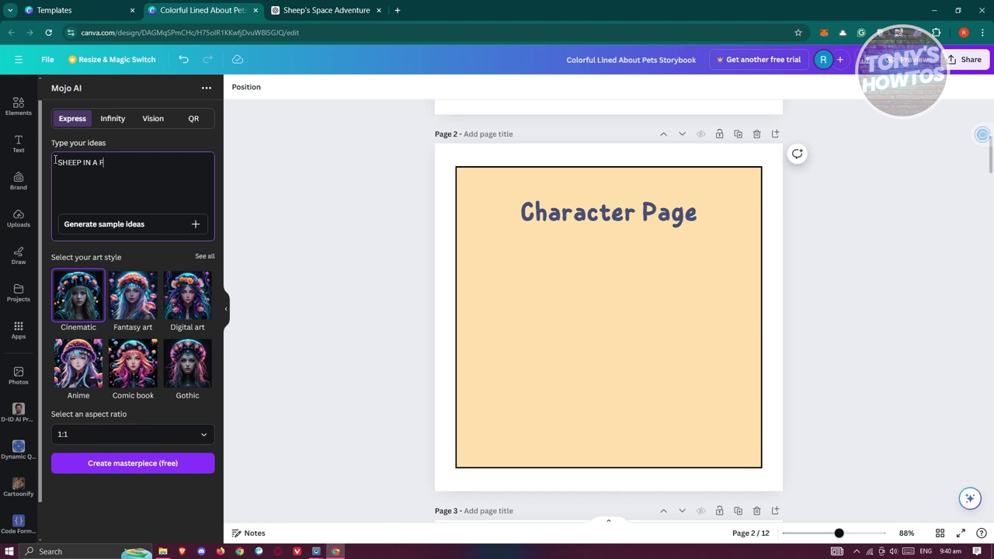
key("BackSpace")
key("BackSpace")
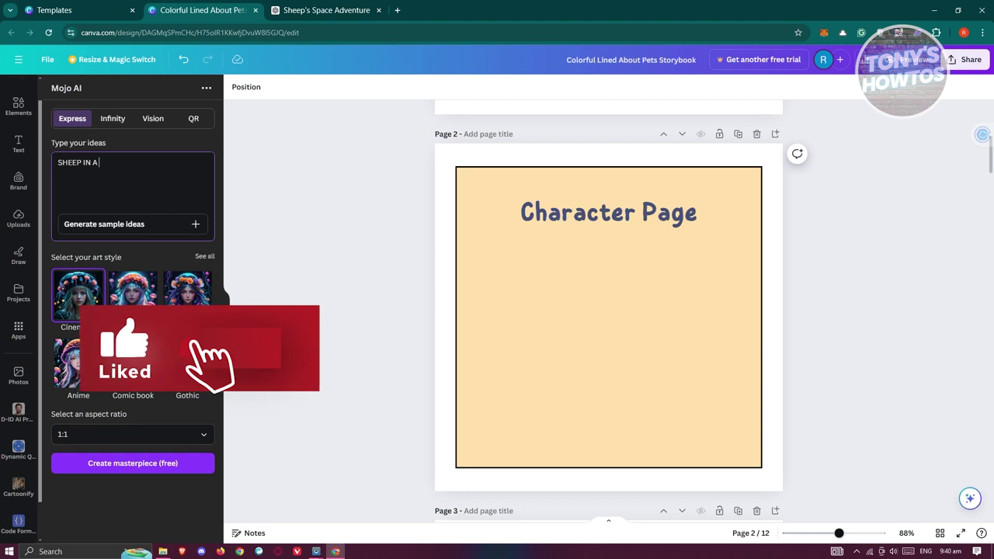
type("CARTOON ART STYLE RIDING A SPACESHIP")
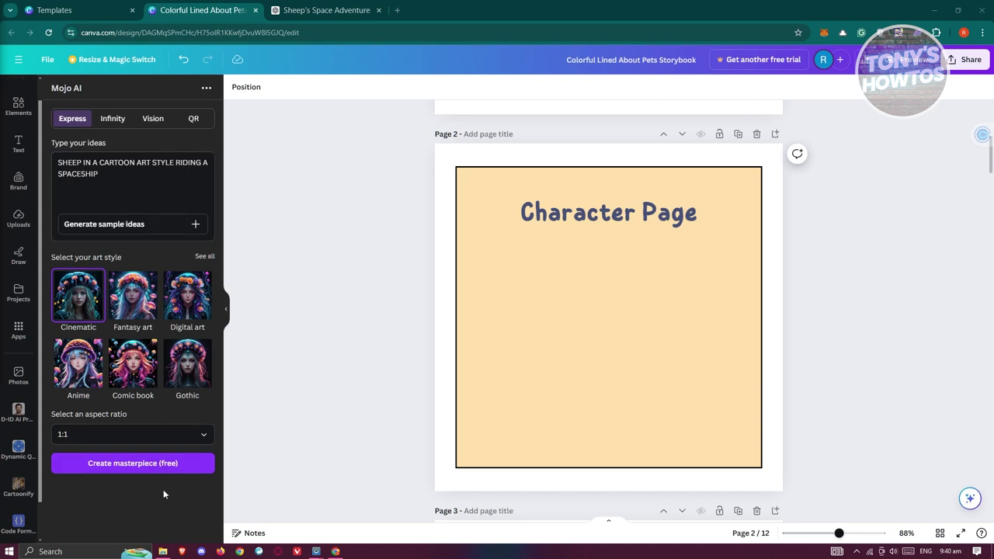
left_click(144, 467)
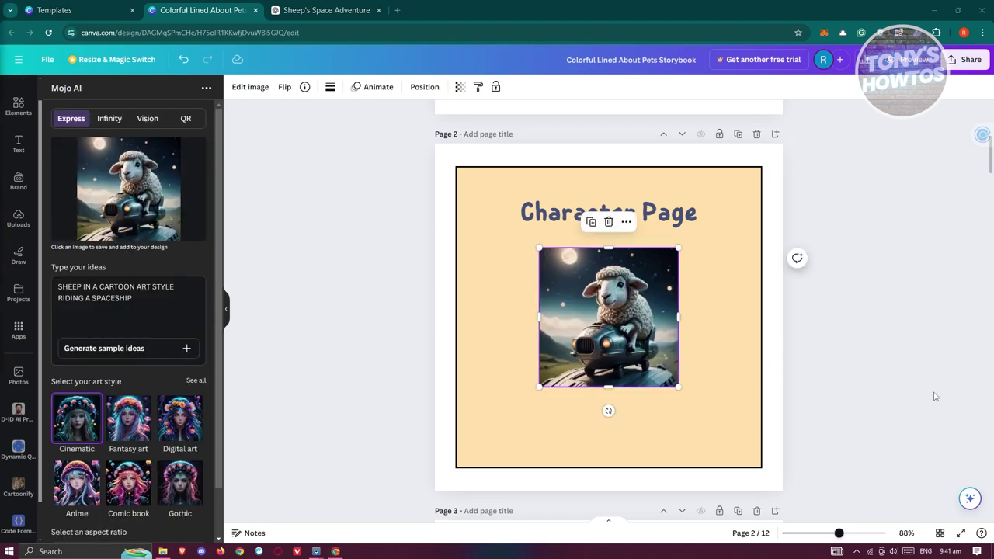
Centre the generated sheep image under the Character Page title and enlarge it.
left_click_drag(632, 315, 655, 318)
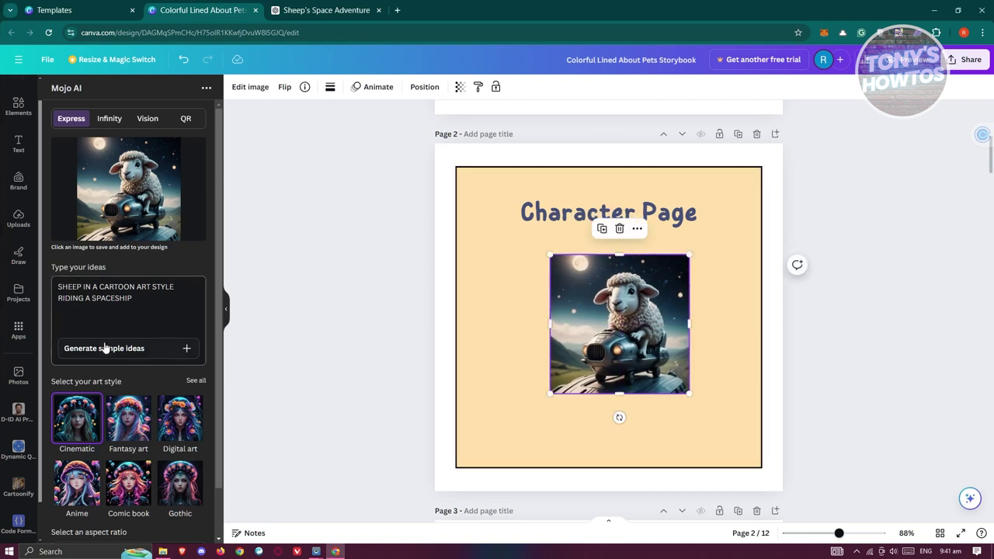
scroll(143, 418, "down", 1)
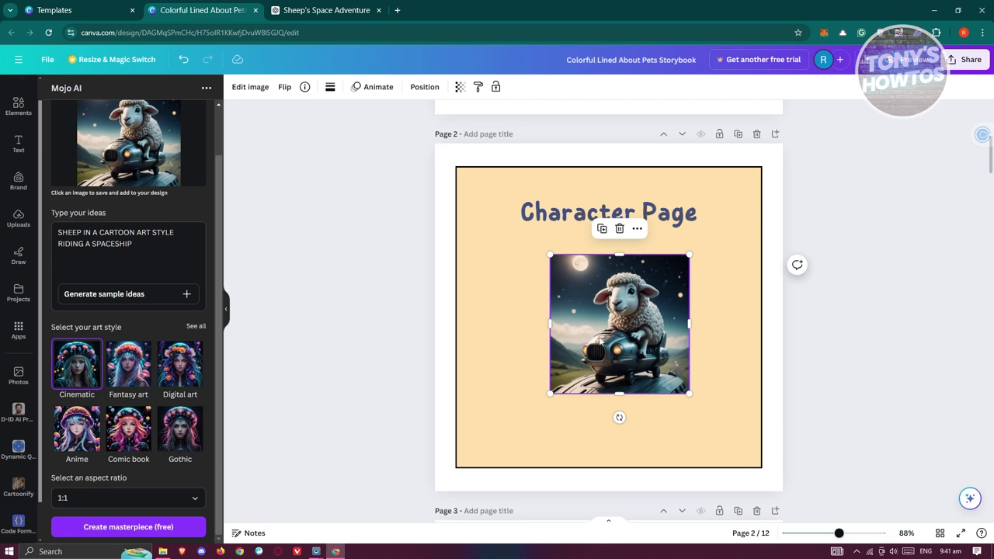
left_click_drag(664, 328, 653, 326)
left_click_drag(679, 394, 697, 413)
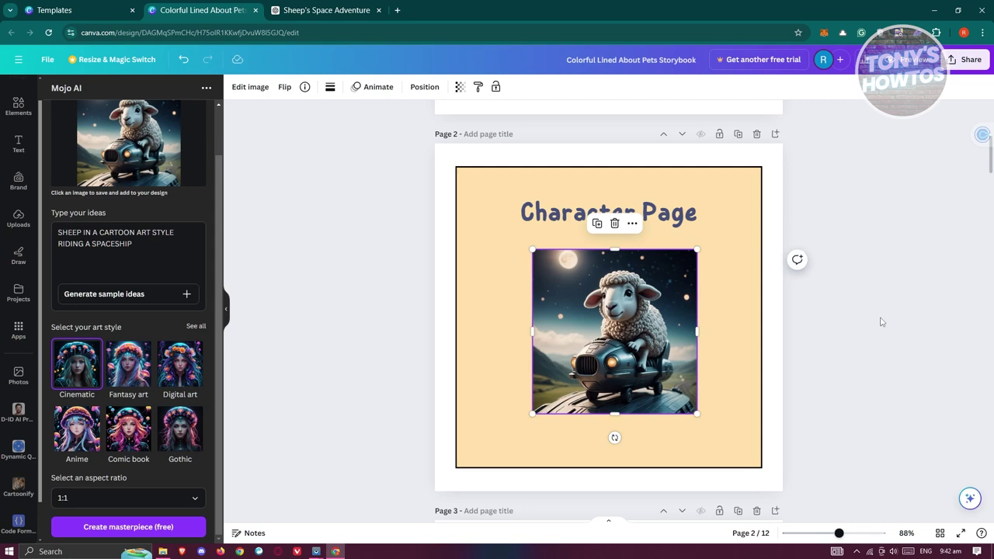
scroll(881, 322, "down", 3)
scroll(855, 322, "down", 3)
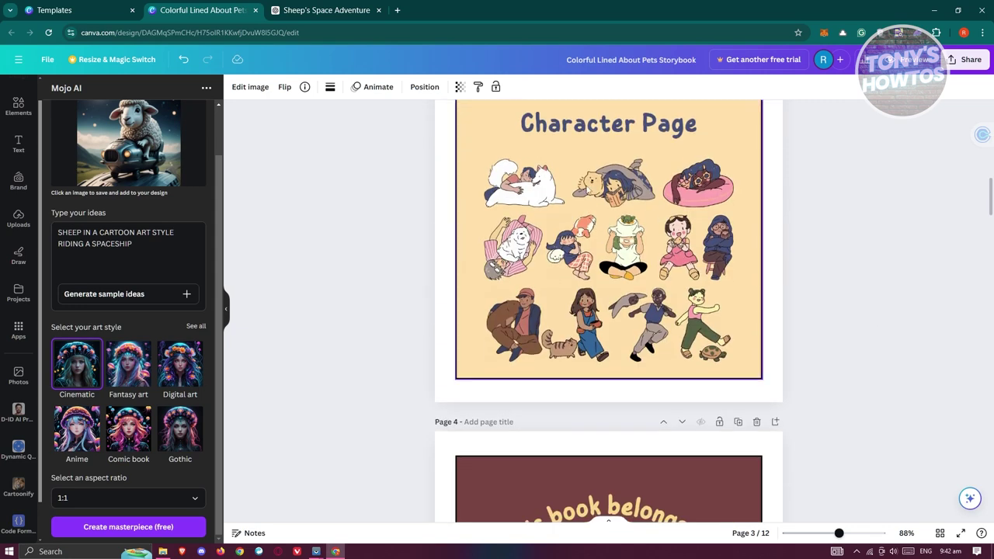
Delete the second Character Page of illustrations.
scroll(877, 288, "up", 2)
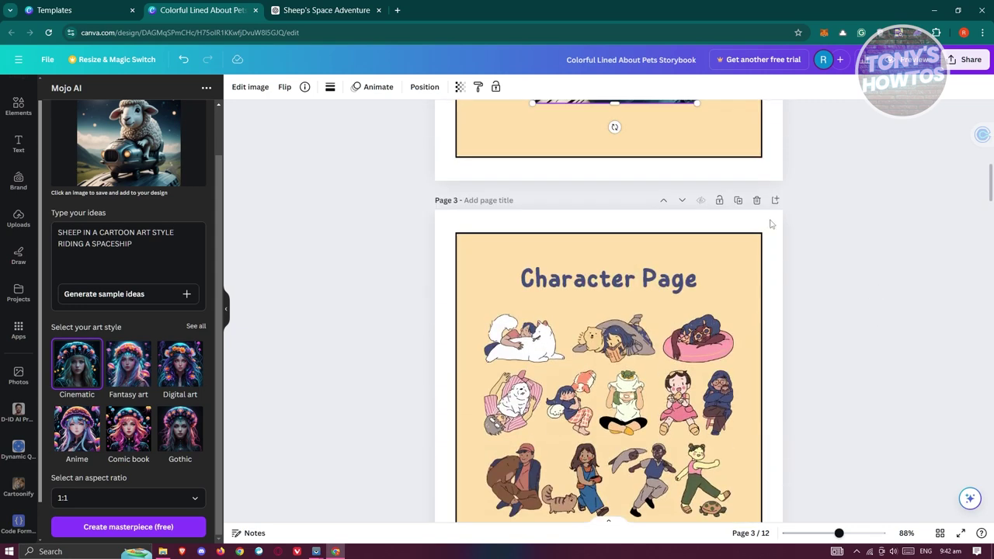
left_click(757, 201)
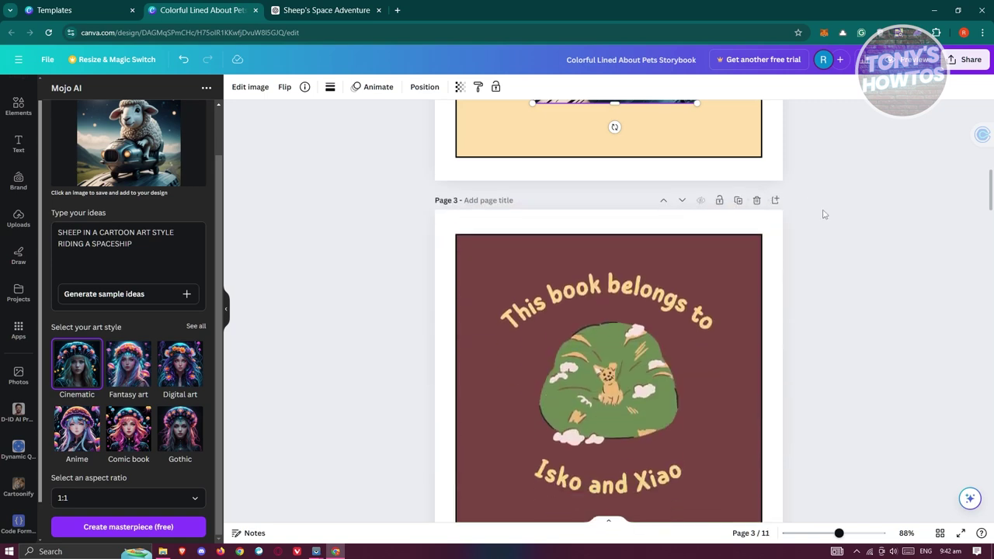
scroll(850, 289, "down", 2)
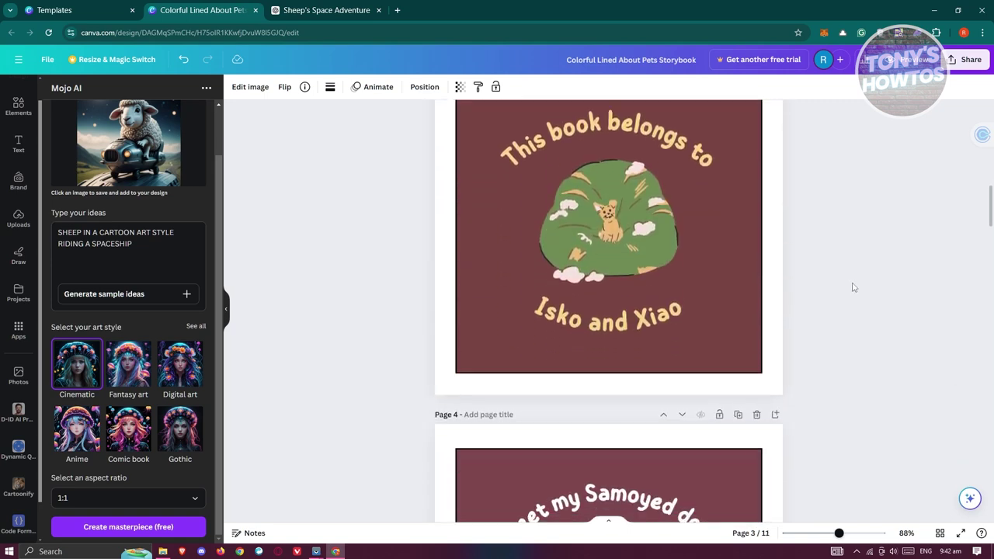
scroll(853, 288, "down", 3)
scroll(854, 287, "down", 4)
scroll(850, 289, "up", 7)
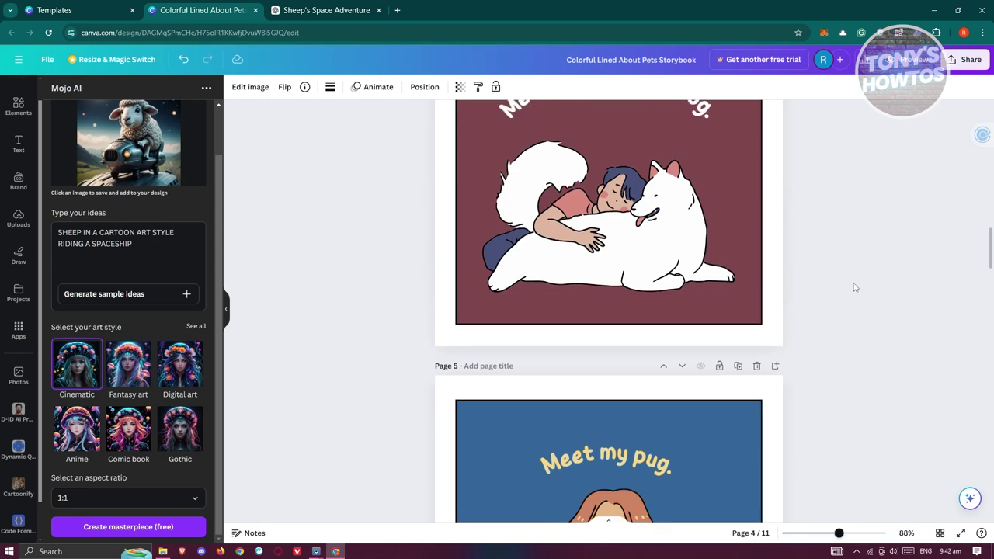
scroll(815, 303, "up", 5)
scroll(774, 355, "down", 3)
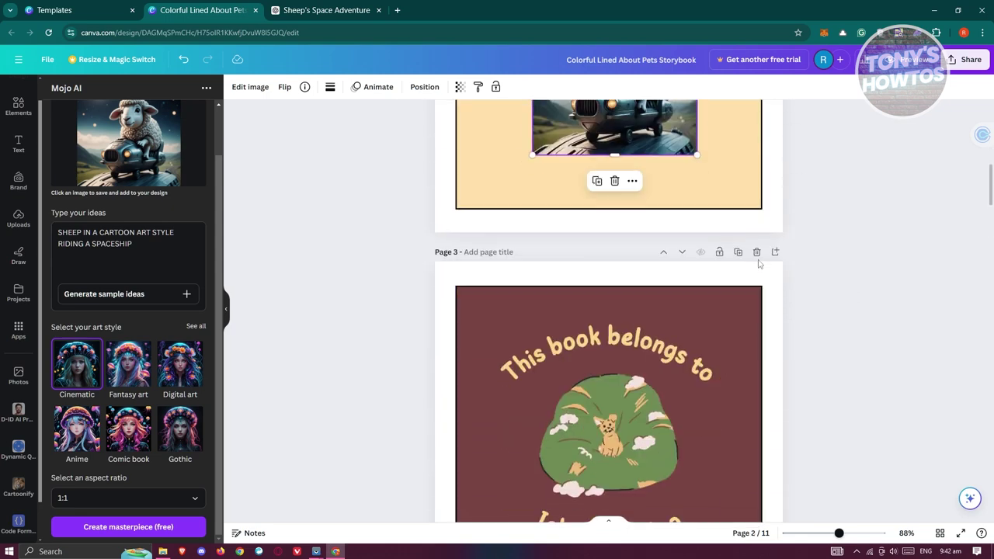
Delete the remaining pages: This book belongs to, Samoyed, pug, chihuahua, hedgehog, bulldog, capybara, hermit crab and lemur.
left_click(758, 254)
left_click(757, 256)
left_click(758, 256)
left_click(758, 256)
left_click(757, 256)
left_click(757, 256)
left_click(758, 256)
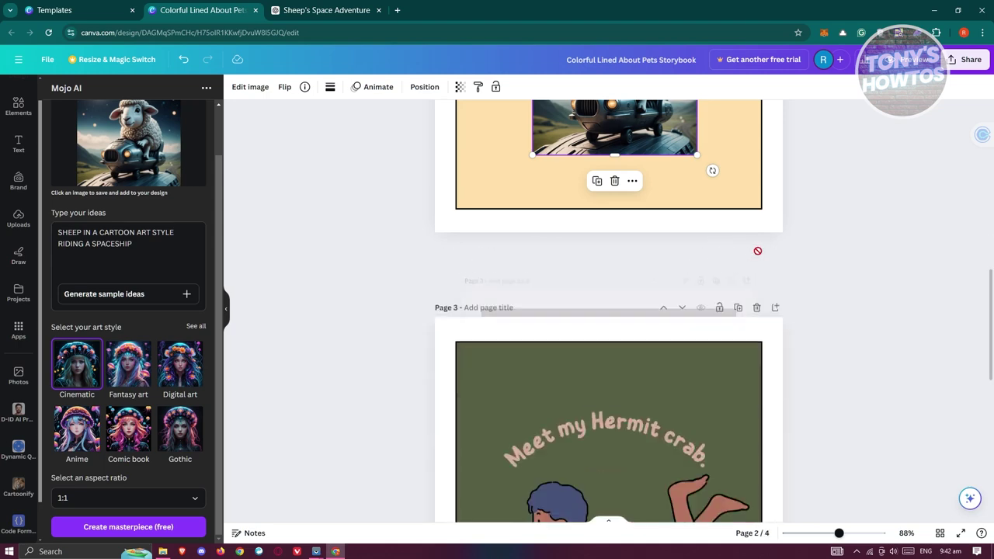
left_click(758, 257)
left_click(757, 257)
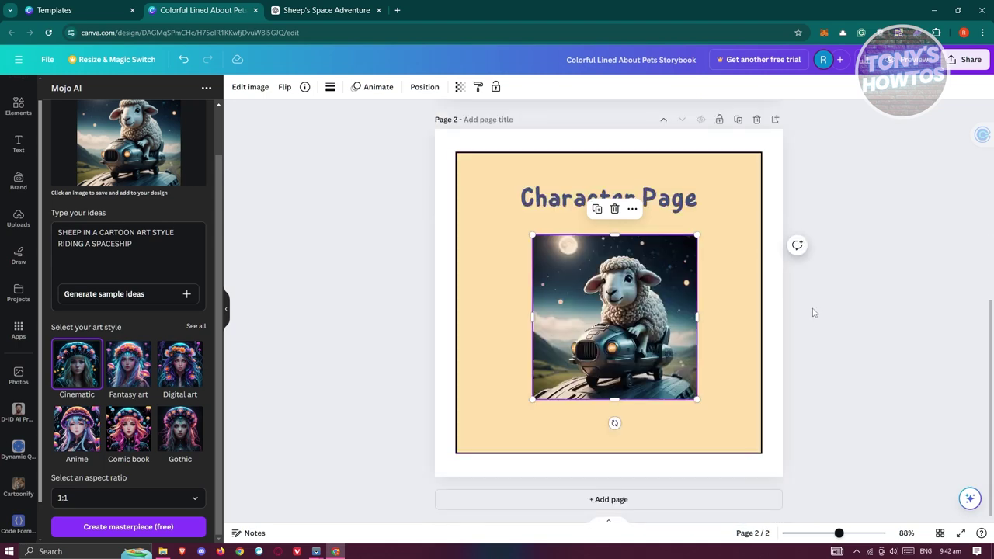
Add a blank third page and clear the ROCKETSHIP element search.
left_click(623, 502)
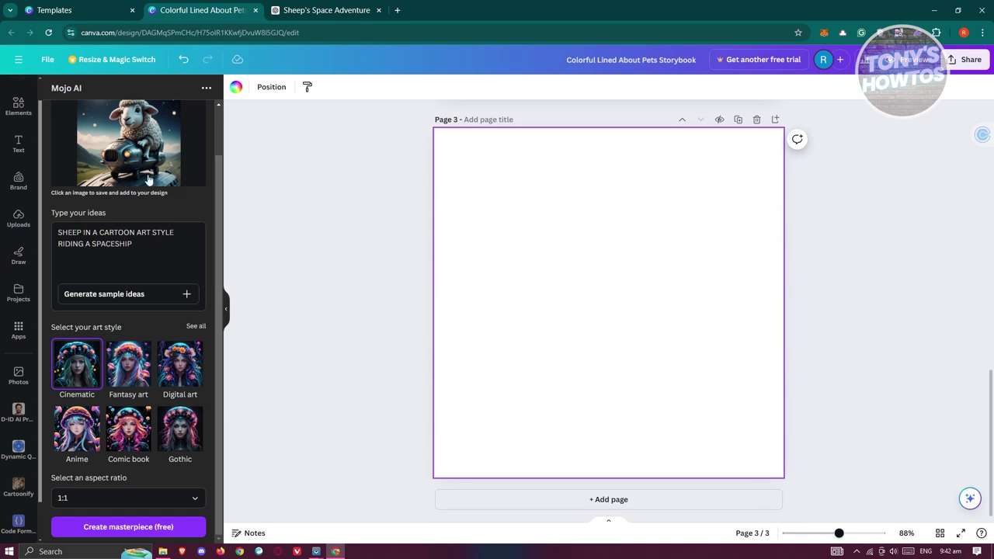
left_click(18, 109)
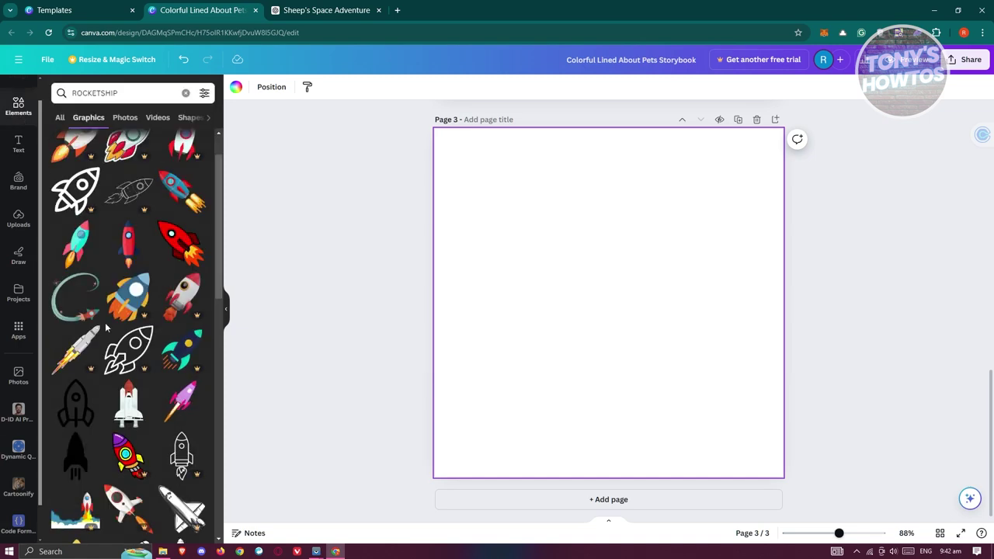
scroll(163, 468, "down", 5)
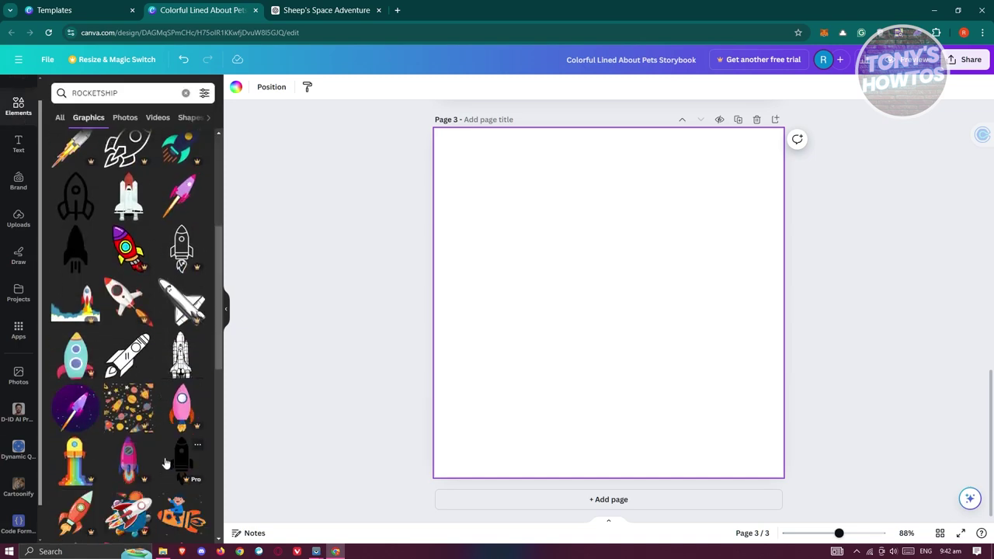
scroll(164, 462, "up", 5)
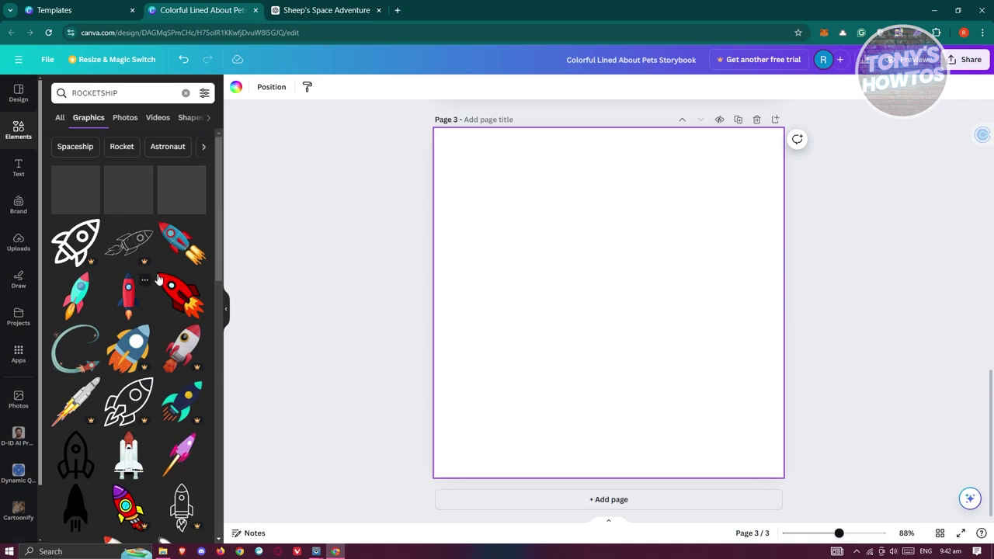
scroll(555, 346, "up", 2)
left_click(18, 129)
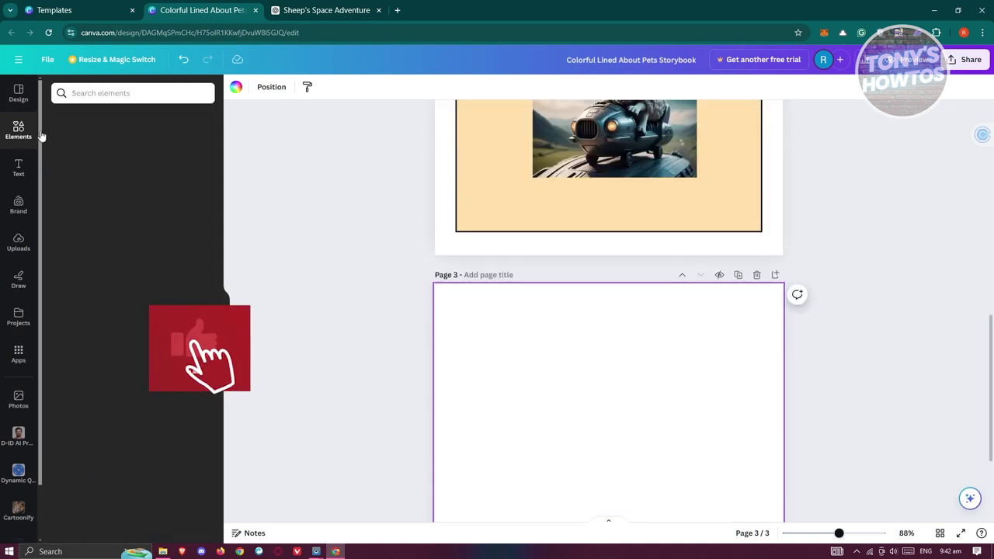
From the full Frames collection, place a Blob frame onto page 3.
scroll(135, 287, "down", 3)
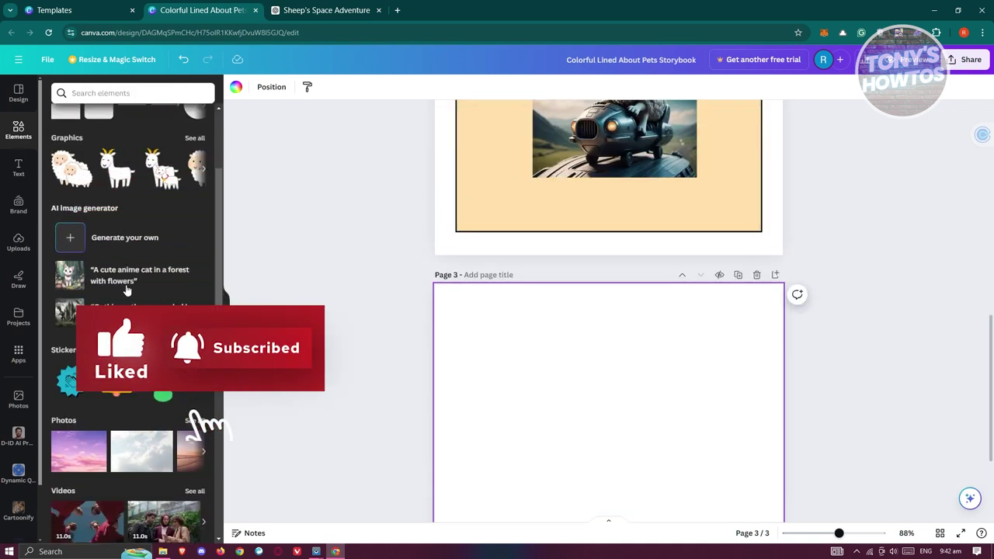
scroll(139, 311, "down", 3)
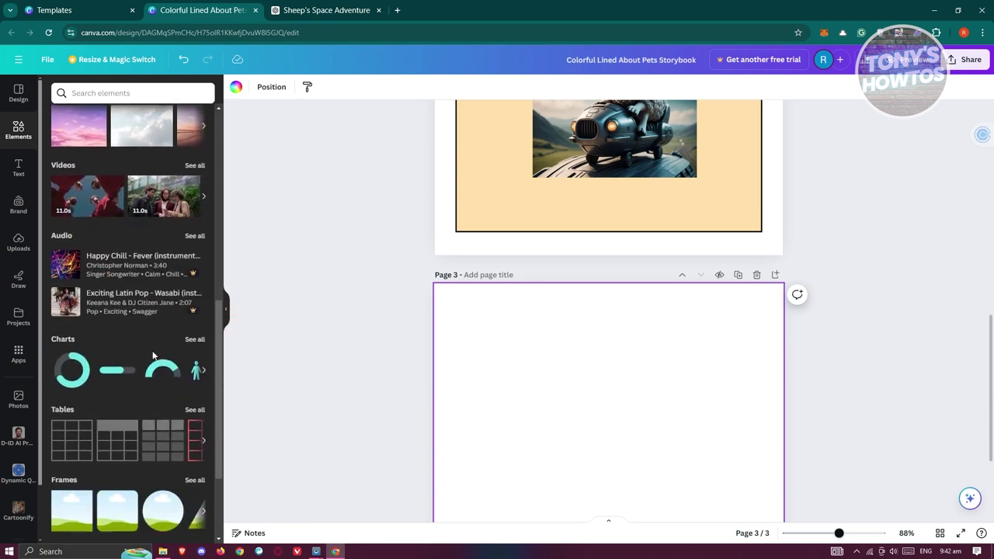
scroll(116, 373, "down", 2)
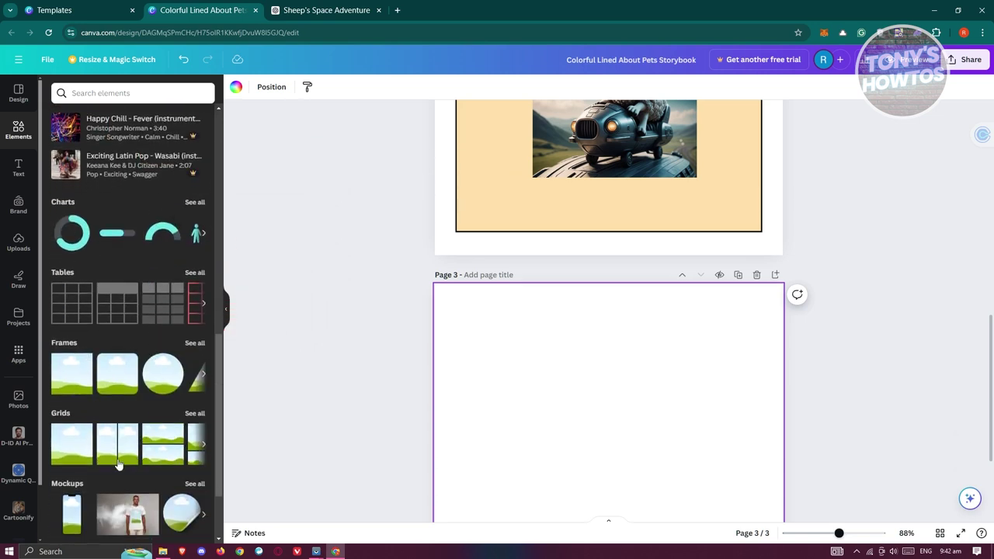
scroll(117, 459, "down", 2)
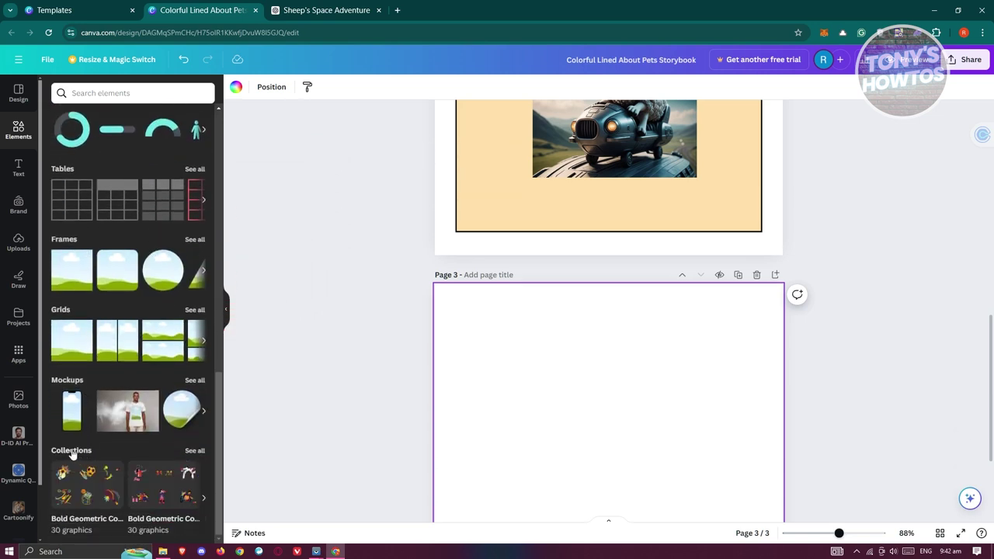
left_click(195, 240)
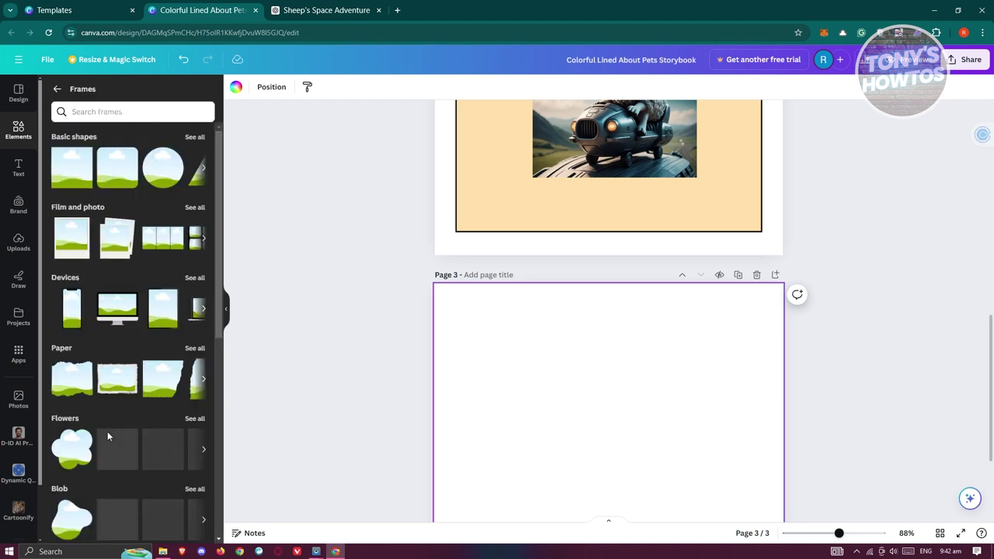
scroll(108, 433, "down", 1)
scroll(108, 433, "down", 2)
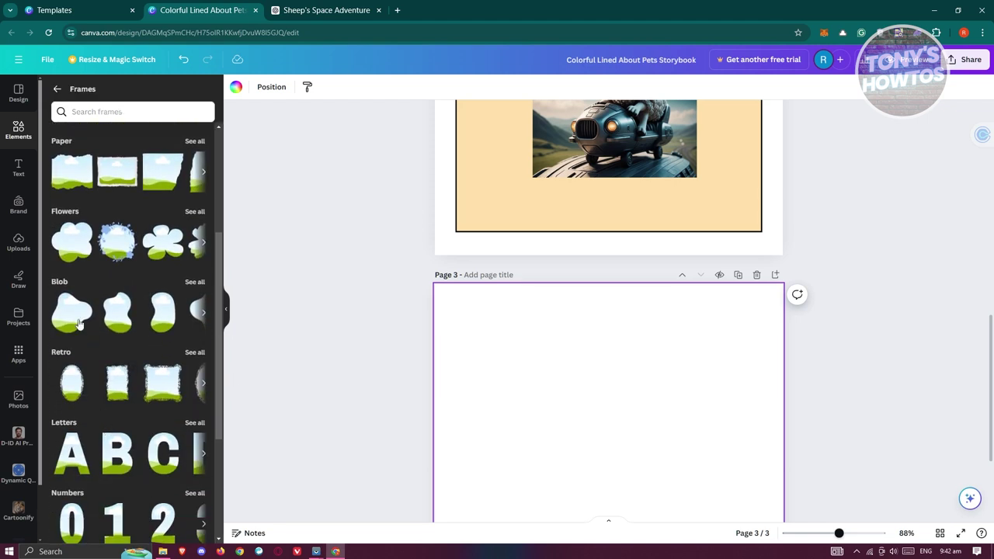
left_click_drag(132, 328, 540, 353)
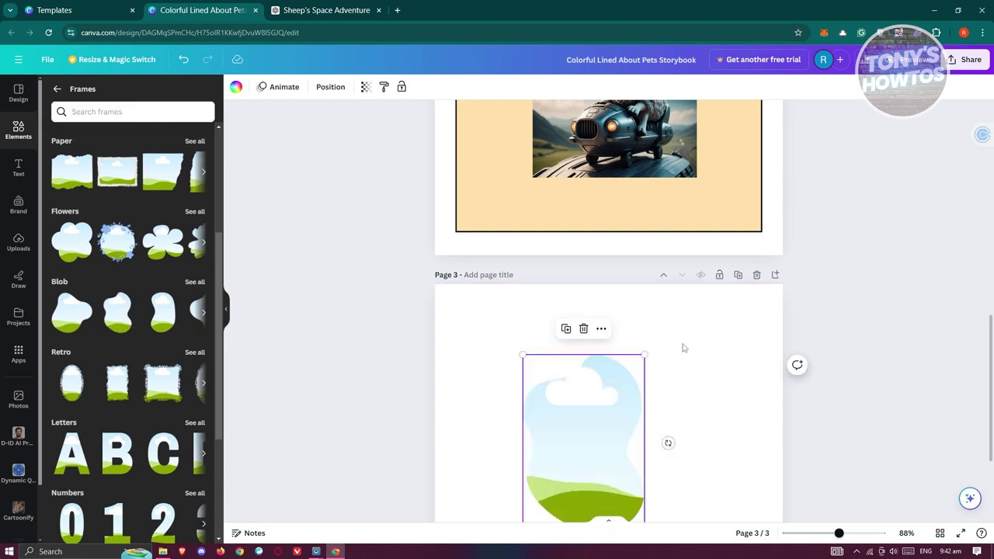
Resize the blob frame and position it on the right side of page 3.
left_click_drag(644, 374, 756, 442)
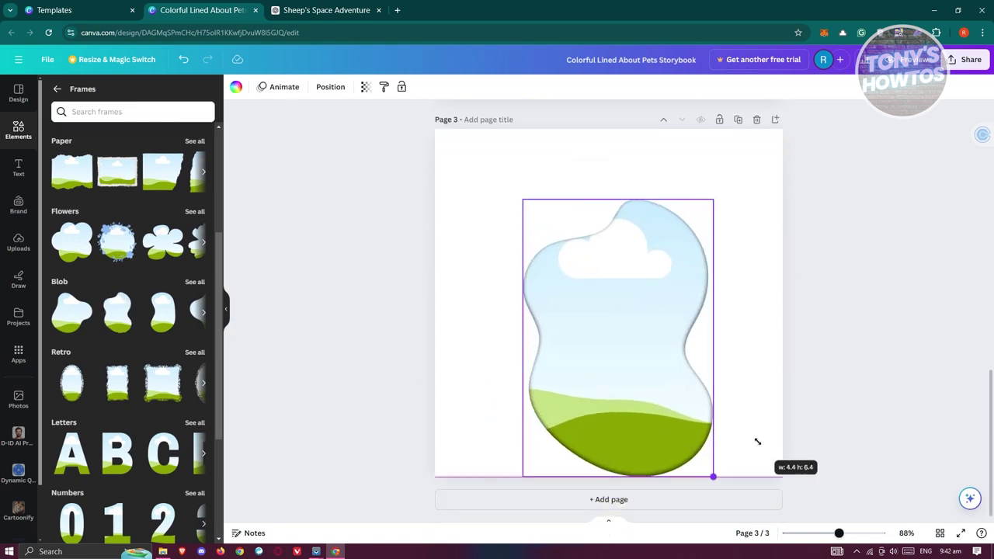
left_click_drag(666, 424, 655, 392)
left_click_drag(658, 391, 658, 391)
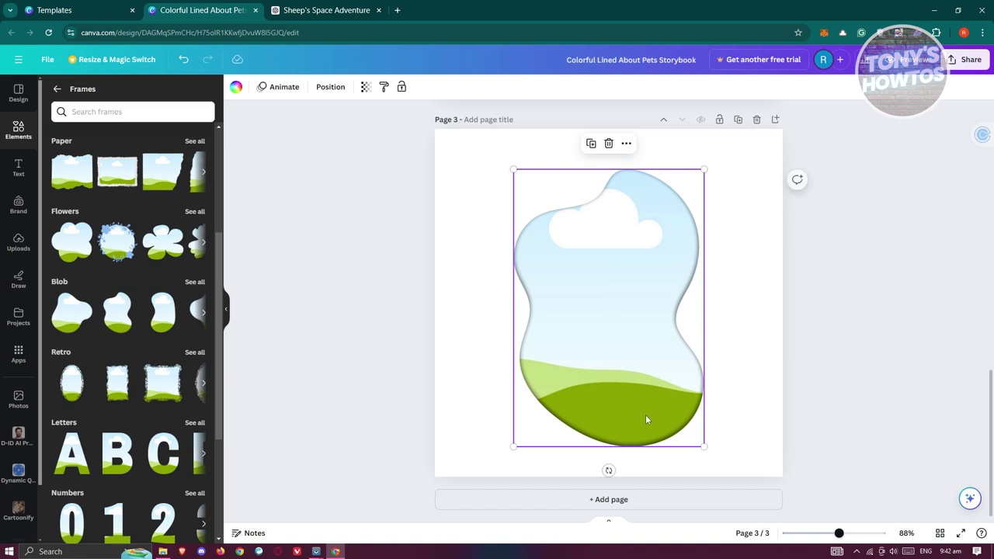
left_click_drag(613, 280, 659, 275)
left_click_drag(745, 166, 723, 204)
left_click_drag(671, 303, 697, 297)
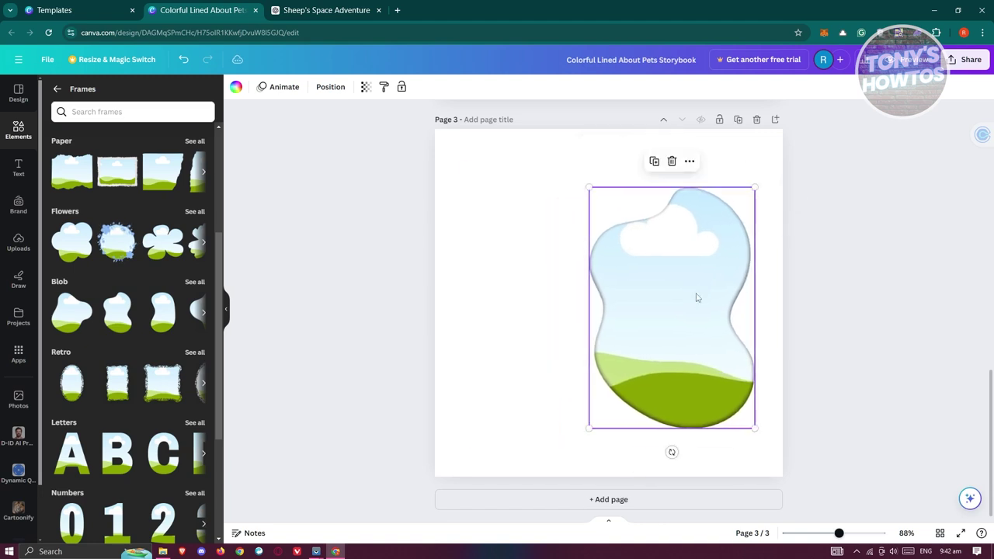
left_click_drag(752, 186, 738, 211)
left_click_drag(681, 318, 697, 303)
In the ChatGPT sheep story chat, select the story's first paragraph.
left_click(320, 10)
left_click_drag(691, 108, 544, 76)
left_click_drag(480, 156, 383, 120)
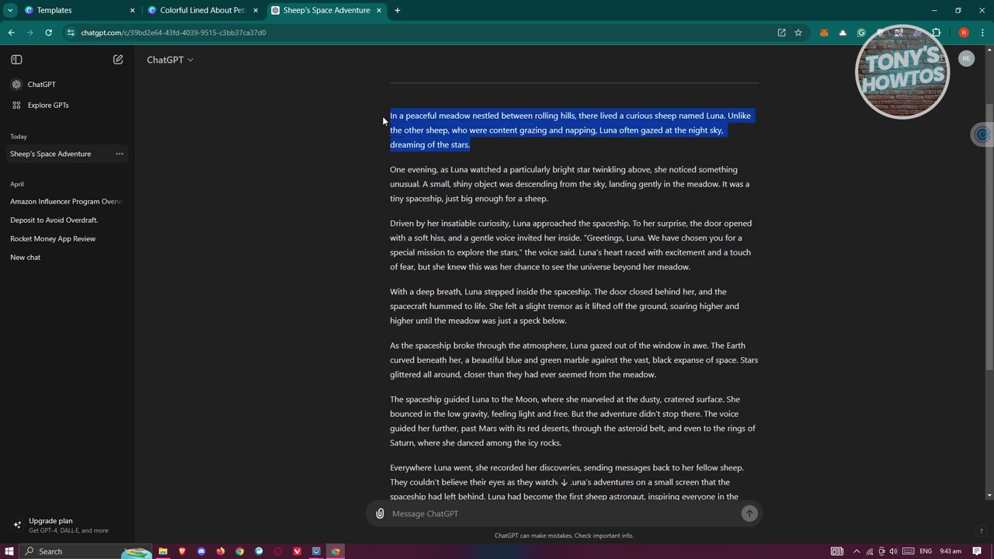
Add a body text box to page 3 and paste the story's opening paragraph.
left_click(220, 10)
left_click(474, 225)
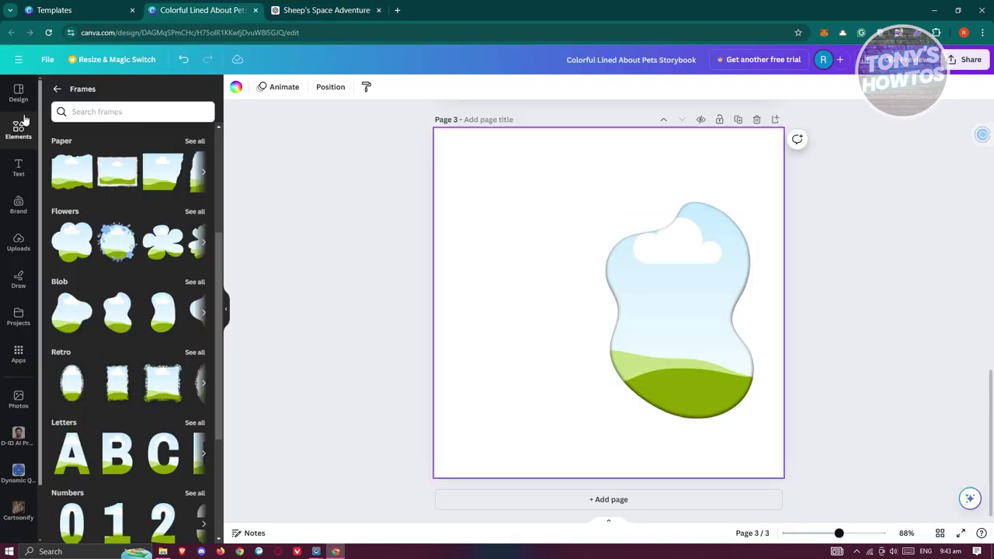
left_click(20, 165)
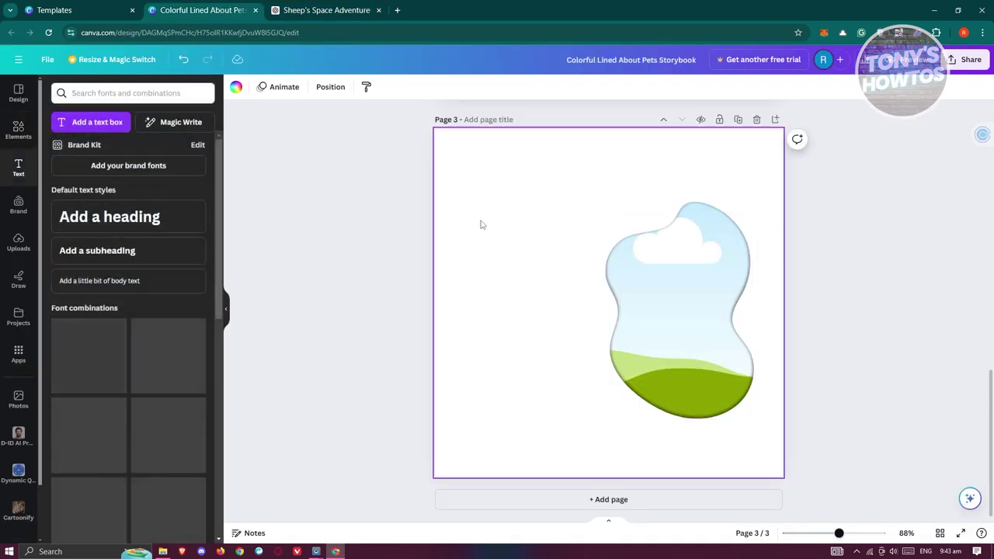
left_click(93, 282)
type("Sure, here's a short story about a sheep going to space: In a peaceful meadow nestled between rolling hills, there lived a curious sheep named Luna. Unlike the other sheep, who were content grazing and napping, Luna often gazed at the night sky, dreaming of the stars.")
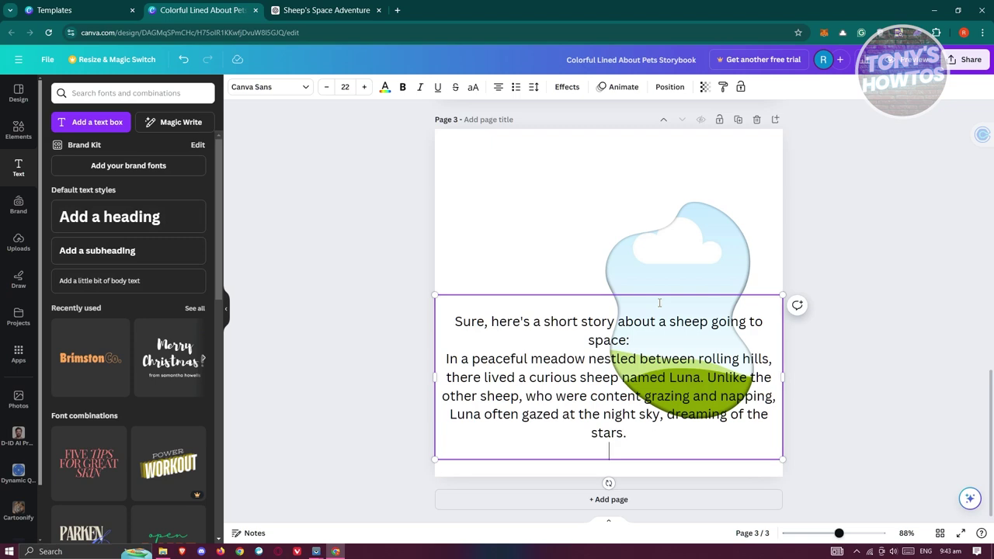
Reduce the story text to size 15, narrow its box and left-align it.
key("ctrl+a")
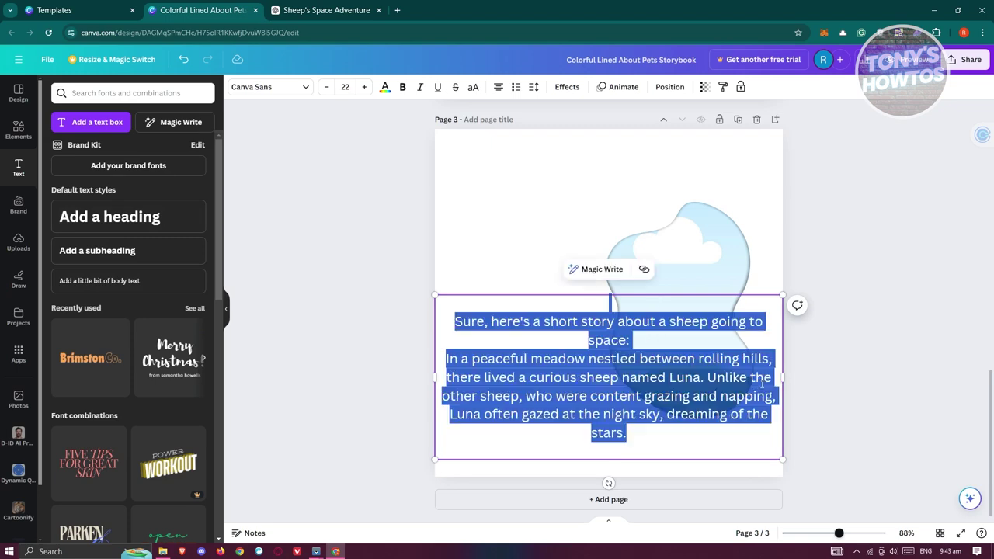
left_click(327, 88)
left_click(328, 87)
left_click(327, 88)
left_click(328, 89)
left_click(329, 90)
left_click(329, 90)
left_click(328, 88)
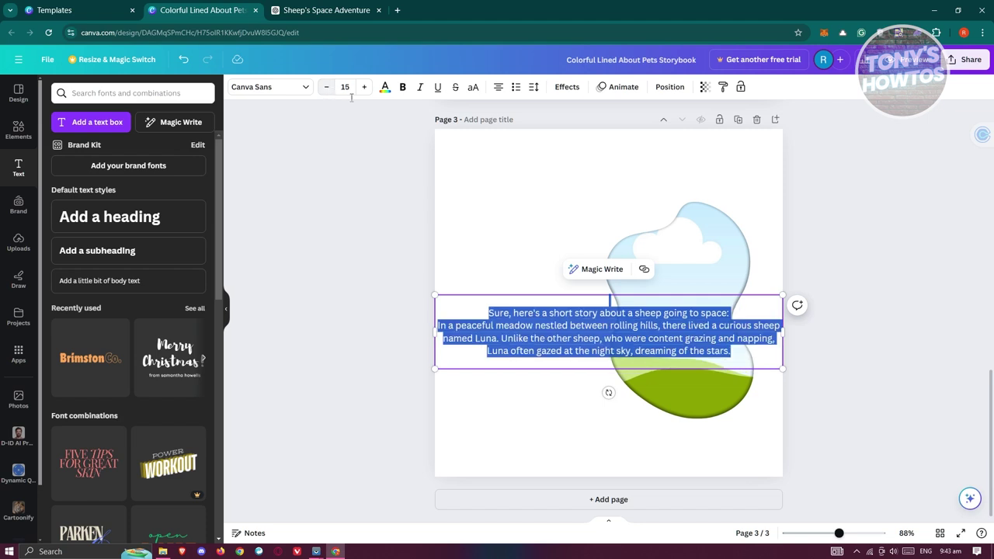
left_click_drag(784, 331, 617, 317)
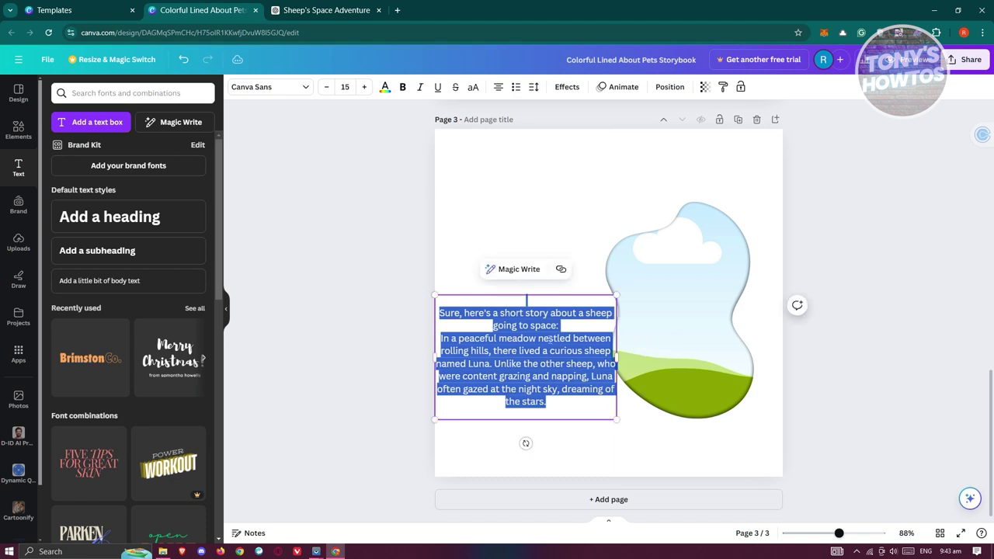
left_click(498, 87)
Move the story text box to page 3's top-left, beside the blob frame.
key("Escape")
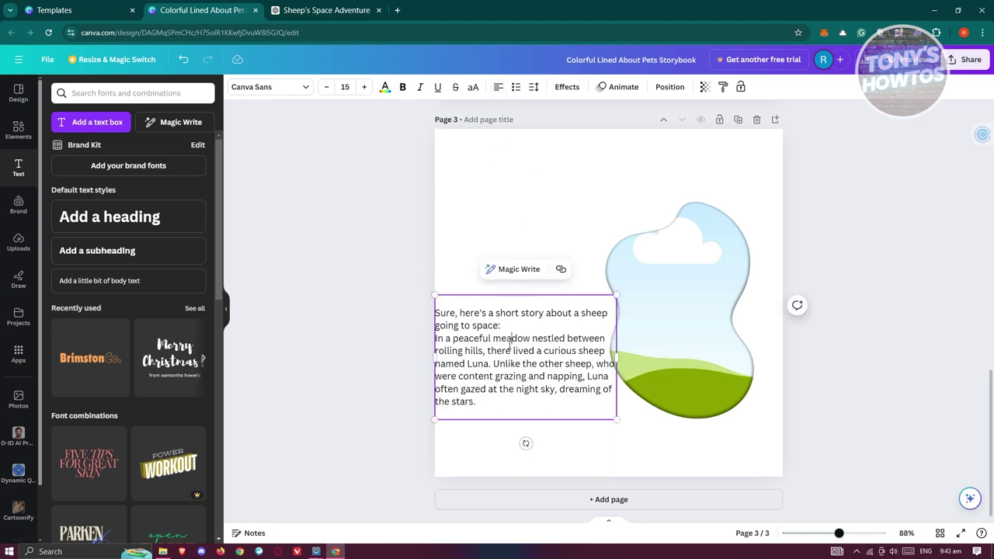
left_click(294, 272)
left_click_drag(520, 359, 535, 207)
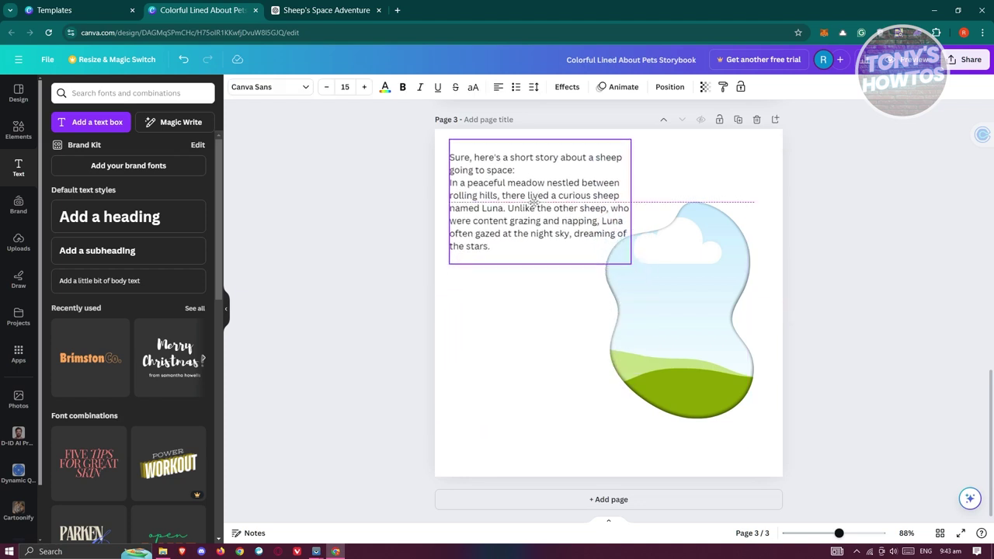
left_click_drag(631, 208, 599, 212)
left_click_drag(505, 218, 517, 249)
left_click_drag(648, 298, 657, 288)
left_click_drag(562, 269, 563, 226)
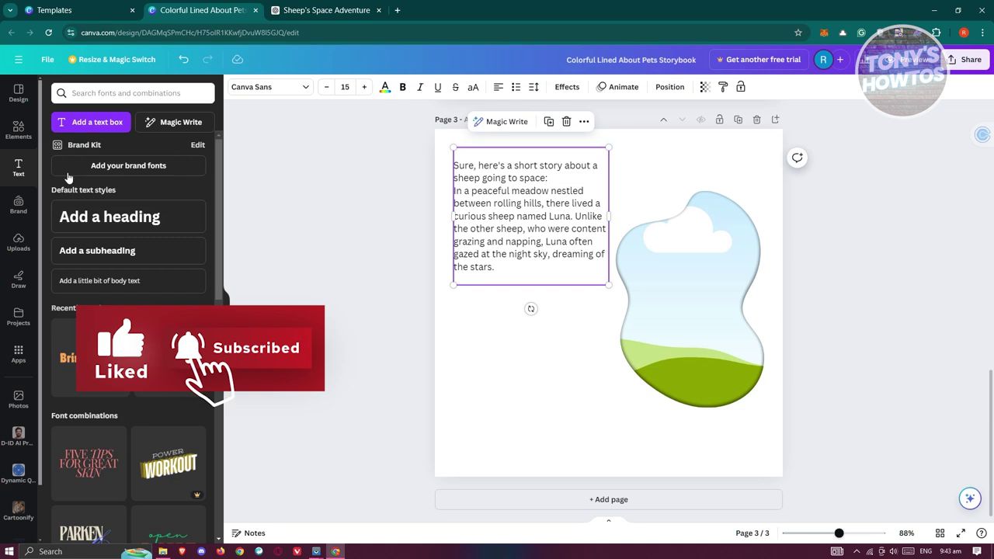
left_click(19, 130)
Place the sheep sticker from recently used elements below the story text.
scroll(87, 223, "up", 5)
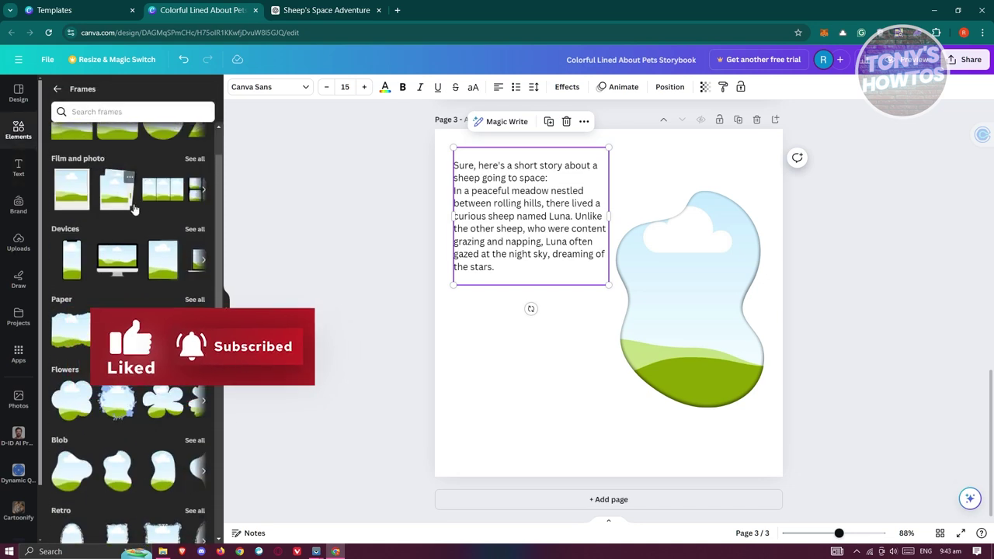
left_click(57, 88)
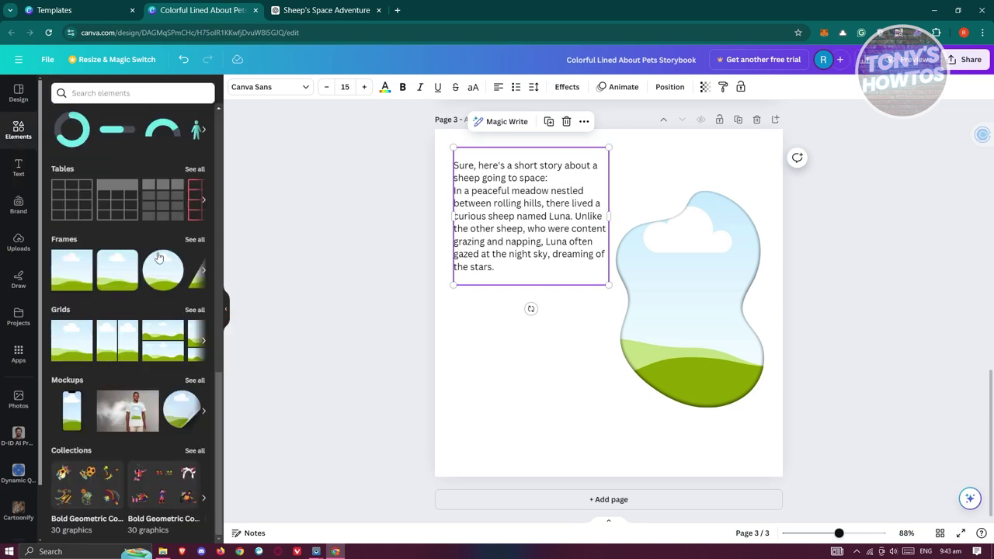
scroll(137, 503, "up", 2)
scroll(137, 503, "up", 5)
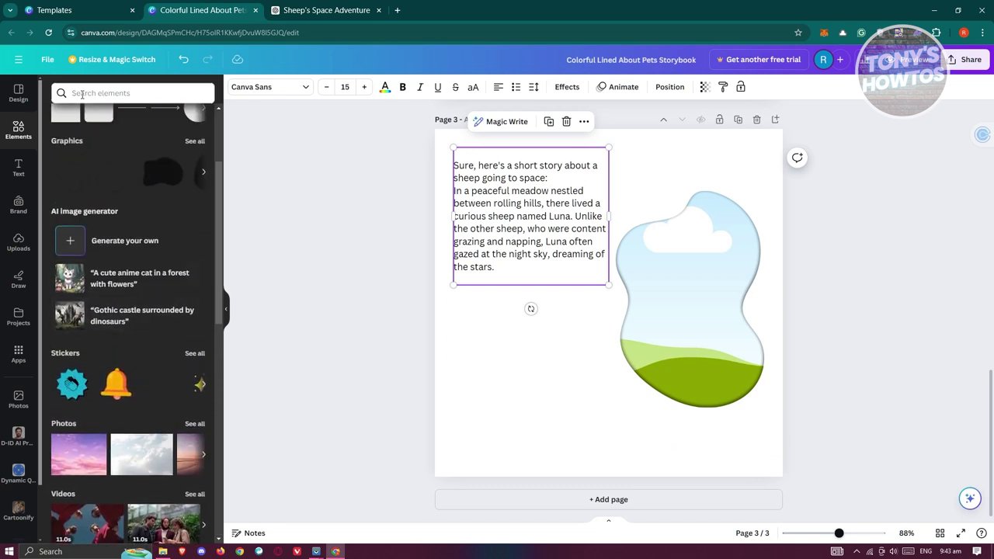
scroll(154, 267, "up", 2)
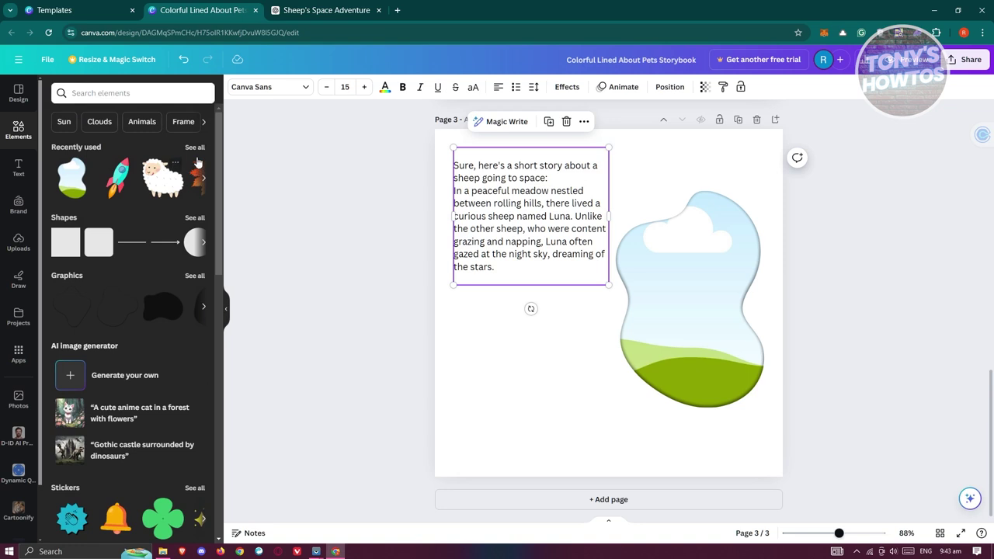
left_click(193, 147)
left_click_drag(187, 146, 544, 362)
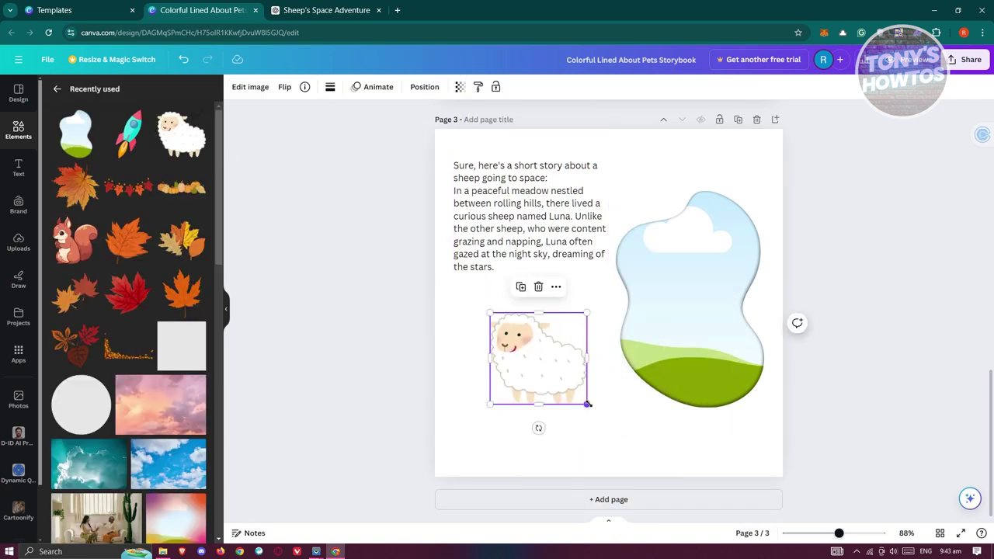
Resize and align the sheep under the text, and nudge the story text box slightly.
left_click_drag(588, 404, 657, 468)
left_click_drag(605, 422, 574, 396)
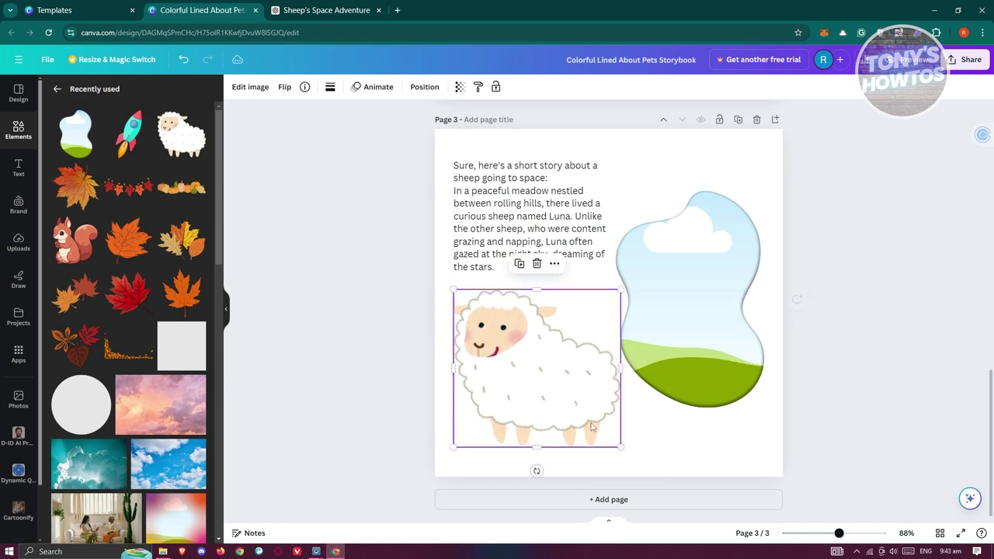
left_click_drag(622, 446, 592, 417)
left_click_drag(531, 358, 540, 362)
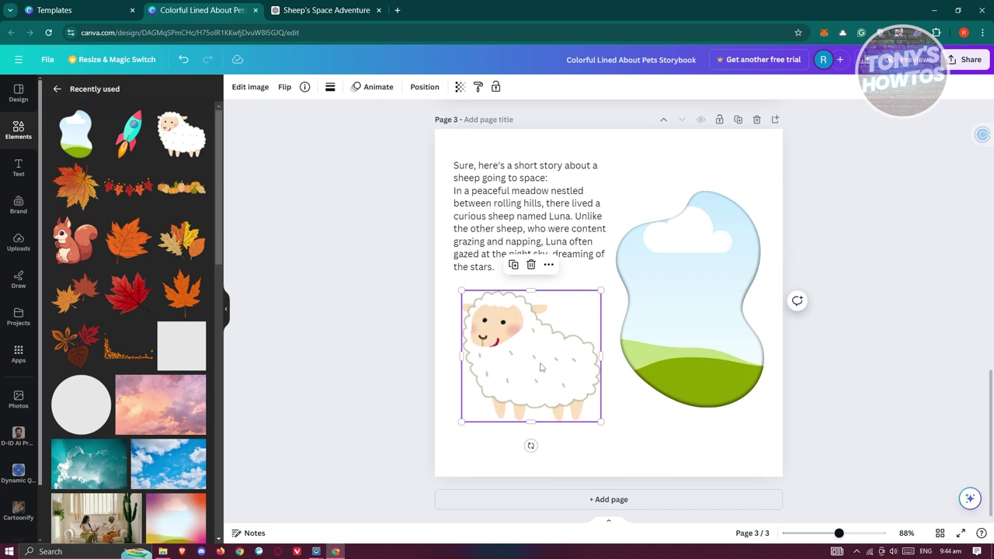
left_click_drag(536, 206, 544, 211)
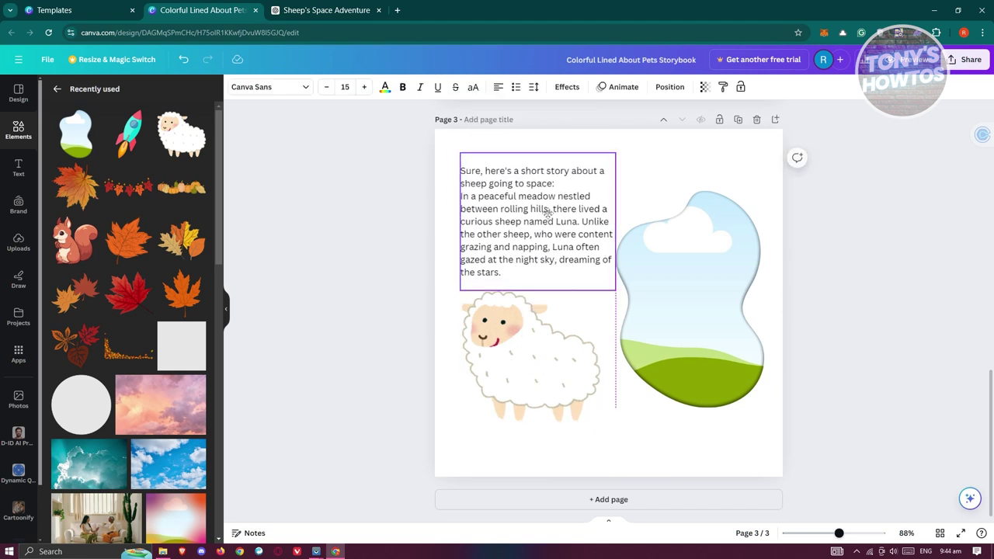
Change the page 3 story text to the Helvetica World font and shift its box slightly.
left_click(546, 217)
key("ctrl+a")
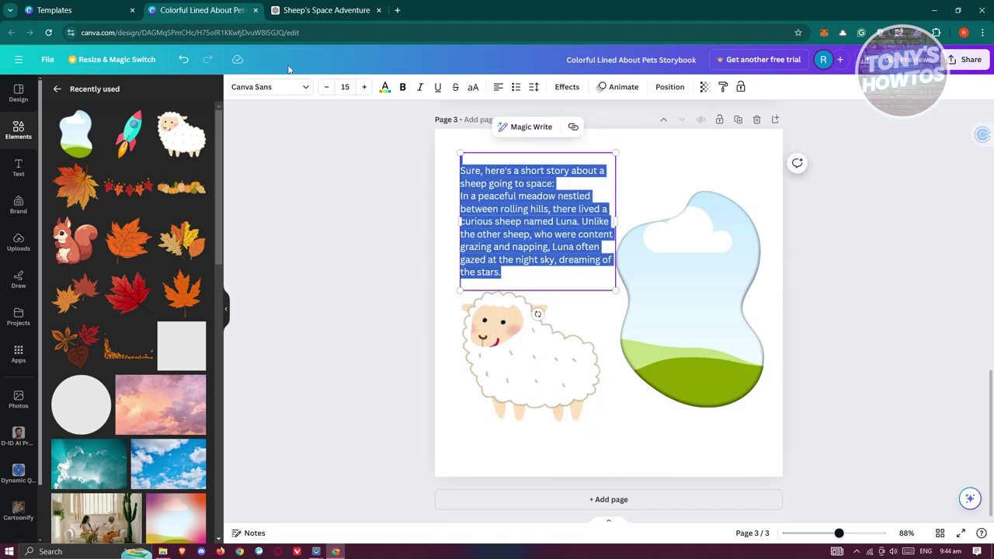
left_click(280, 88)
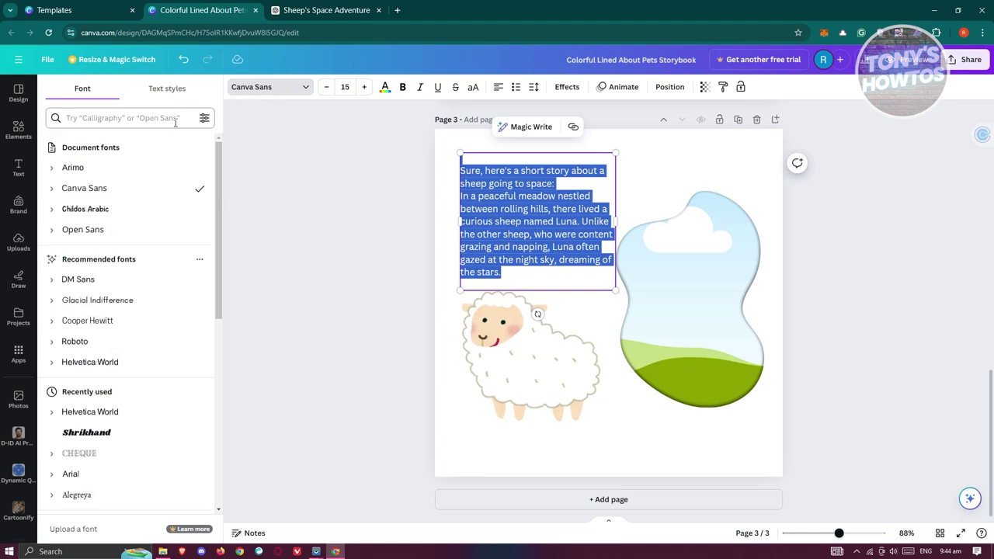
scroll(109, 438, "down", 3)
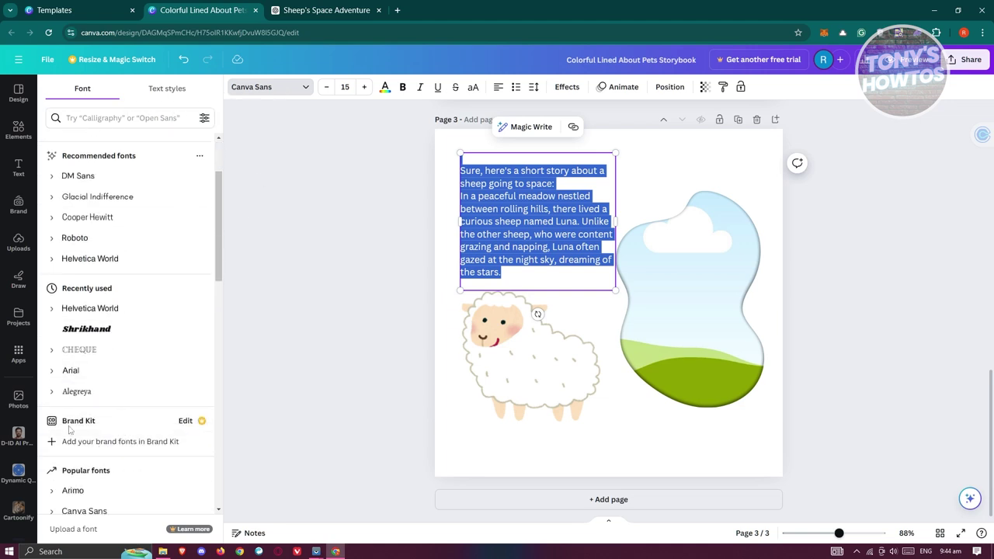
left_click(125, 308)
left_click(881, 282)
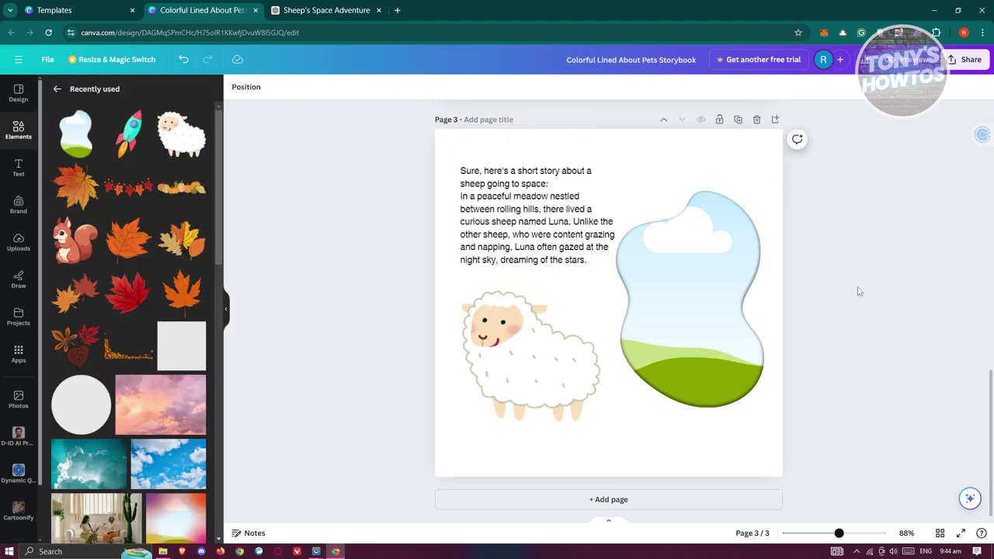
left_click_drag(551, 206, 550, 210)
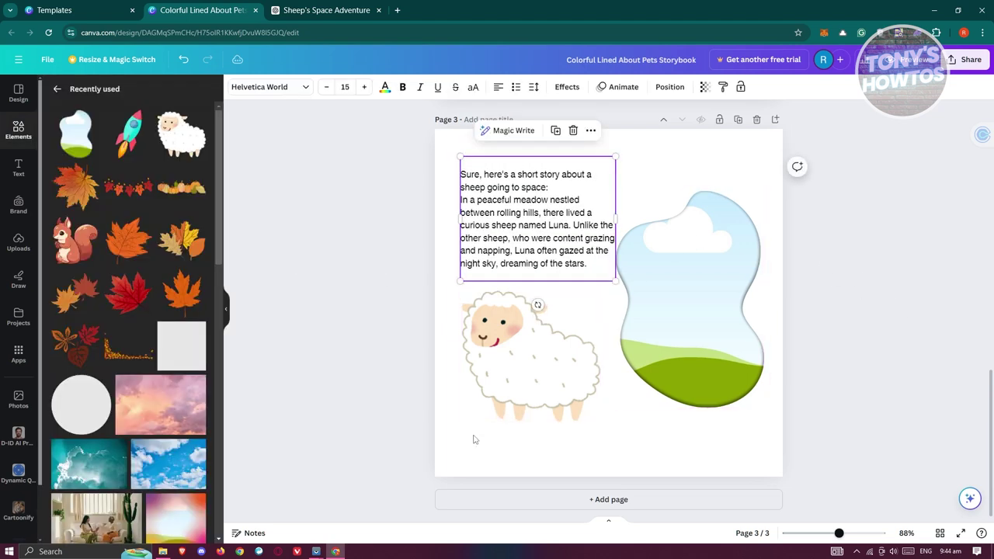
left_click(459, 465)
left_click(236, 86)
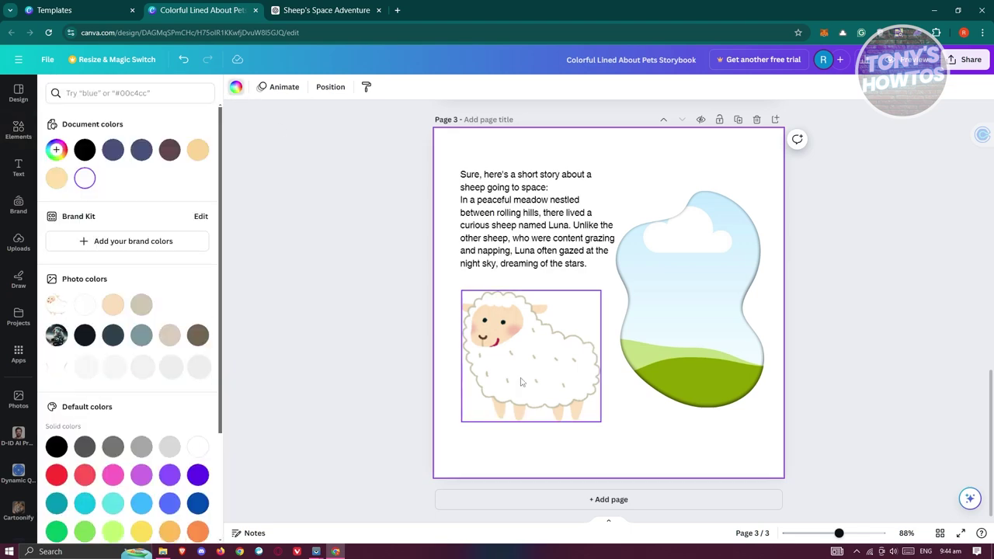
Give page 3 a dark blue-grey background and recolour all the story text white.
left_click(113, 147)
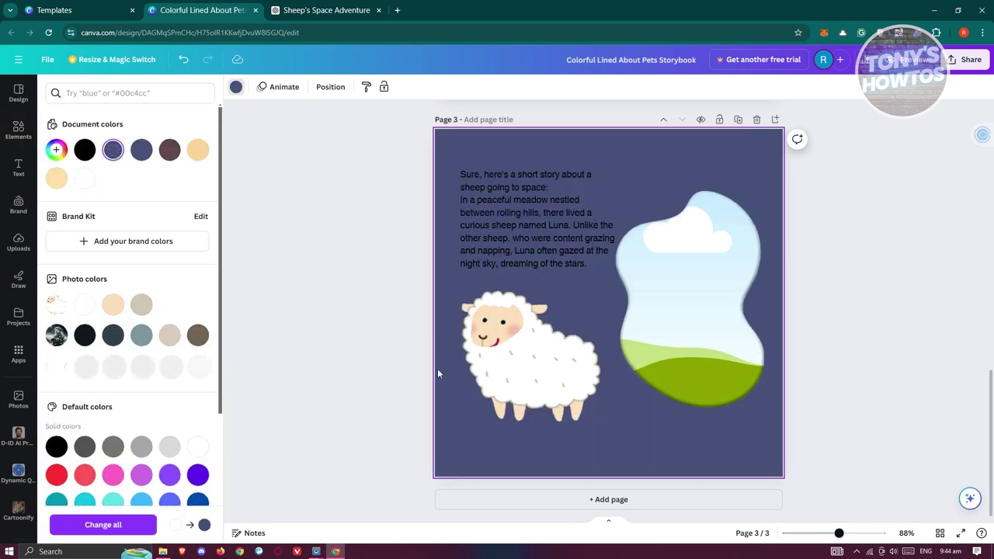
left_click(522, 244)
double_click(528, 226)
key("ctrl+a")
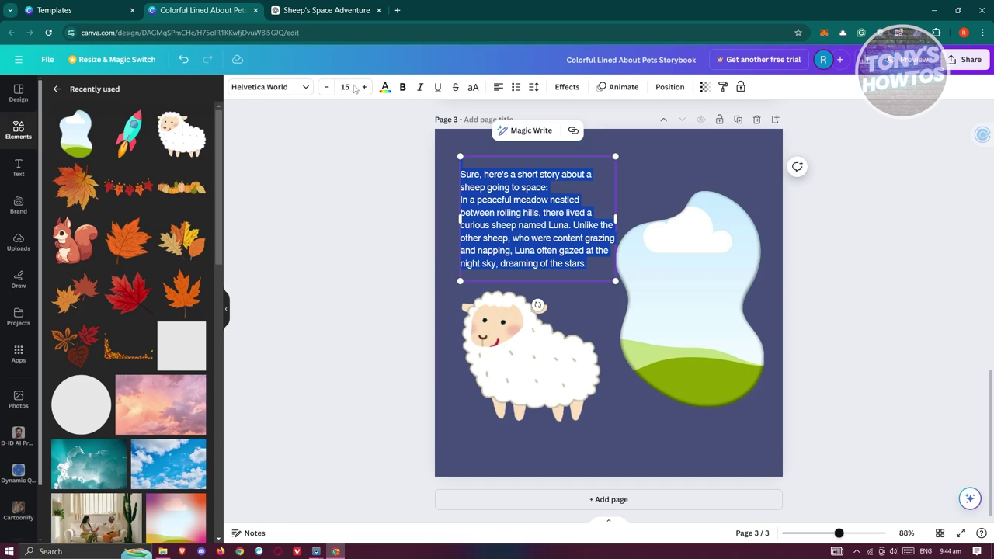
left_click(385, 89)
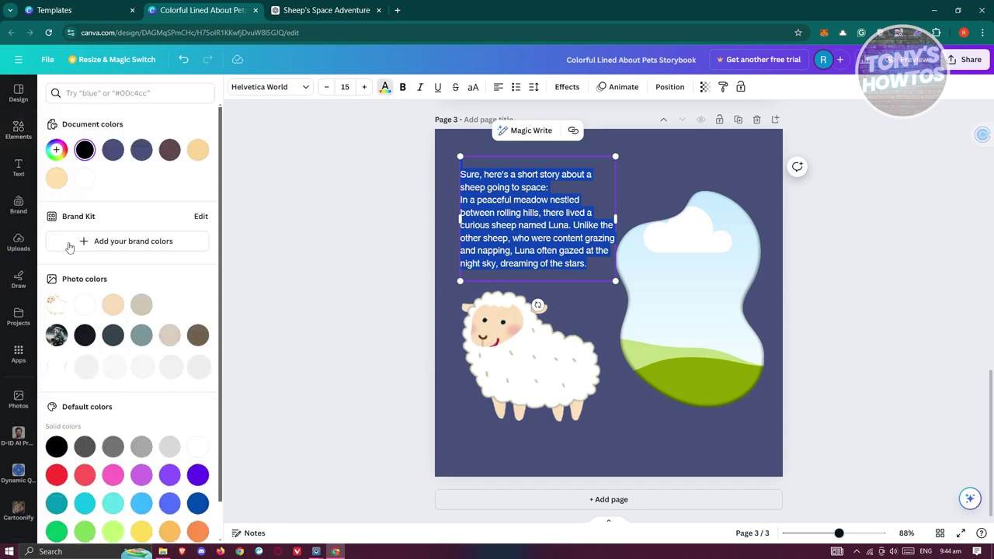
left_click(85, 178)
left_click(376, 310)
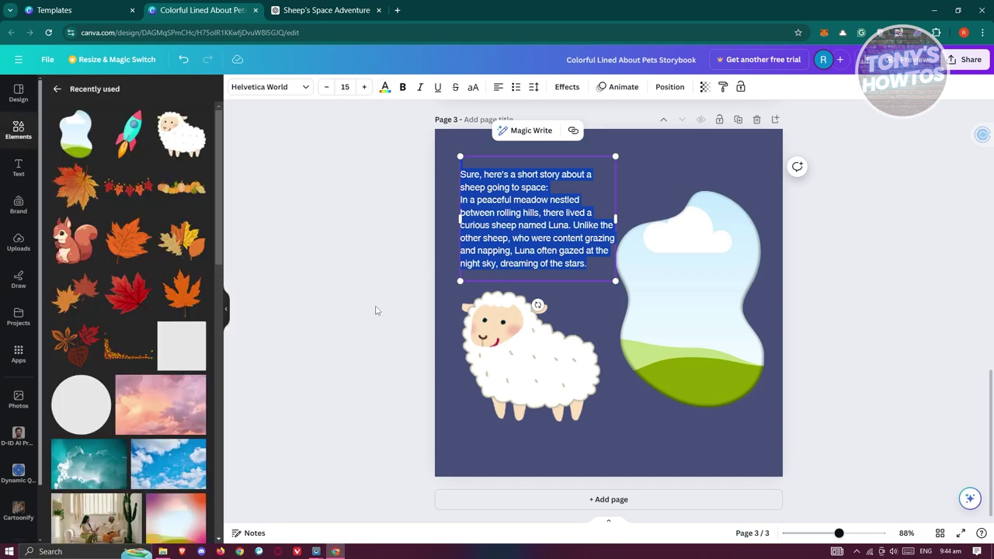
left_click(867, 275)
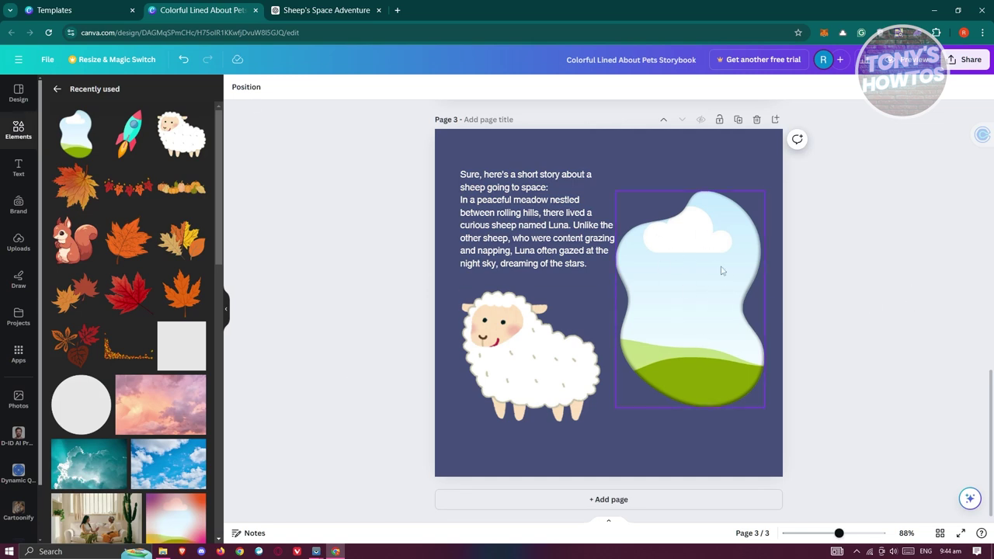
In Mojo AI, replace the sample prompt with 'NIGHT SKY WITH A FLYING ROCKET' and generate it.
scroll(20, 459, "down", 2)
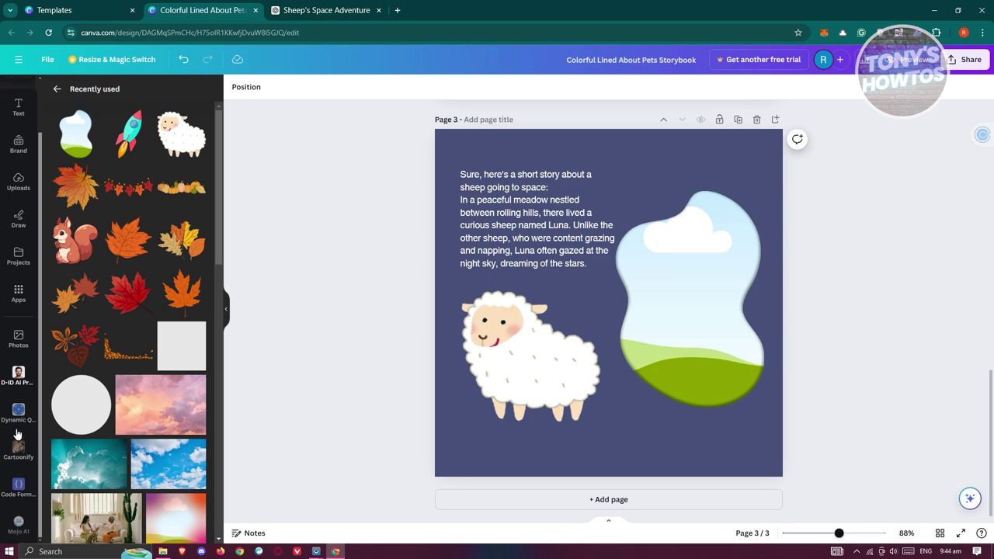
left_click(19, 519)
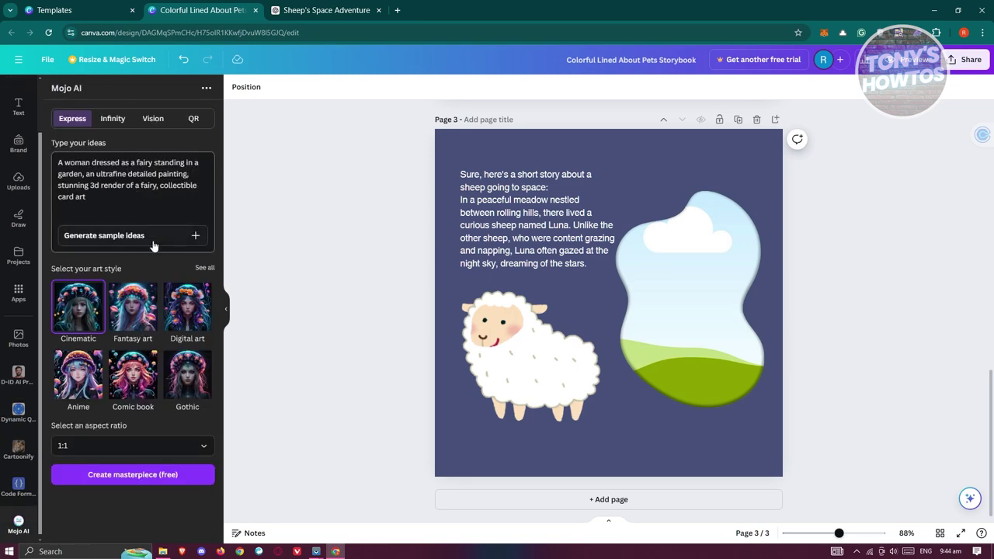
left_click_drag(140, 194, 30, 135)
type("NIGHT")
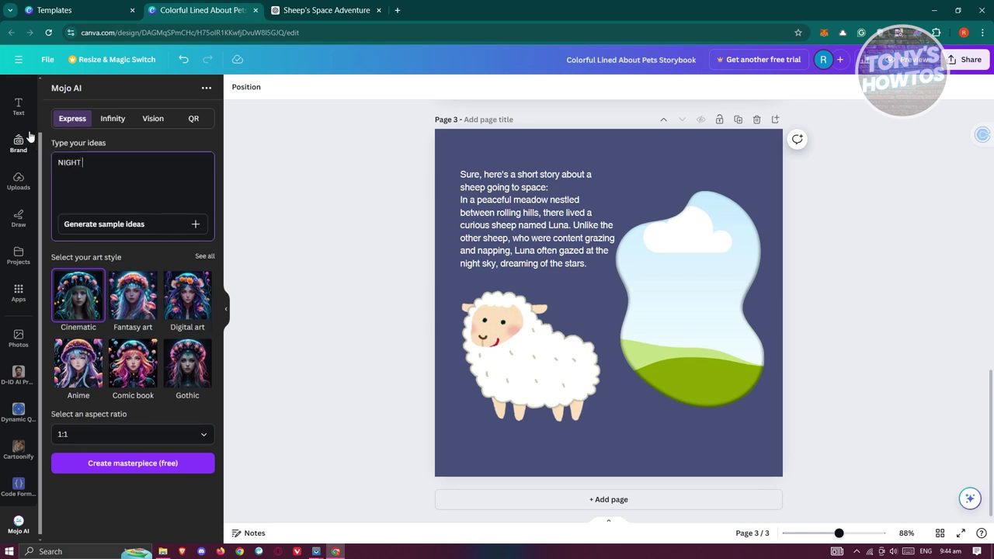
type(" SKY WITH A FLYING")
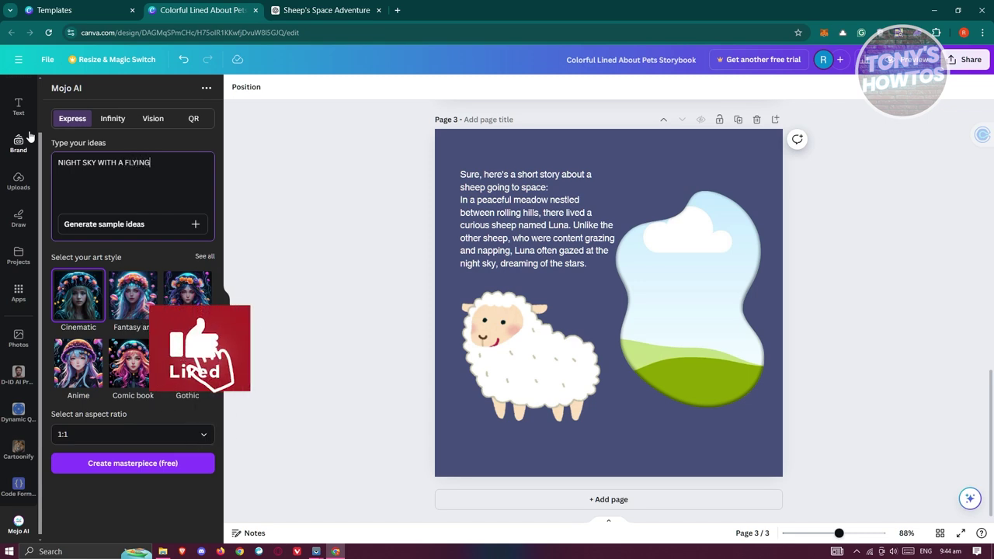
type(" ROCKET")
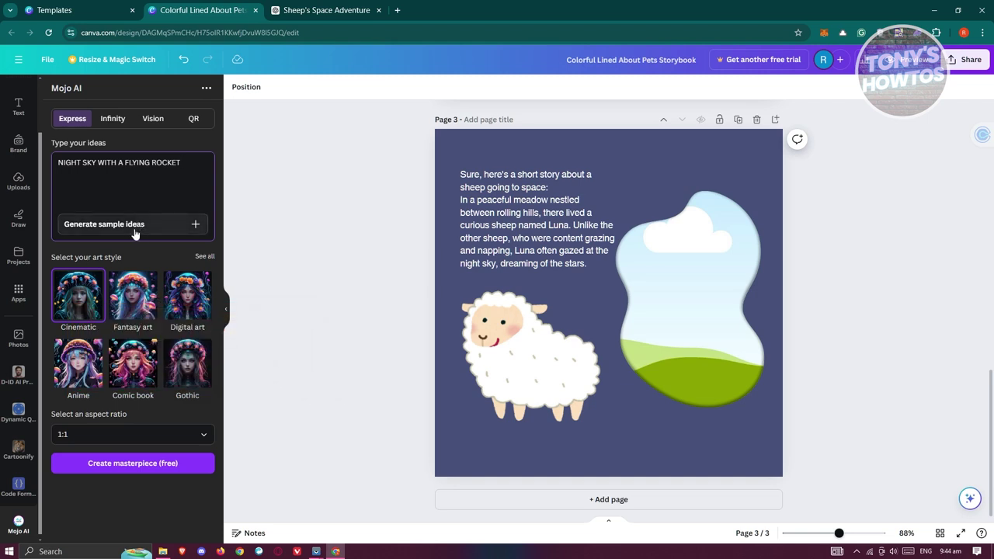
left_click(134, 466)
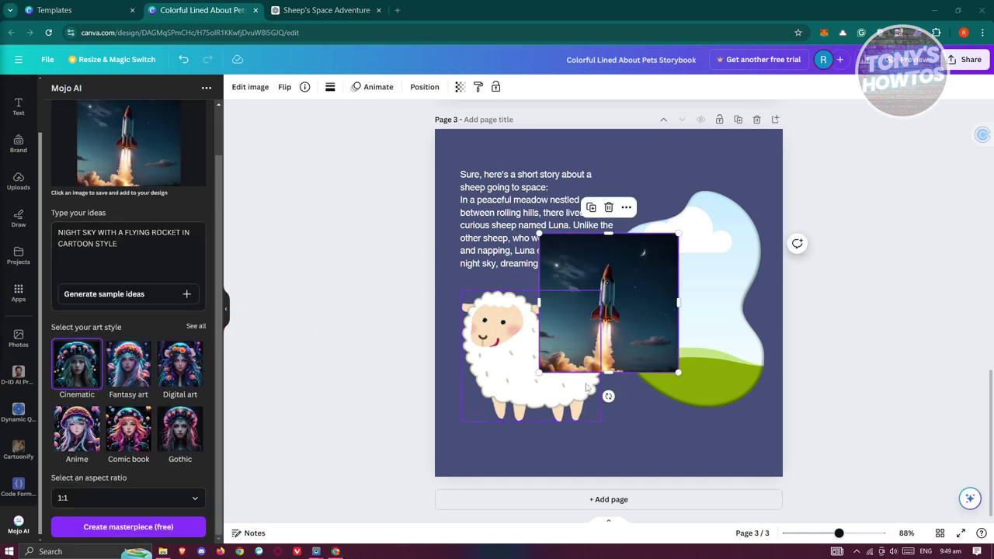
Put the night-sky rocket image in page 3's blob frame, reposition text and sheep, add page 4.
left_click_drag(623, 322, 707, 277)
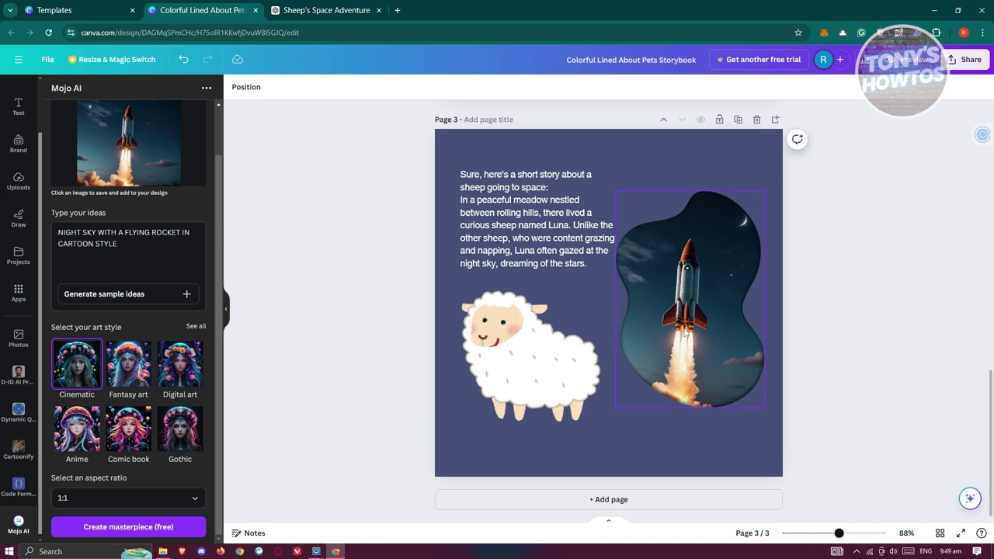
left_click_drag(705, 327, 706, 343)
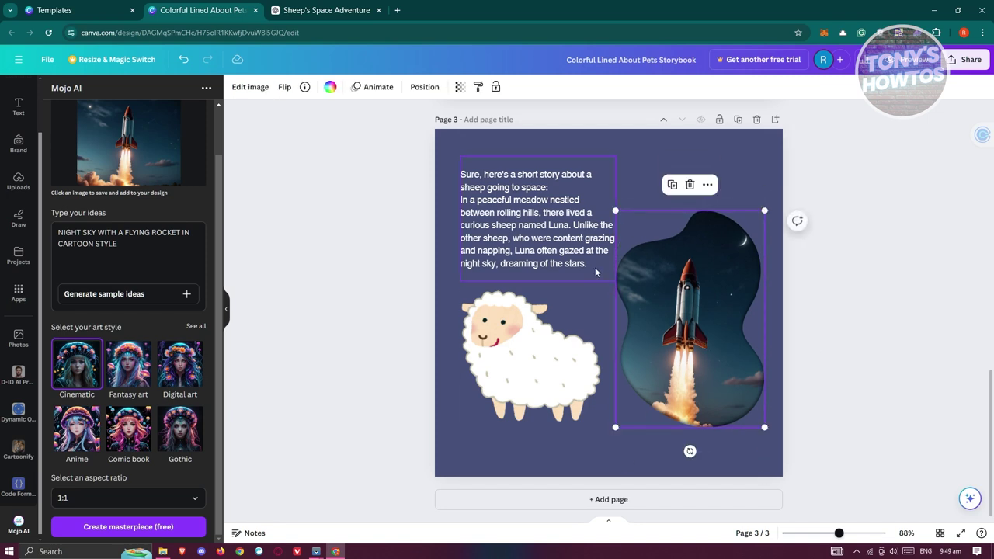
left_click(577, 250)
left_click_drag(556, 241, 552, 228)
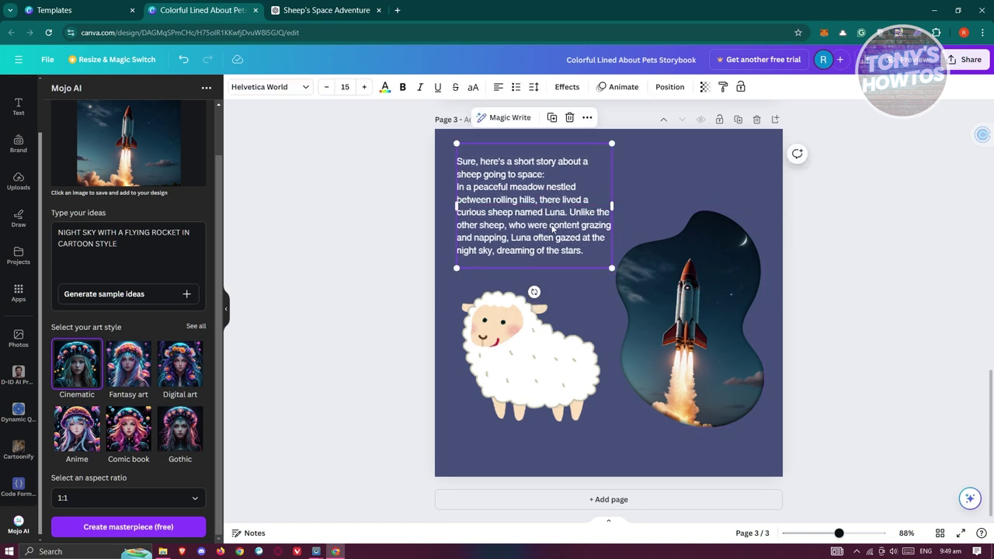
left_click_drag(536, 365, 540, 355)
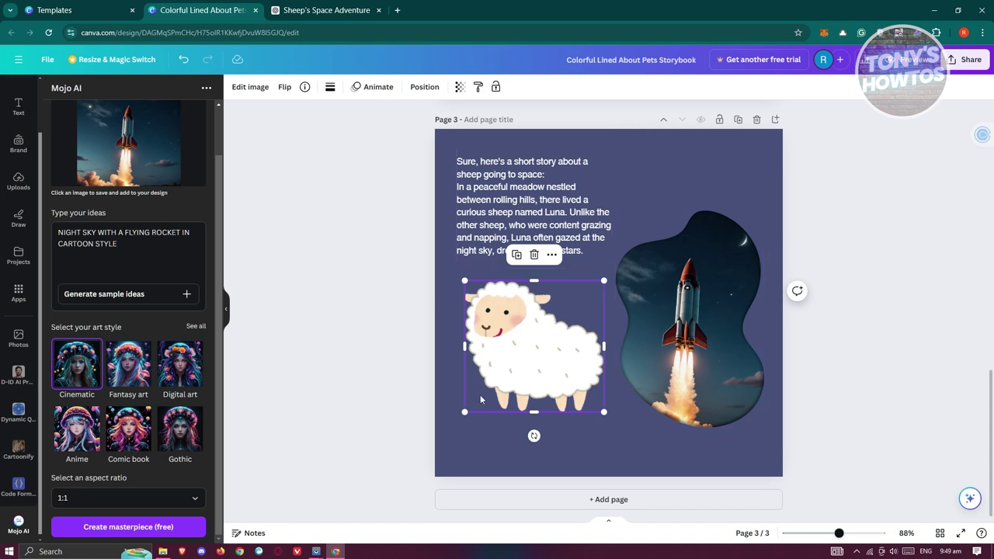
left_click(585, 499)
scroll(451, 329, "up", 4)
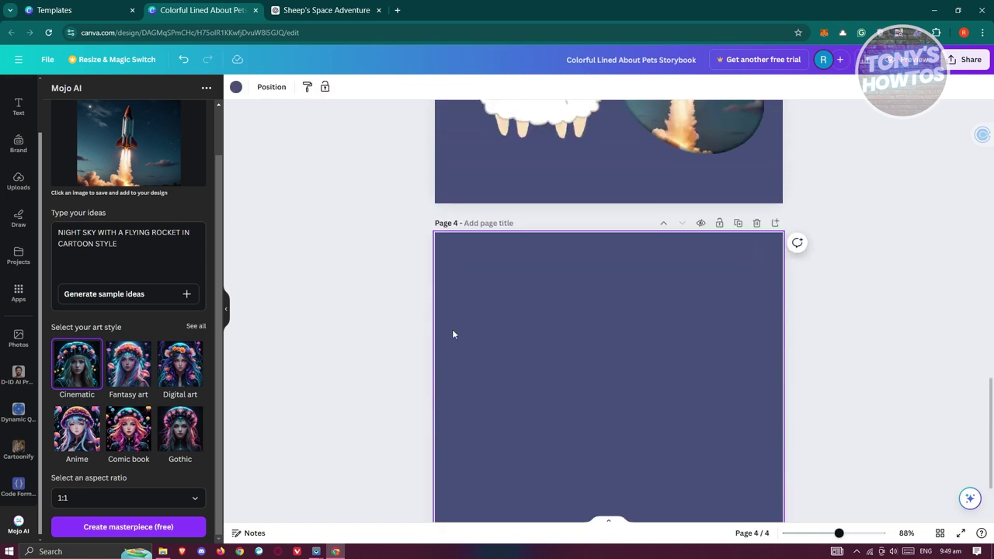
scroll(461, 331, "up", 6)
scroll(462, 338, "down", 8)
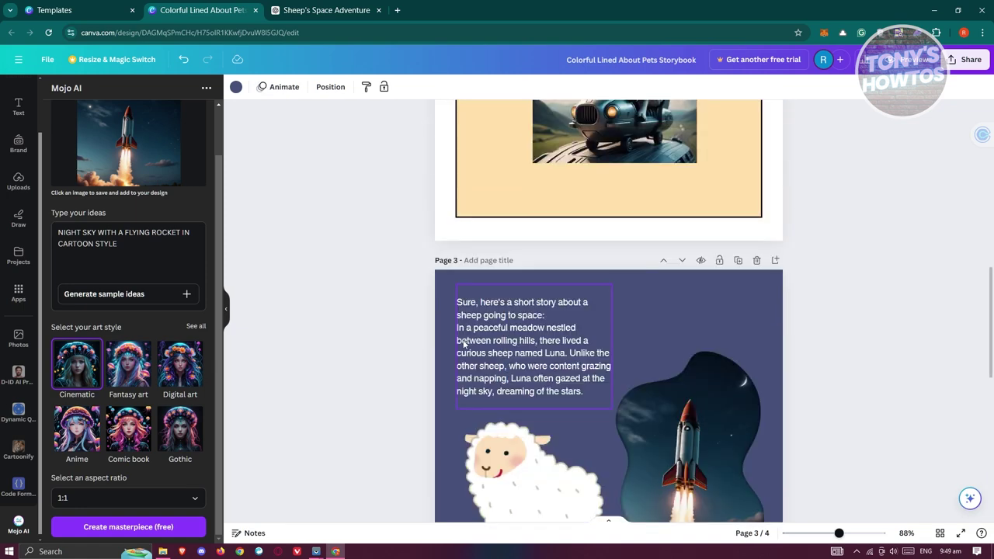
scroll(462, 346, "down", 2)
left_click(274, 8)
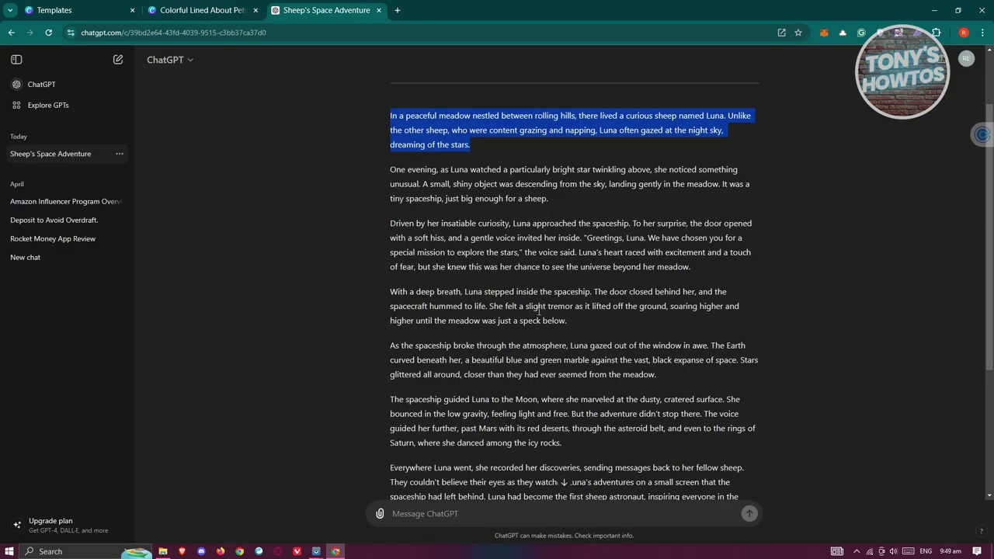
left_click_drag(392, 171, 587, 203)
left_click(202, 10)
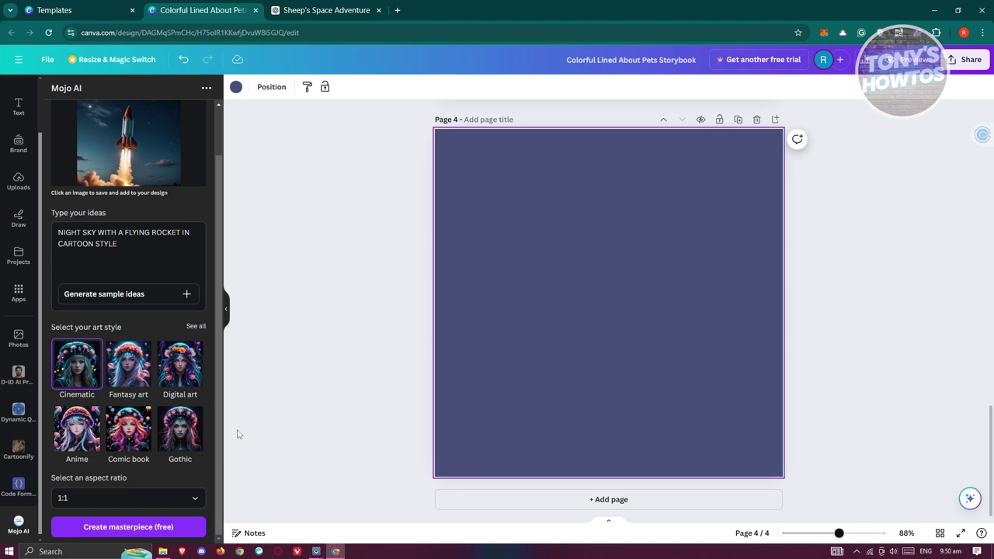
Bring up the Simplebooklet Flip panel from the Share menu's full list of options.
left_click(960, 59)
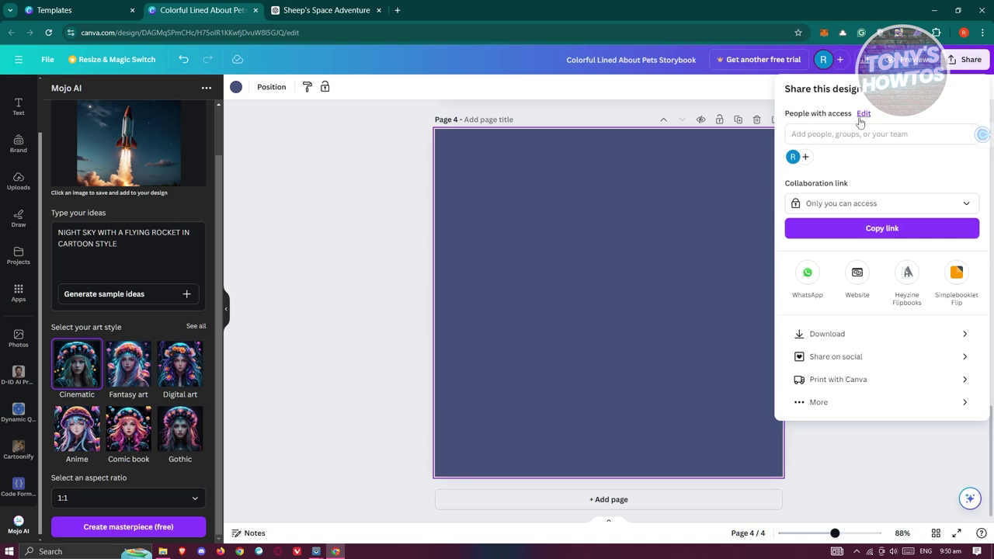
left_click(801, 407)
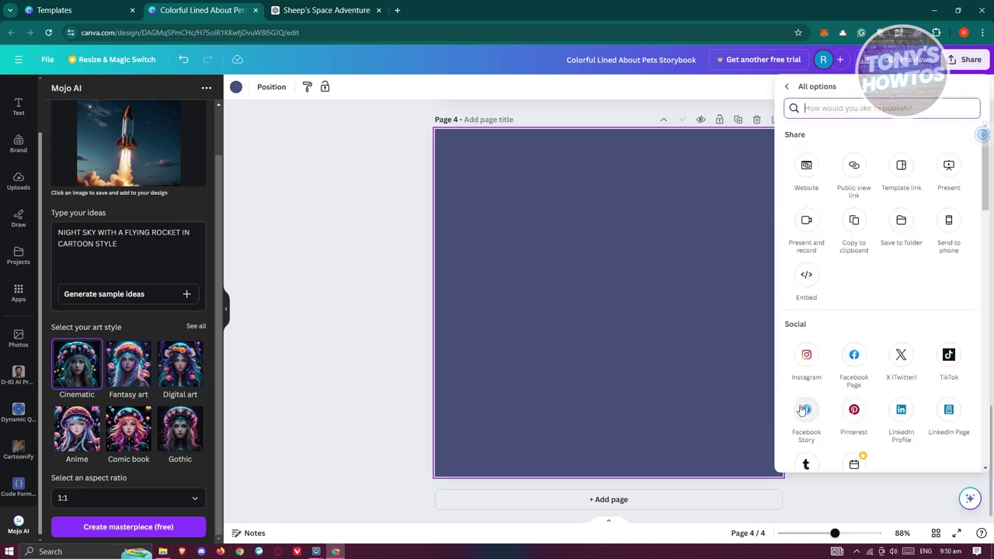
scroll(880, 289, "down", 5)
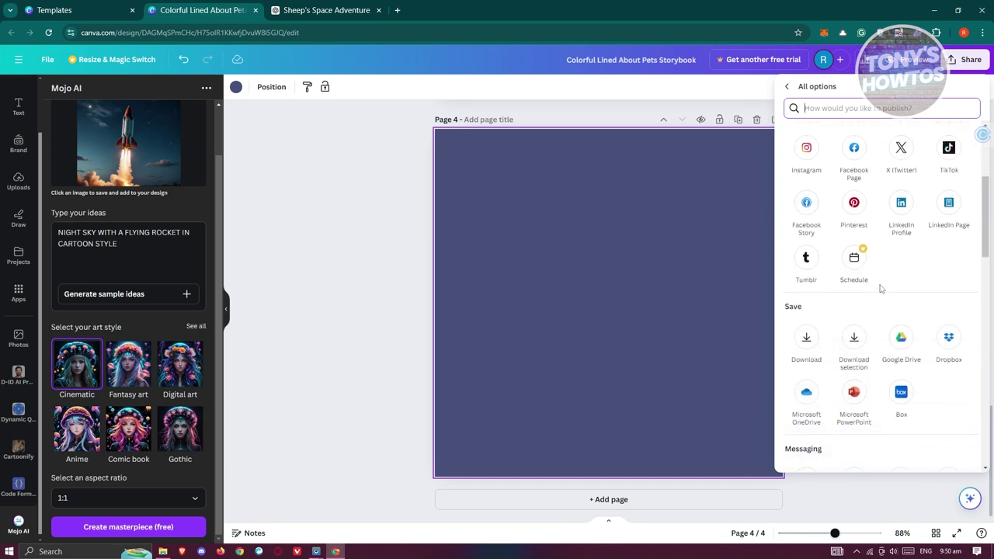
scroll(881, 288, "down", 3)
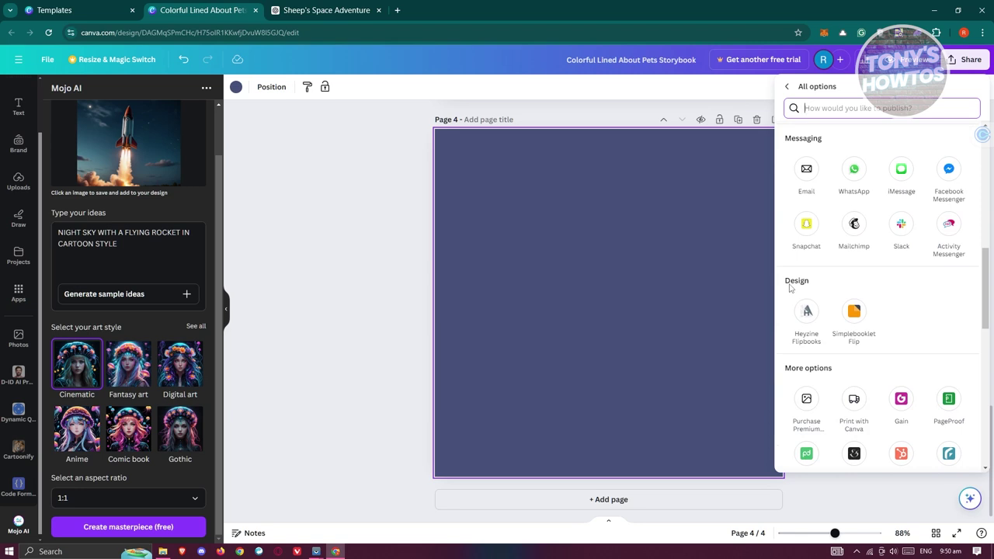
left_click(854, 311)
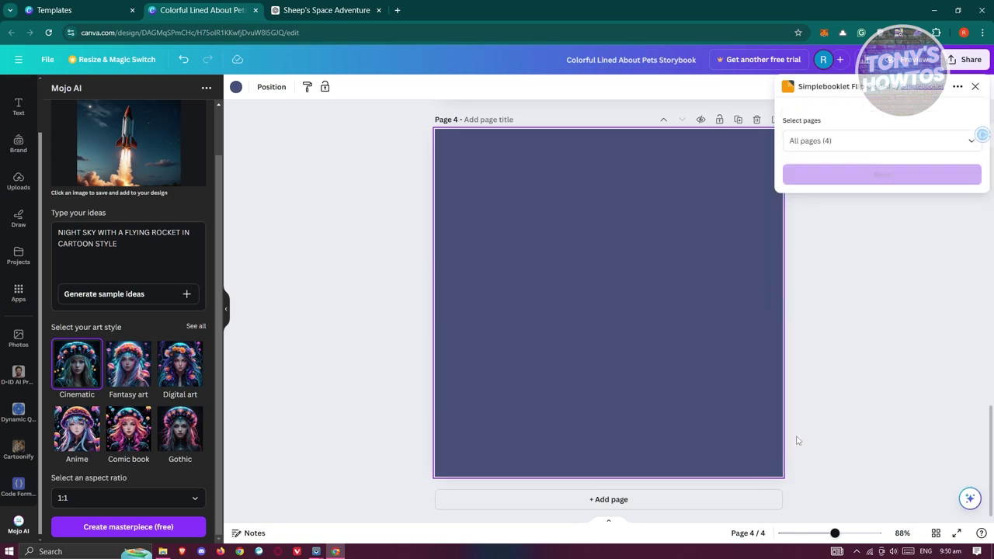
Save all 4 storybook pages (1–4) to Simplebooklet Flip and view the design there.
left_click(851, 143)
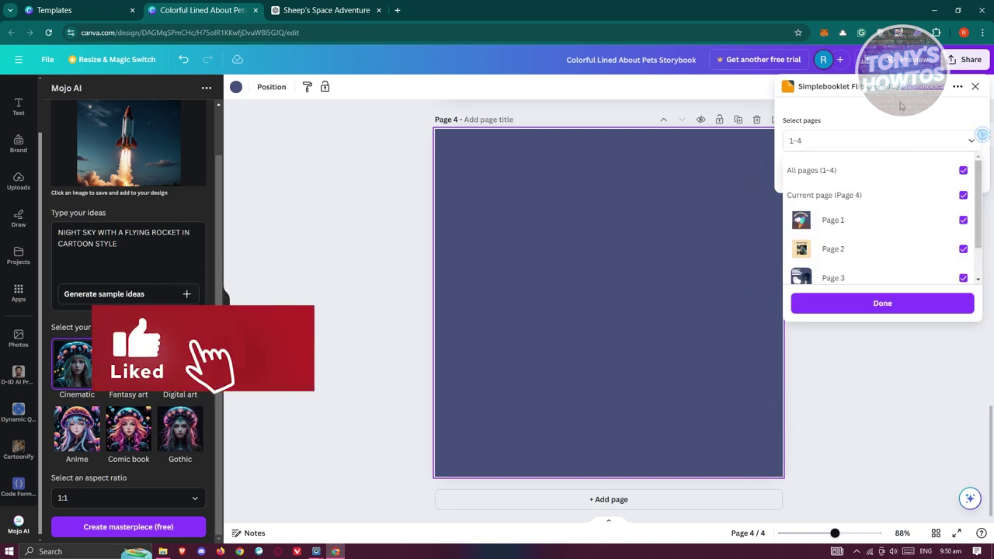
left_click(817, 173)
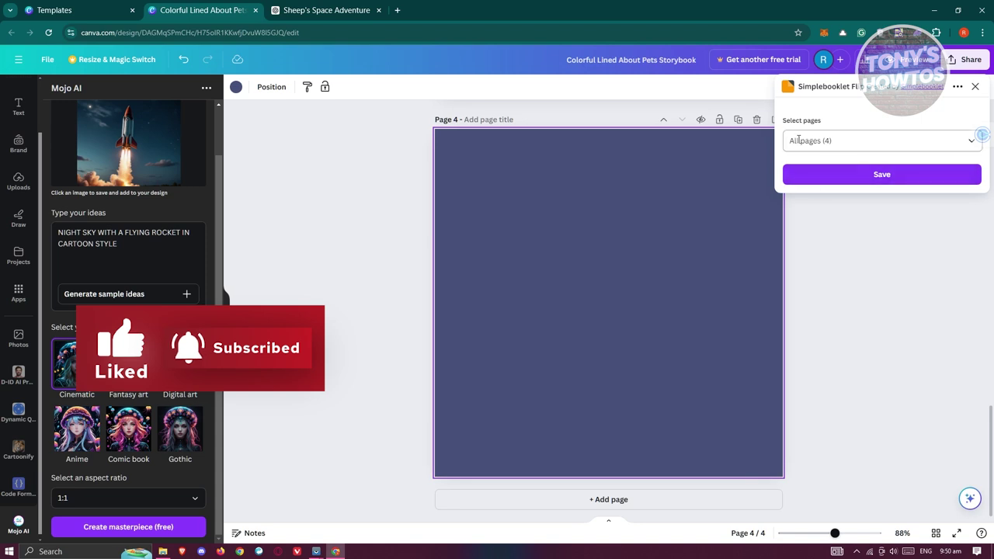
left_click(882, 174)
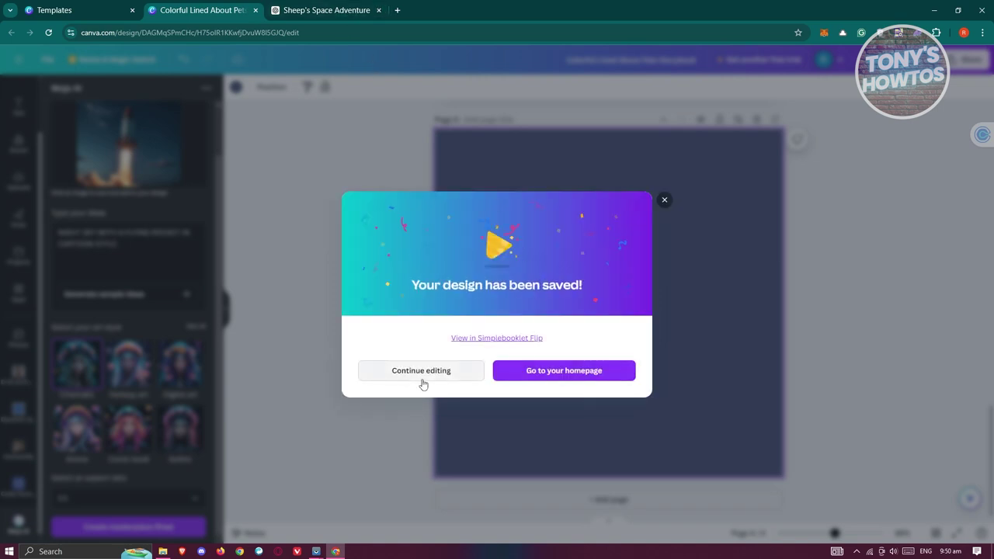
left_click(512, 340)
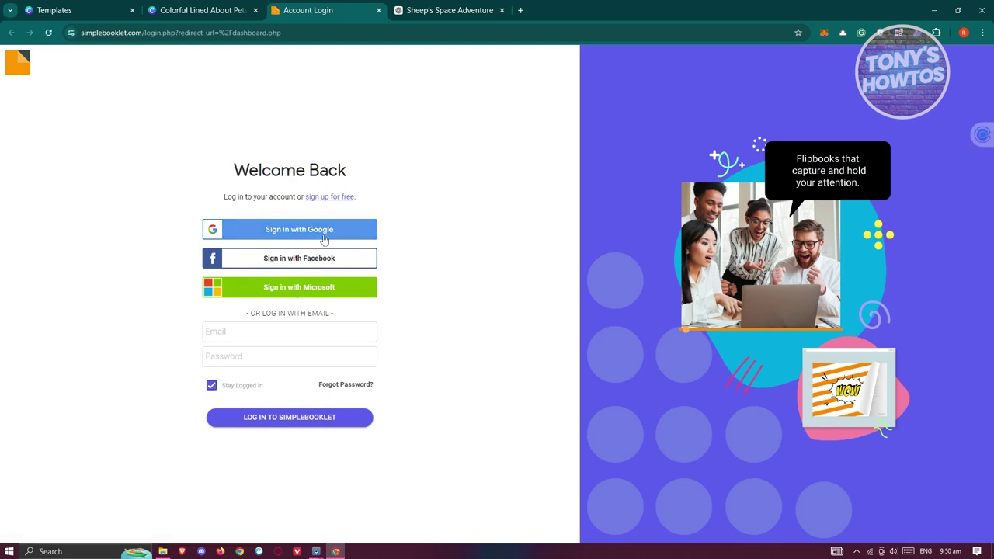
Sign into Simplebooklet with a Google account and dismiss the Renew Account prompt.
left_click(342, 258)
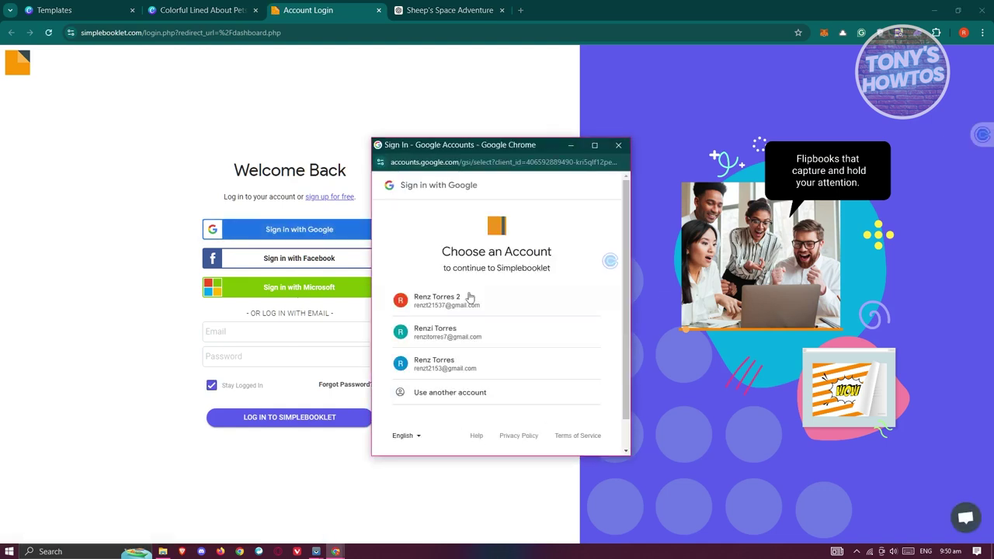
left_click(499, 366)
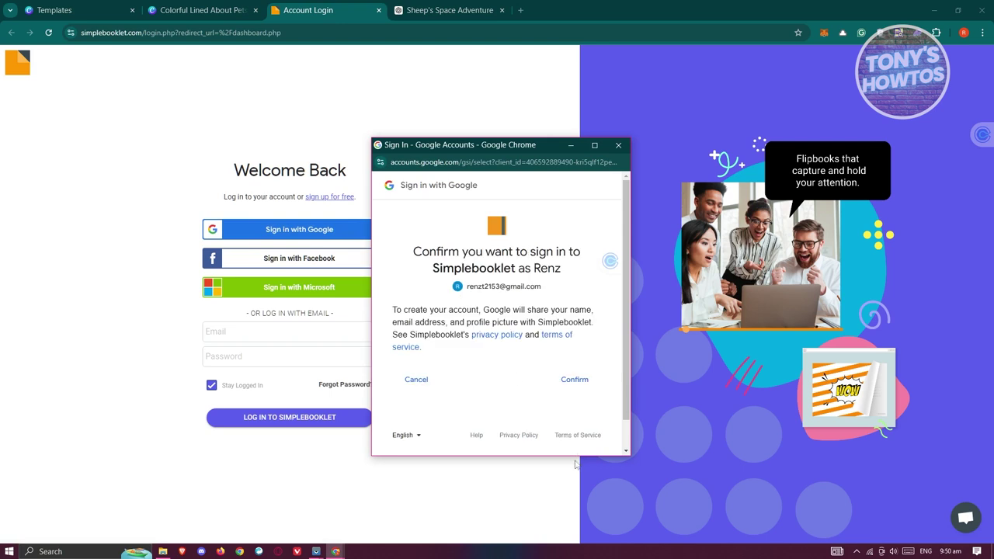
left_click(579, 379)
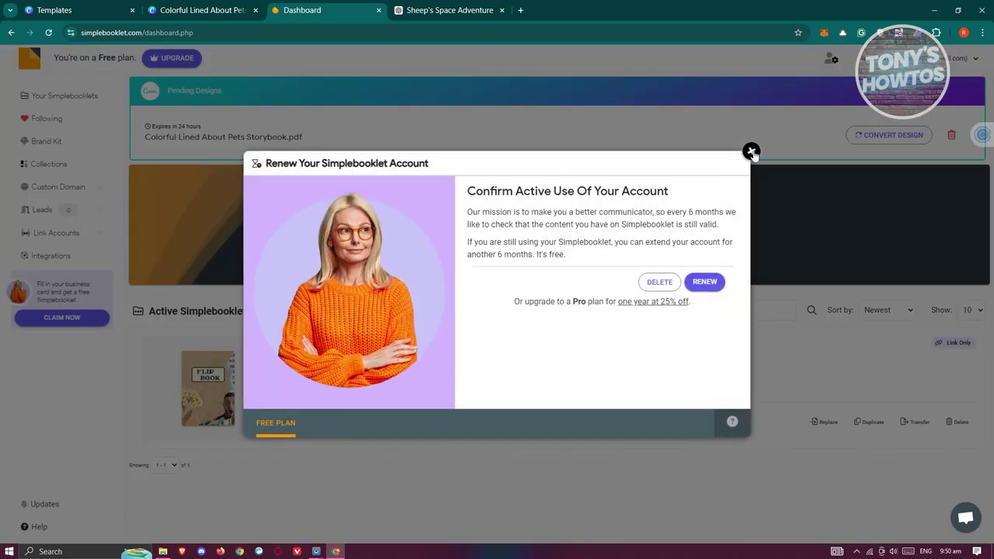
left_click(703, 282)
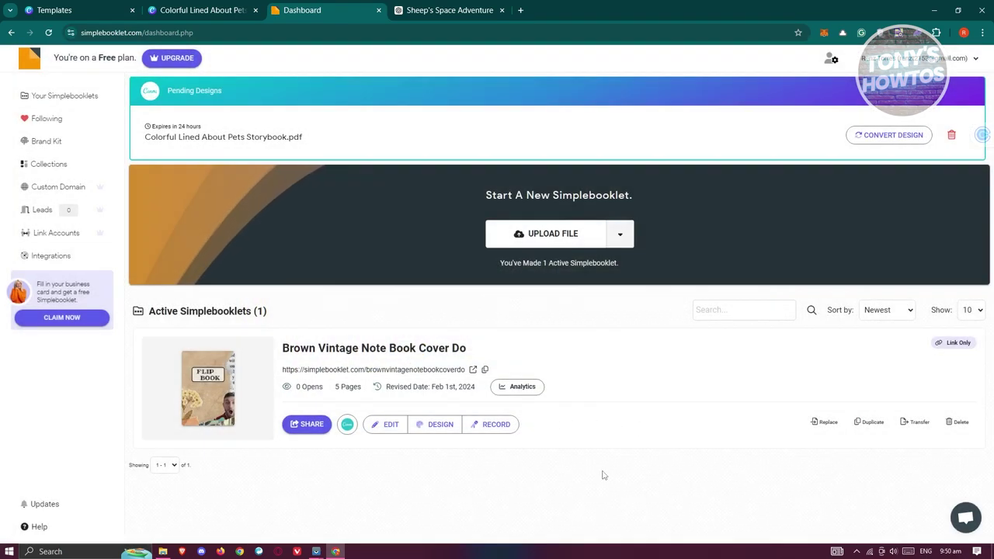
Delete the old Brown Vintage booklet from the Simplebooklet dashboard.
left_click(203, 10)
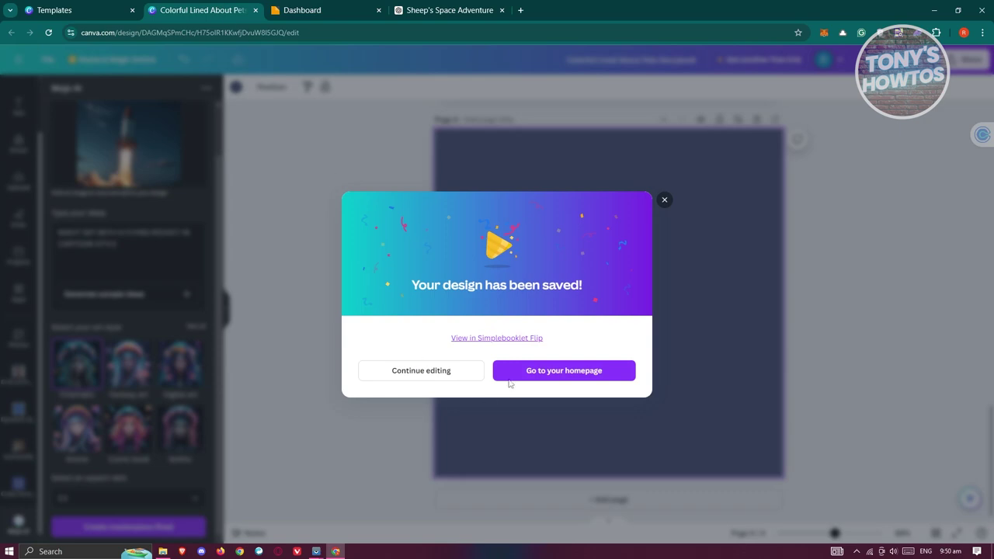
left_click(494, 337)
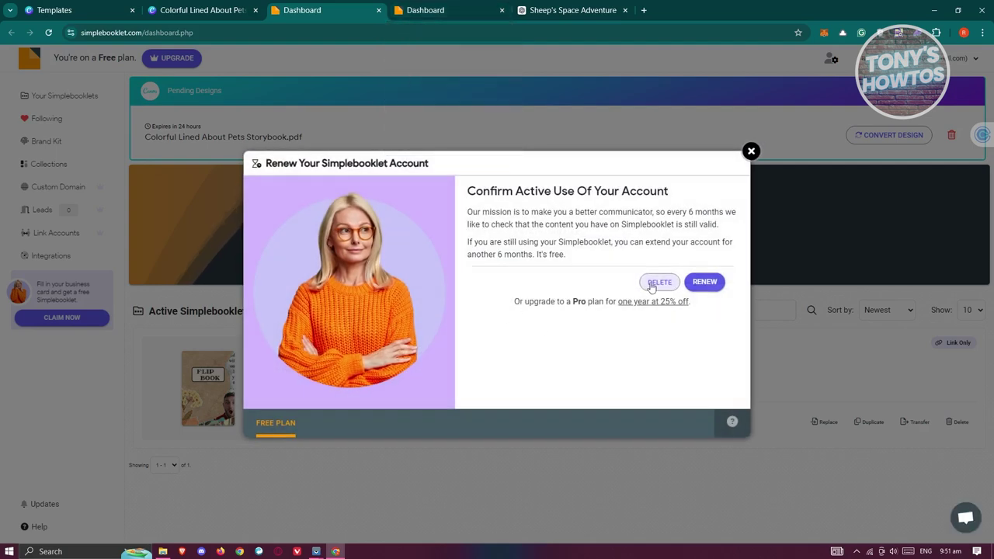
key("Escape")
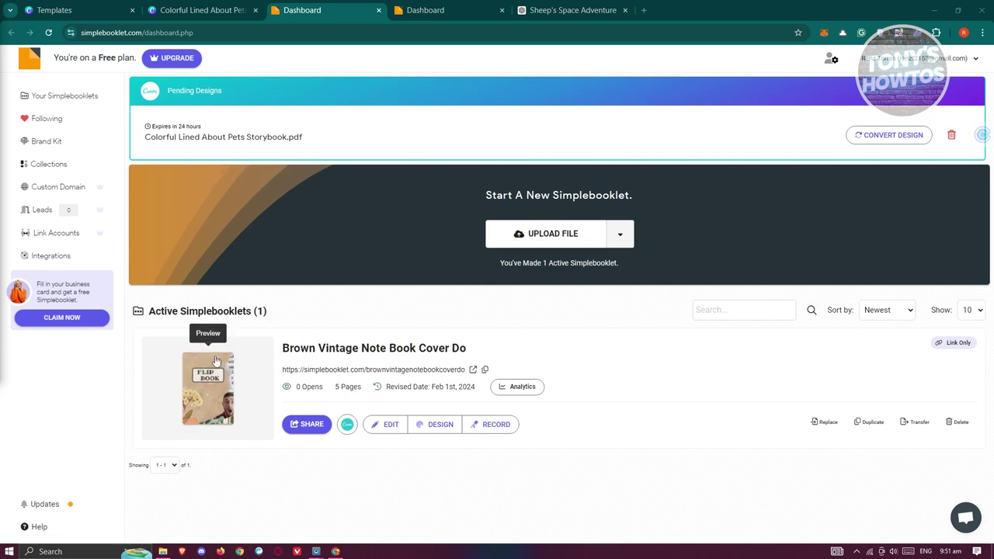
left_click(958, 422)
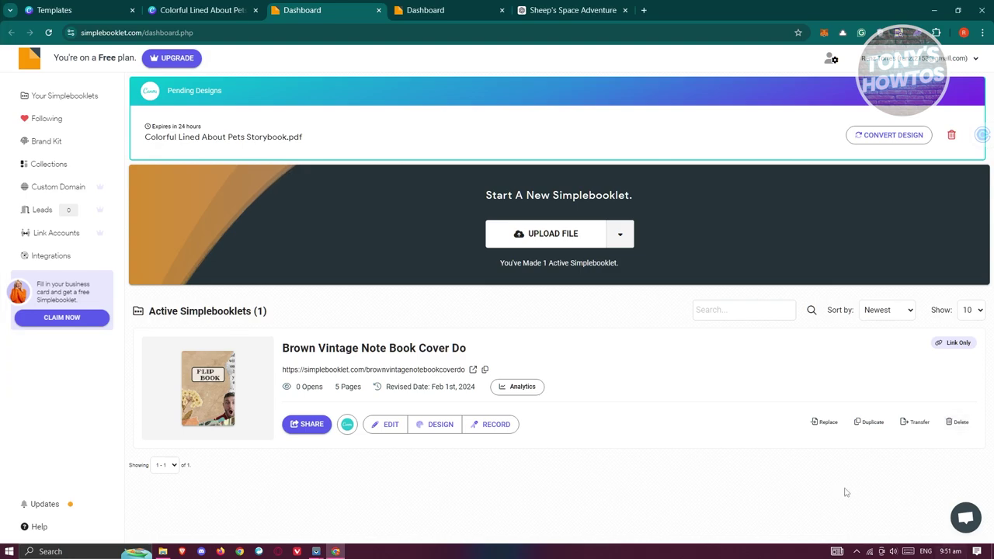
left_click(694, 334)
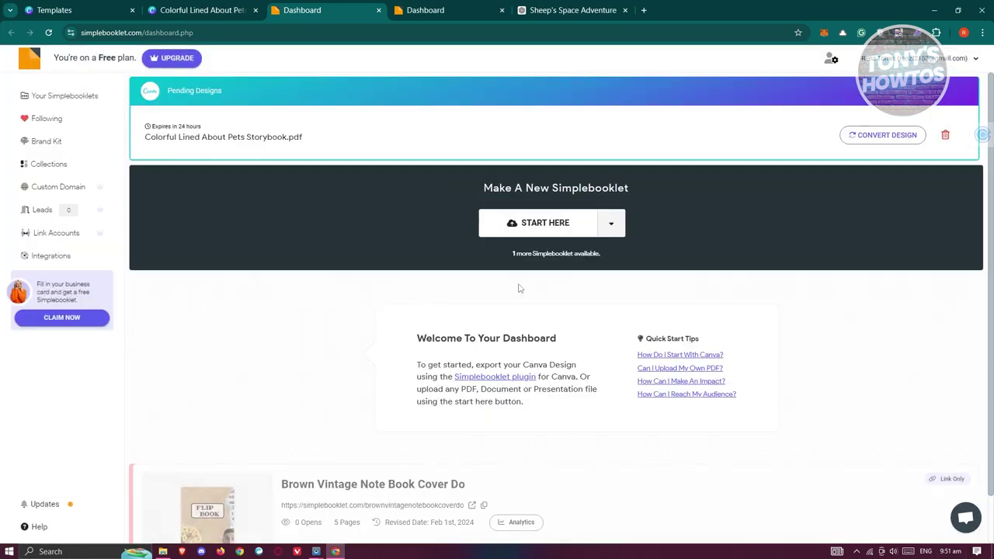
Reopen the storybook in Simplebooklet Flip from Canva and close the extra dashboard tabs.
left_click(214, 7)
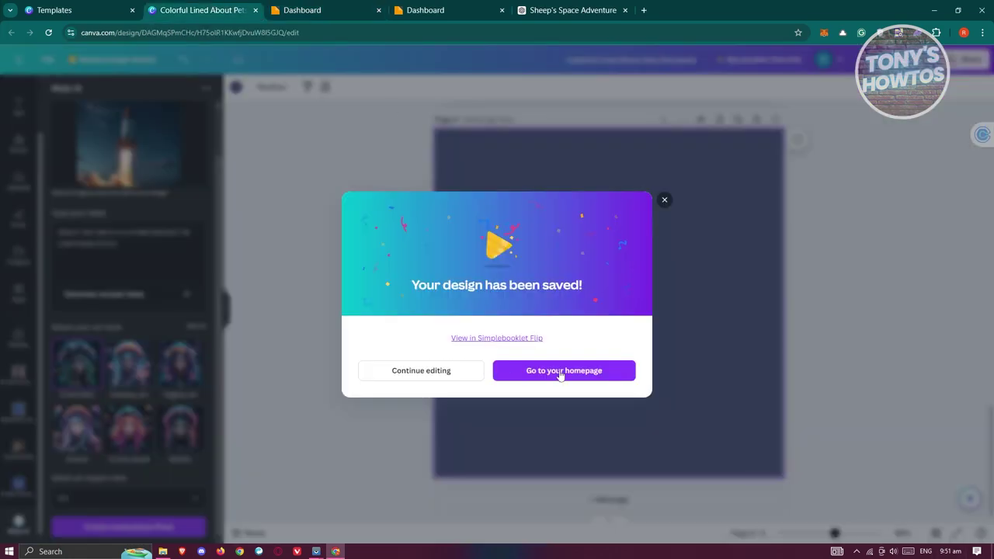
left_click(523, 338)
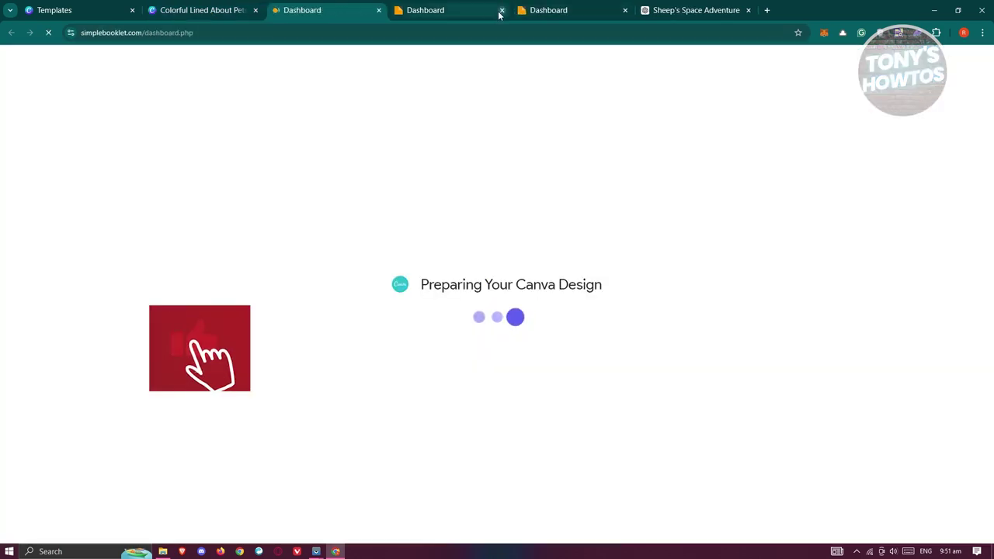
left_click(500, 10)
left_click(500, 9)
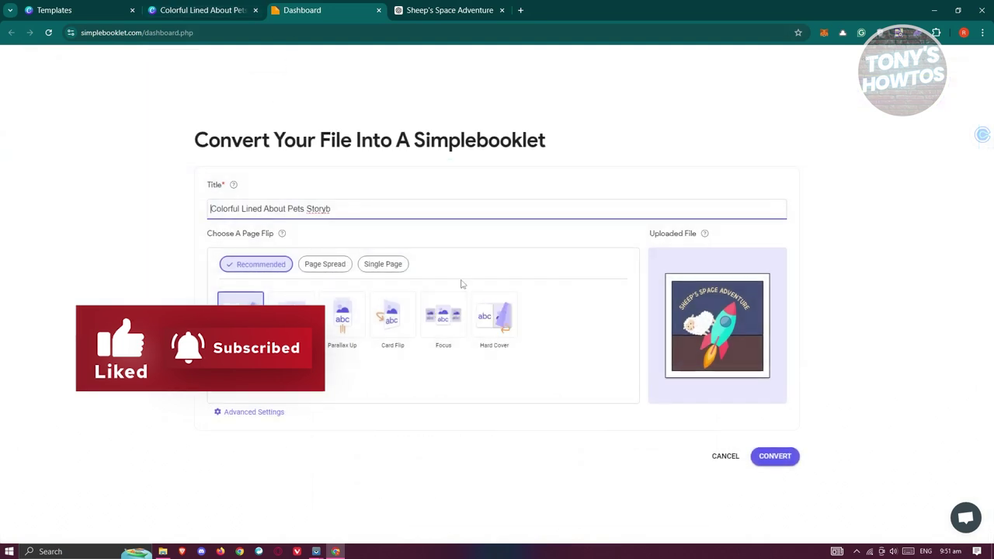
Retitle the booklet SHEEP'S SPACE ADVENTURE and convert it as a Page Curl flipbook.
left_click_drag(361, 209, 163, 206)
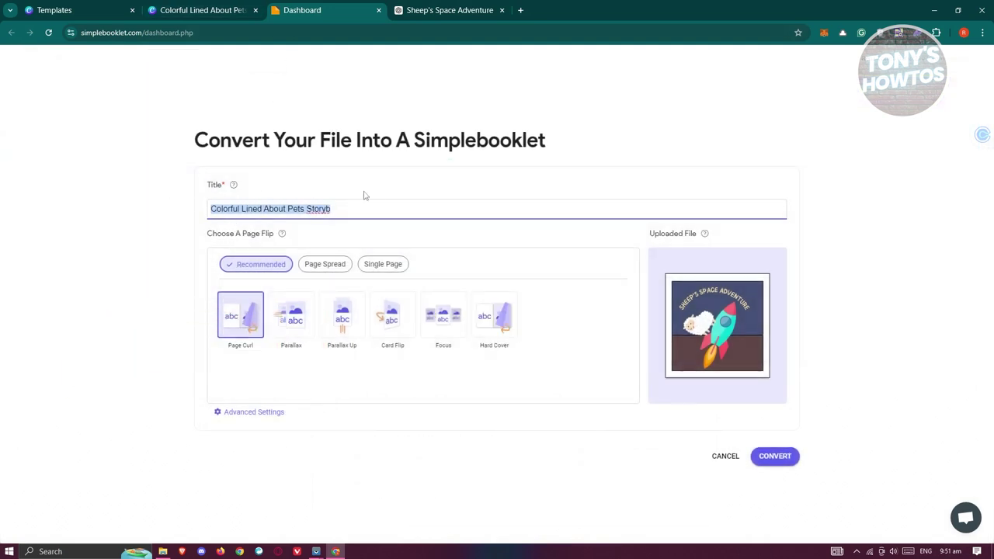
type("sH")
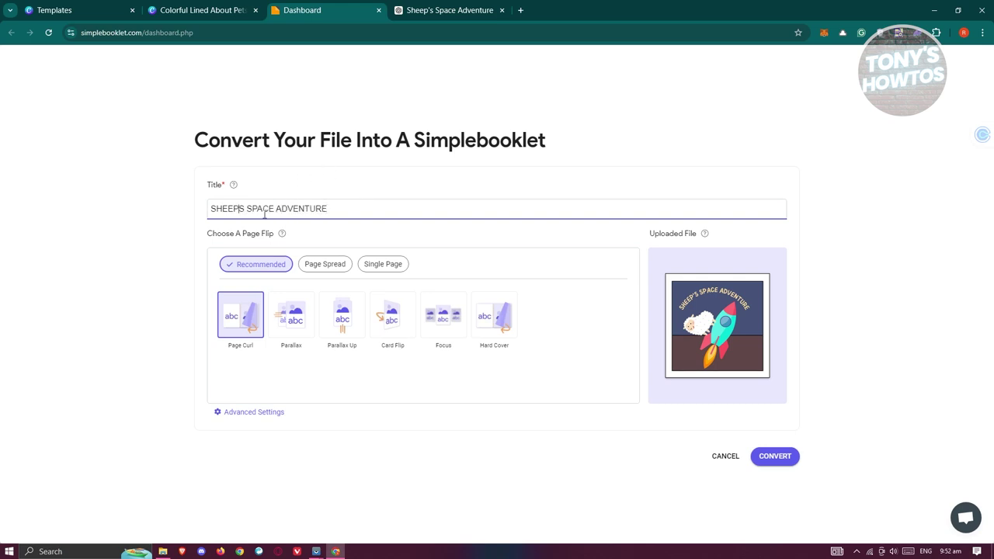
type("'")
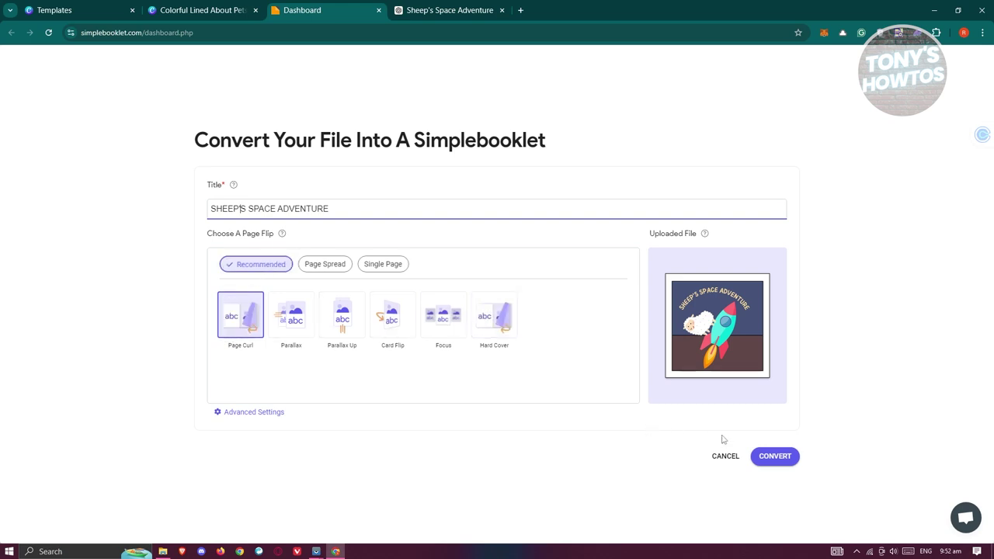
left_click(768, 456)
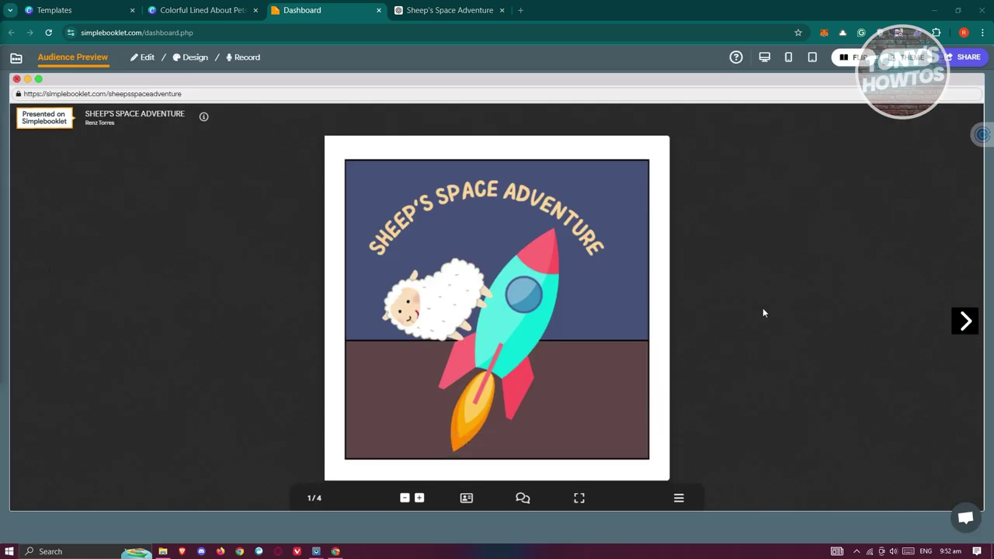
Page through the flipbook to page 4/4, then return to Canva's storybook template tab.
left_click(966, 322)
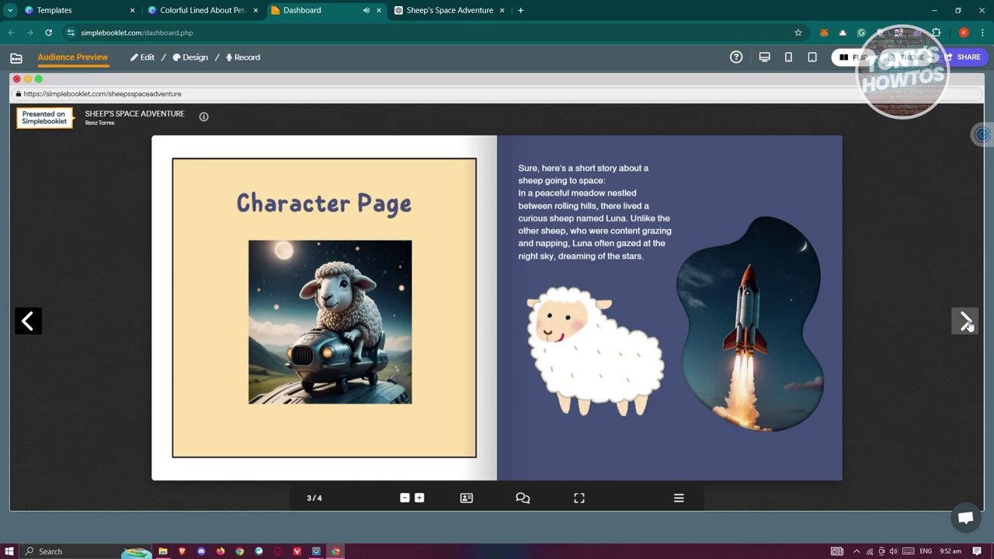
left_click(966, 322)
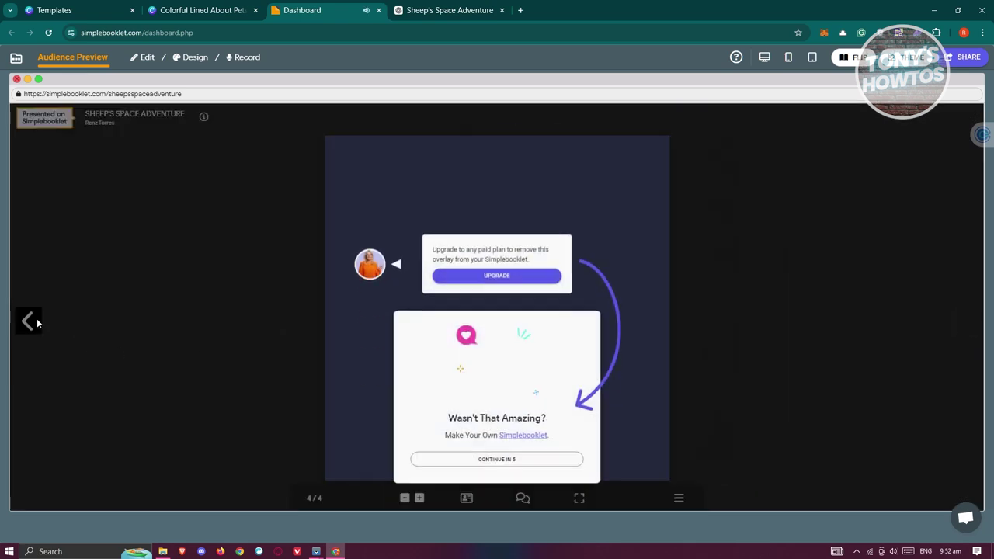
left_click(99, 4)
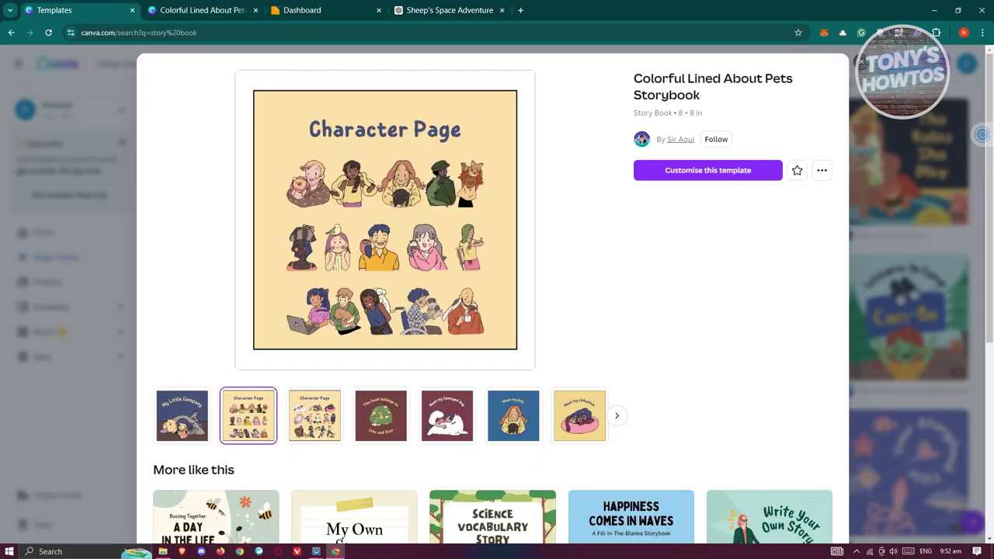